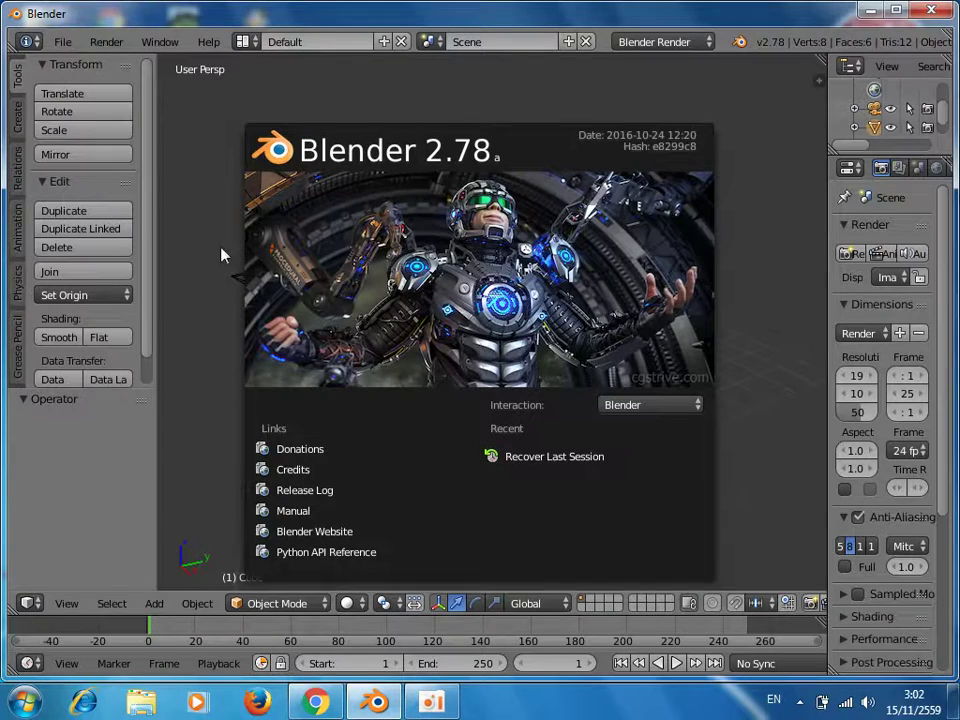
# Close the splash screen, move the lamp farther to the cube's side, and reselect the cube for scaling.
pyautogui.click(50, 36)
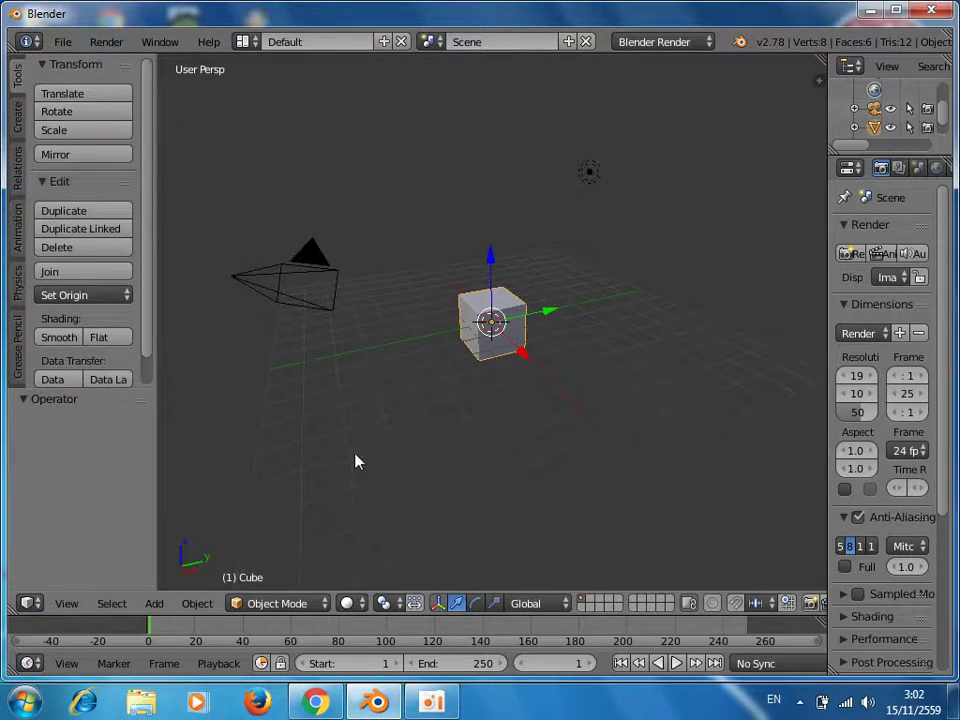
pyautogui.moveTo(448, 450)
pyautogui.mouseDown(button='middle')
pyautogui.moveTo(356, 446)
pyautogui.moveTo(400, 441)
pyautogui.mouseUp(button='middle')
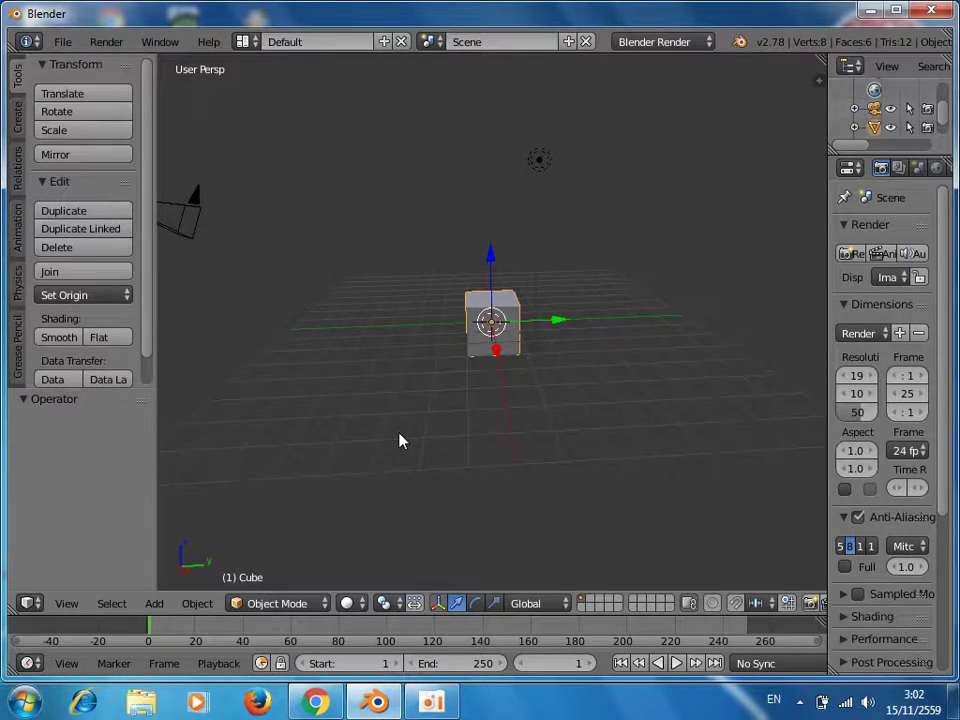
pyautogui.rightClick(545, 163)
pyautogui.press('g')
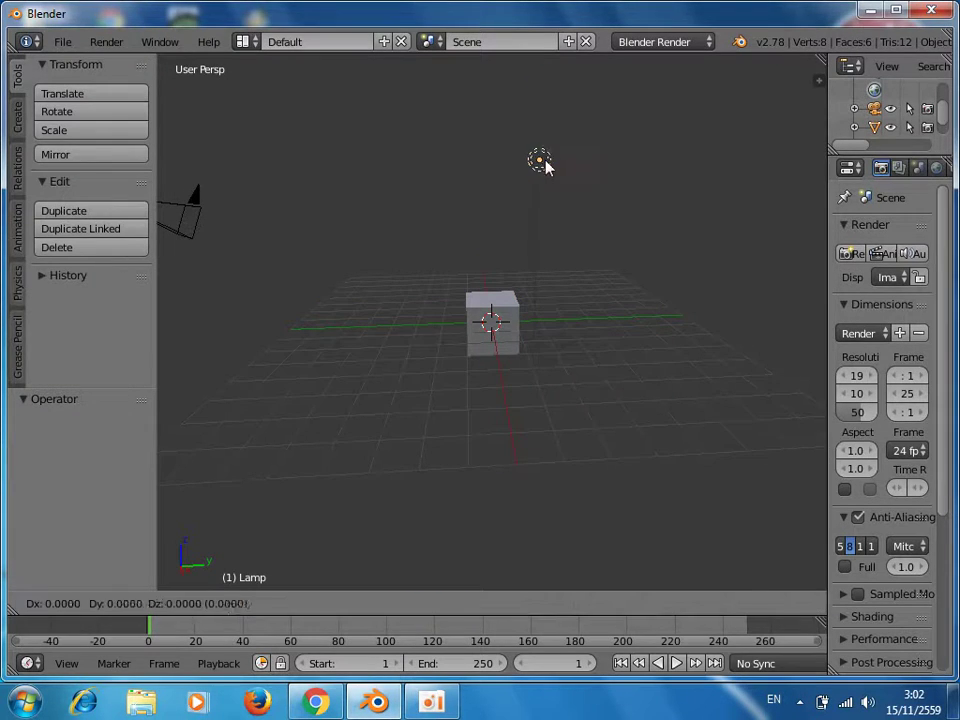
pyautogui.click(730, 175)
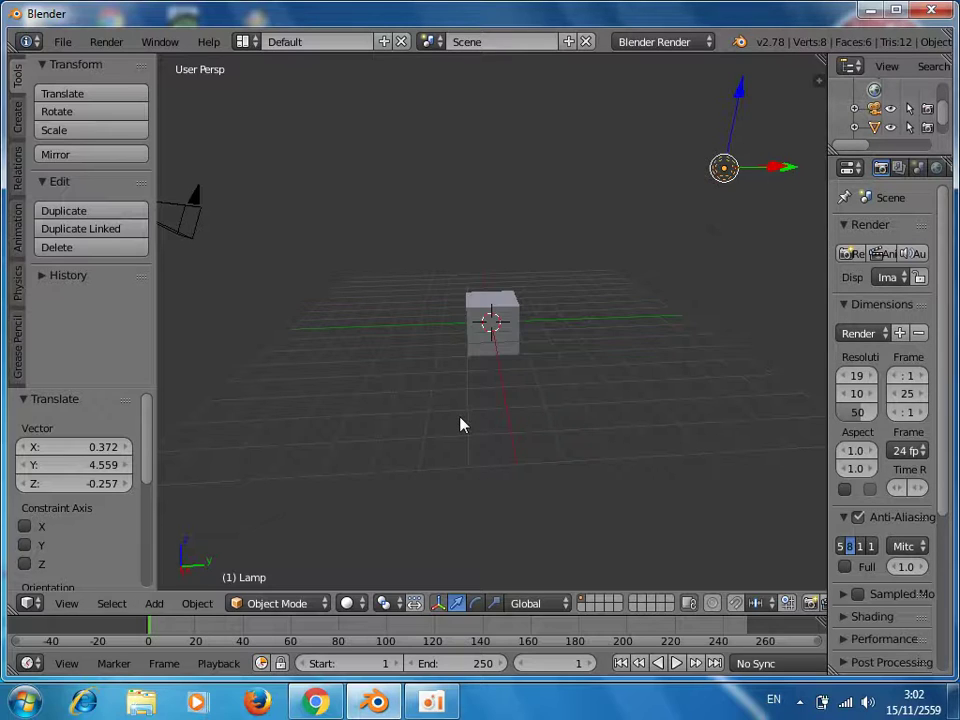
pyautogui.rightClick(494, 328)
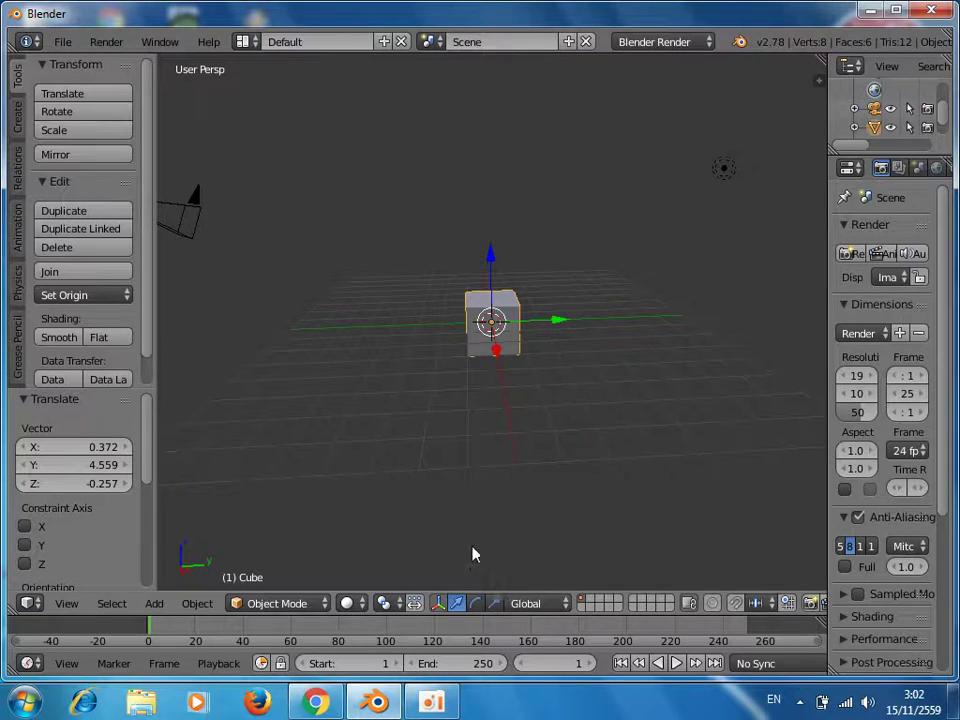
pyautogui.click(496, 603)
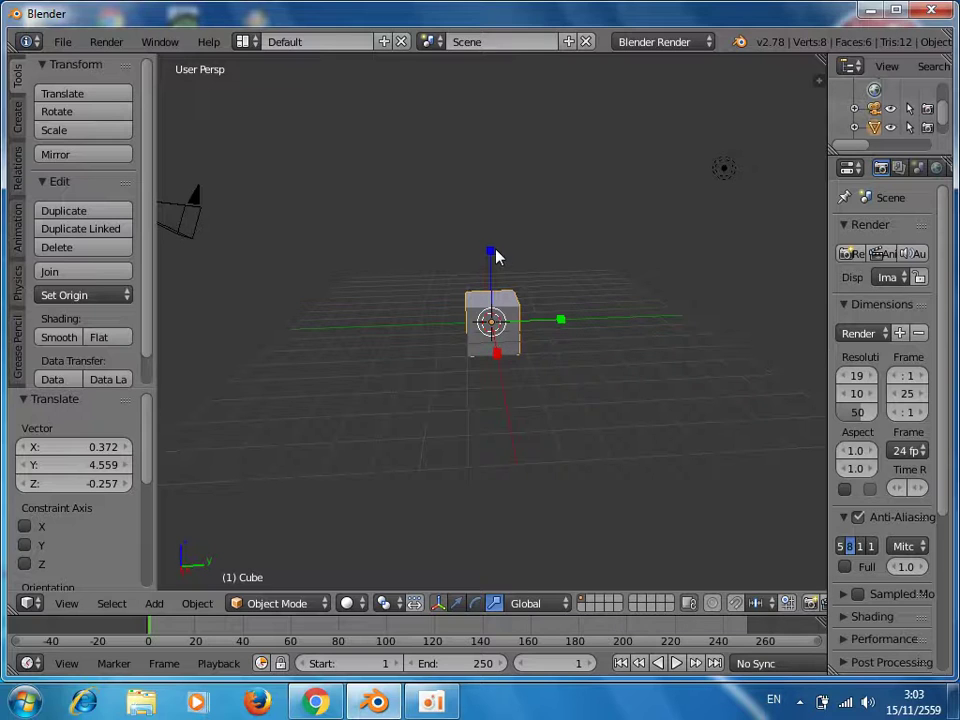
# Scale the cube along Z, Y and X into a tall, thin upright slab, then duplicate it.
pyautogui.moveTo(491, 252)
pyautogui.mouseDown()
pyautogui.moveTo(497, 137)
pyautogui.moveTo(490, 318)
pyautogui.mouseUp()
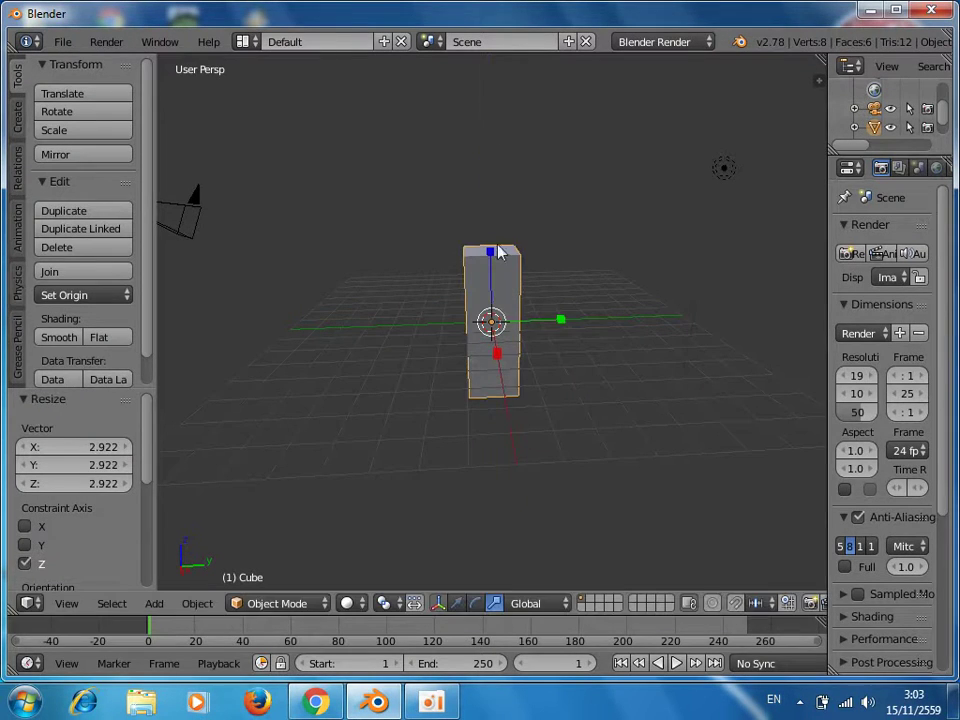
pyautogui.moveTo(560, 321); pyautogui.dragTo(506, 321)
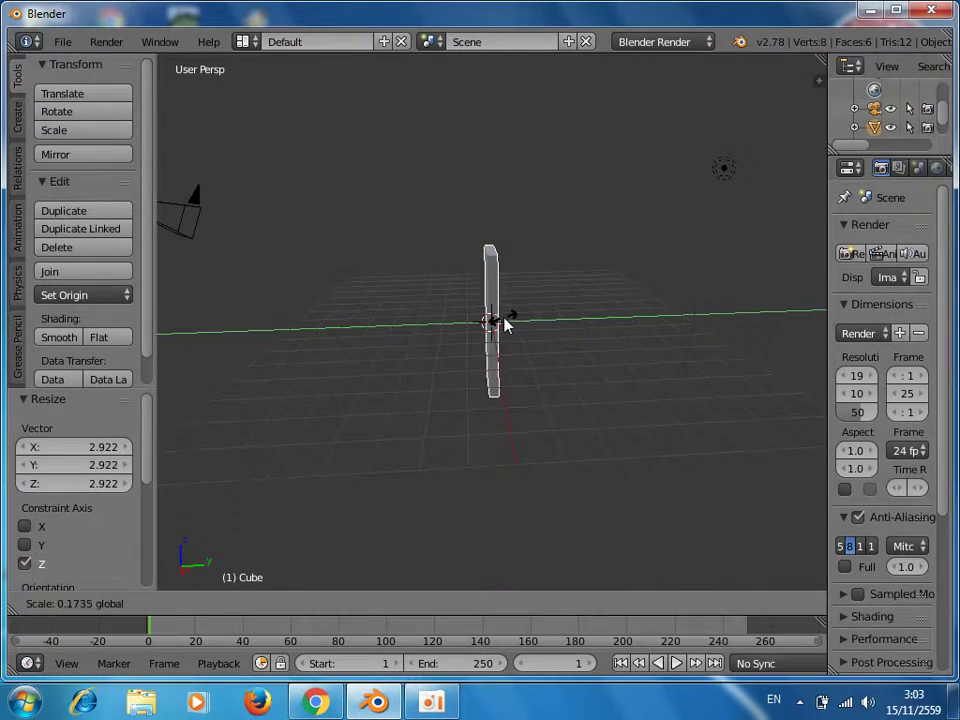
pyautogui.moveTo(579, 407); pyautogui.dragTo(365, 435, button='middle')
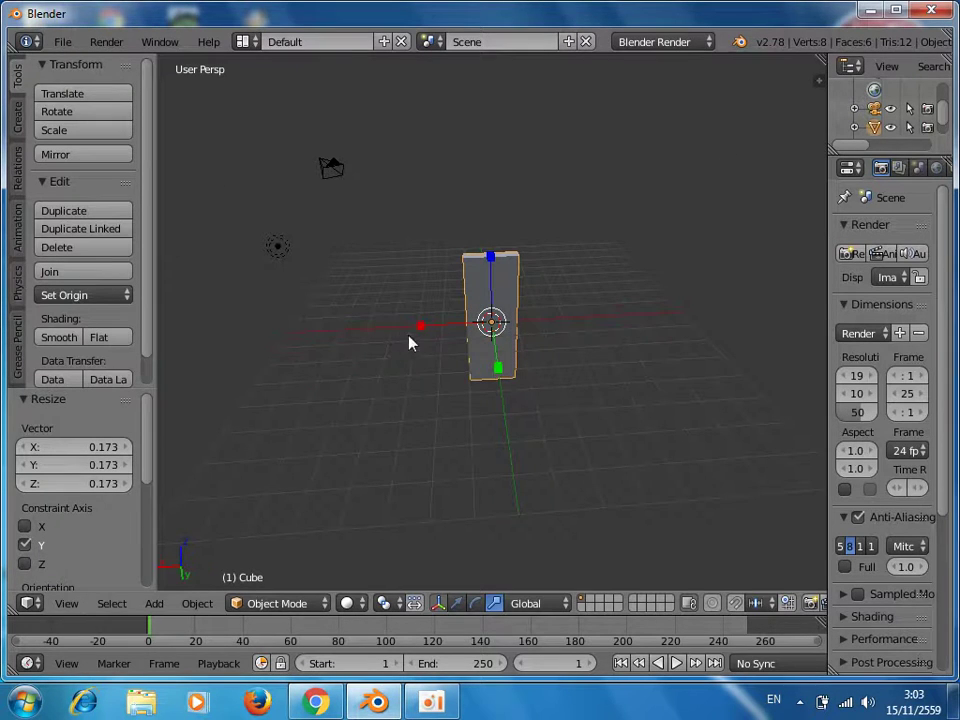
pyautogui.moveTo(424, 333); pyautogui.dragTo(377, 328)
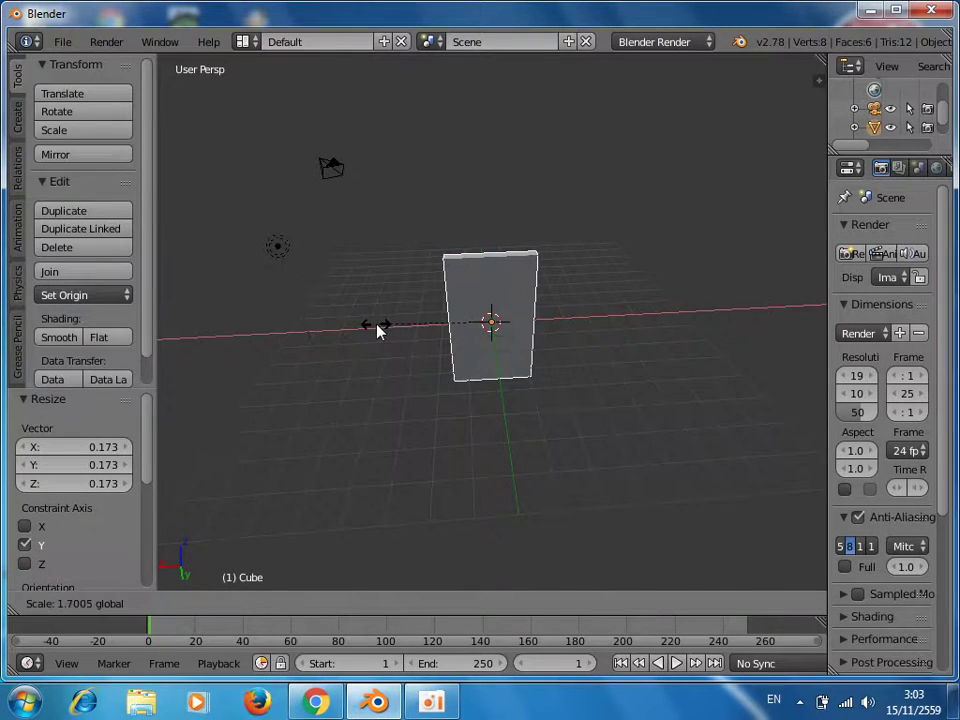
pyautogui.moveTo(490, 257); pyautogui.dragTo(492, 234)
pyautogui.moveTo(424, 401)
pyautogui.mouseDown(button='middle')
pyautogui.moveTo(489, 439)
pyautogui.moveTo(634, 418)
pyautogui.mouseUp(button='middle')
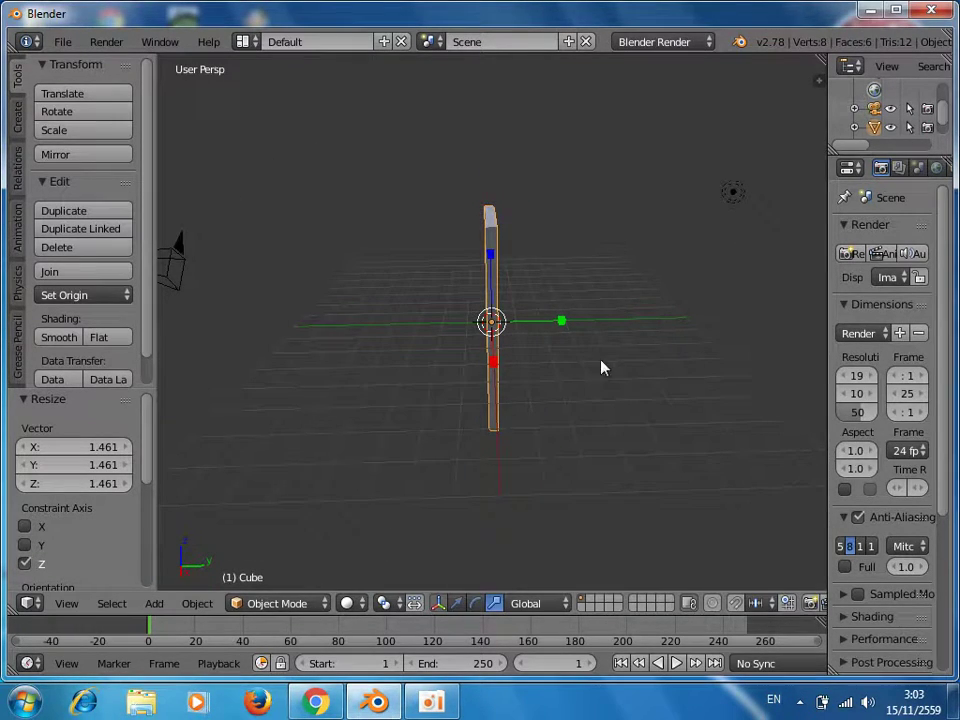
pyautogui.moveTo(492, 258); pyautogui.dragTo(493, 261)
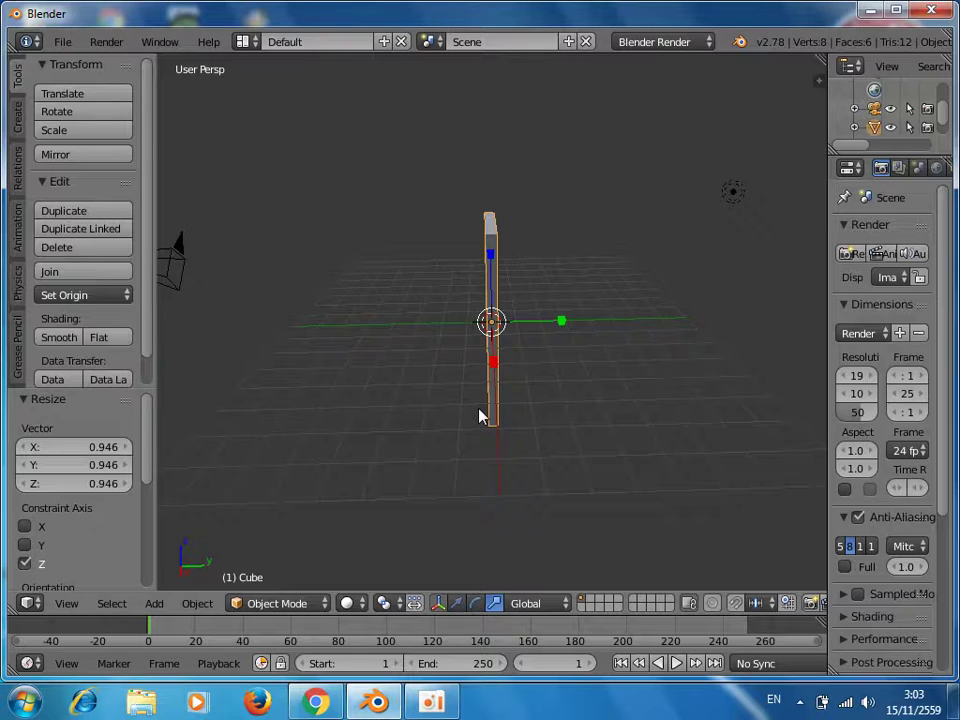
pyautogui.hotkey('shift', 'd')
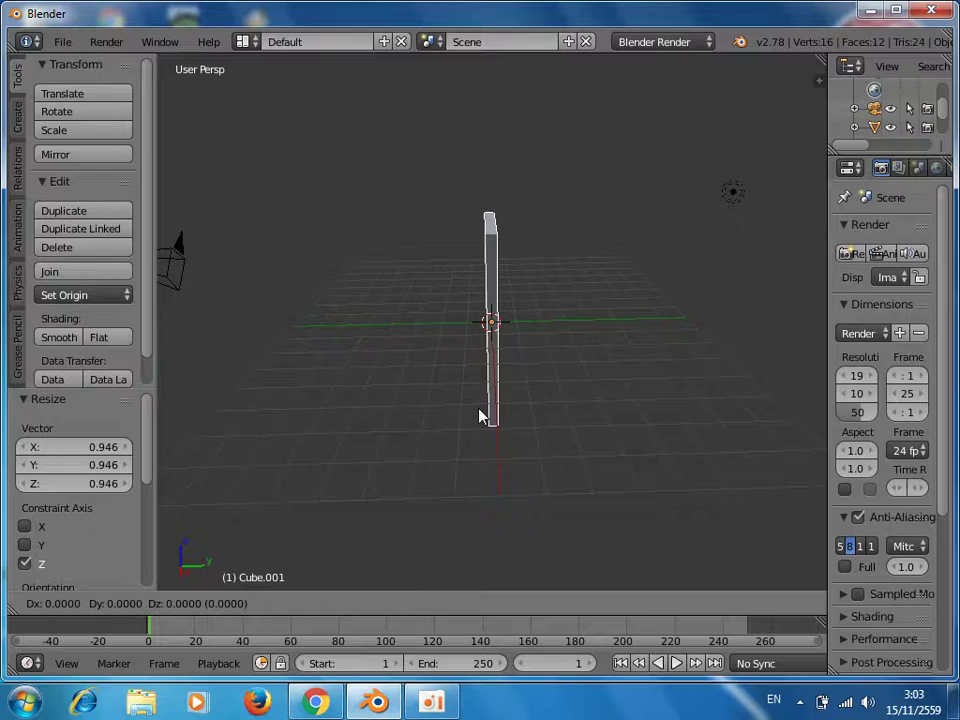
# Place the duplicate panel -7.312 along Y, away from the original.
pyautogui.press('y')
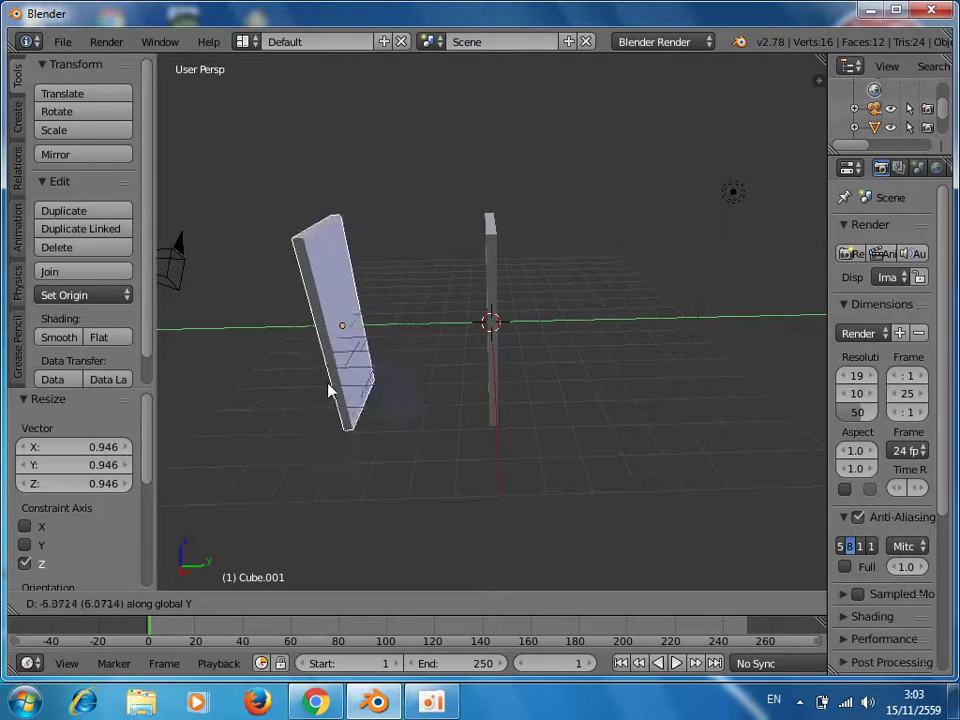
pyautogui.click(298, 382)
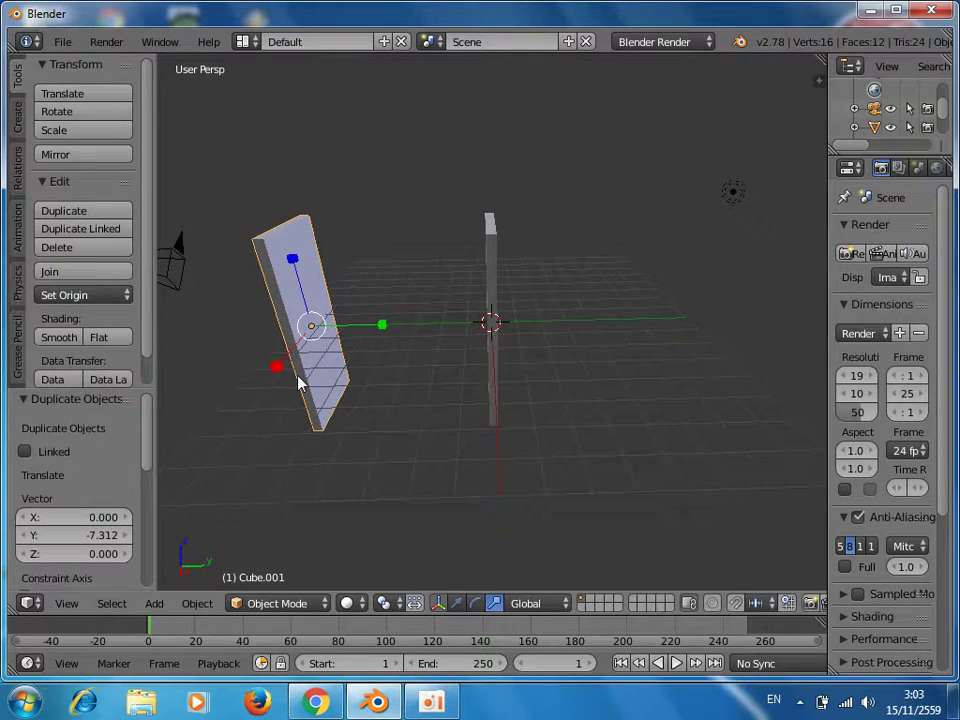
pyautogui.moveTo(510, 431)
pyautogui.mouseDown(button='middle')
pyautogui.moveTo(547, 435)
pyautogui.moveTo(510, 441)
pyautogui.moveTo(519, 423)
pyautogui.mouseUp(button='middle')
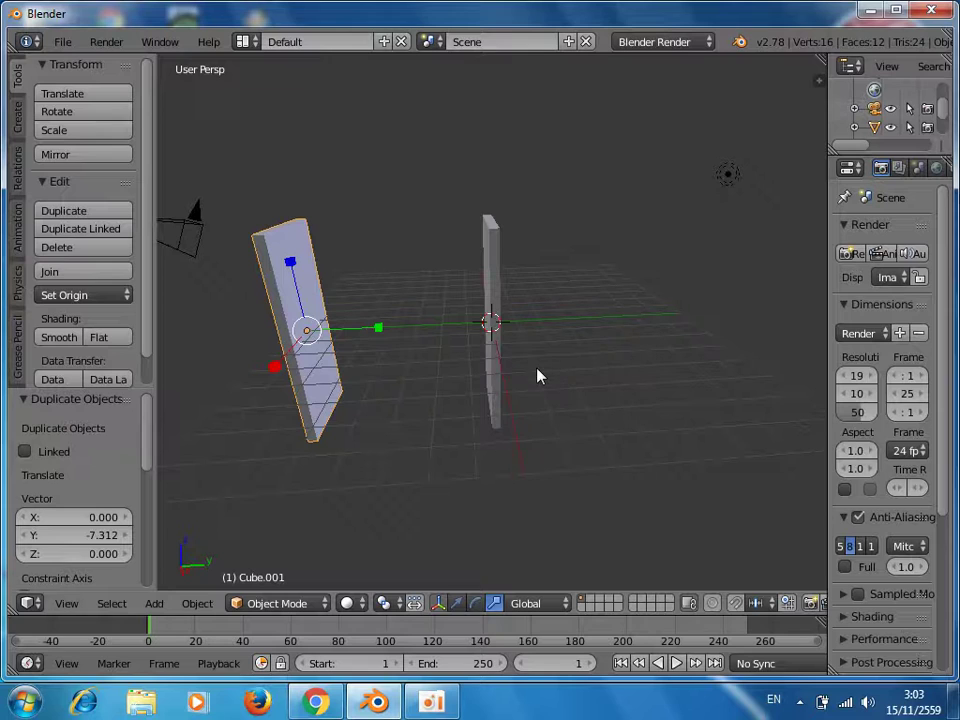
# Select both panels and move them along Y to spread them apart.
pyautogui.keyDown('shift'); pyautogui.rightClick(492, 313); pyautogui.keyUp('shift')
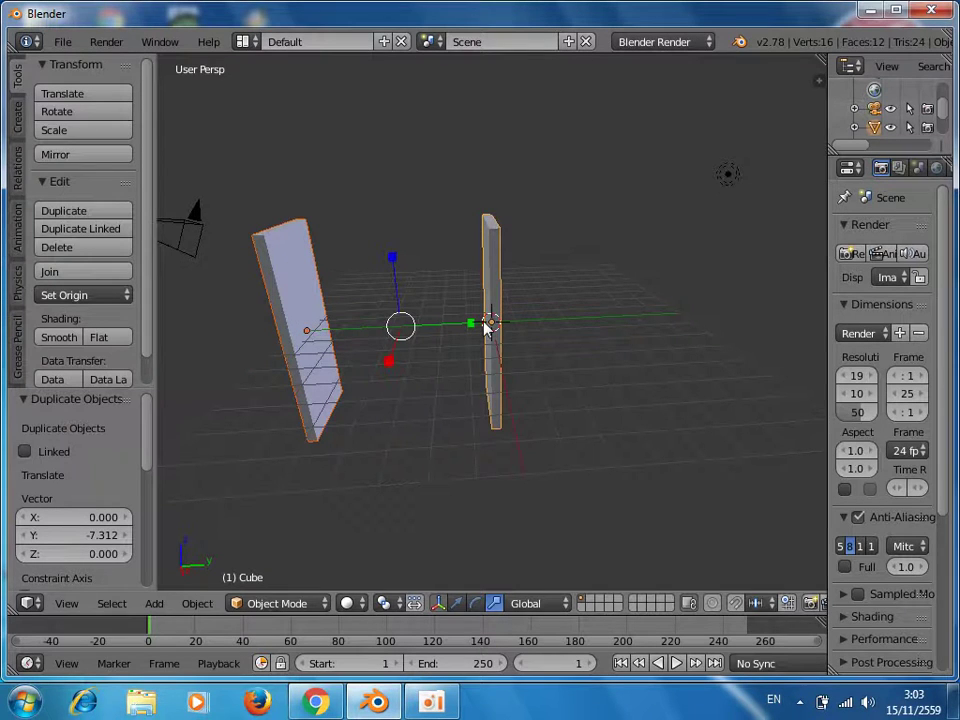
pyautogui.press('g')
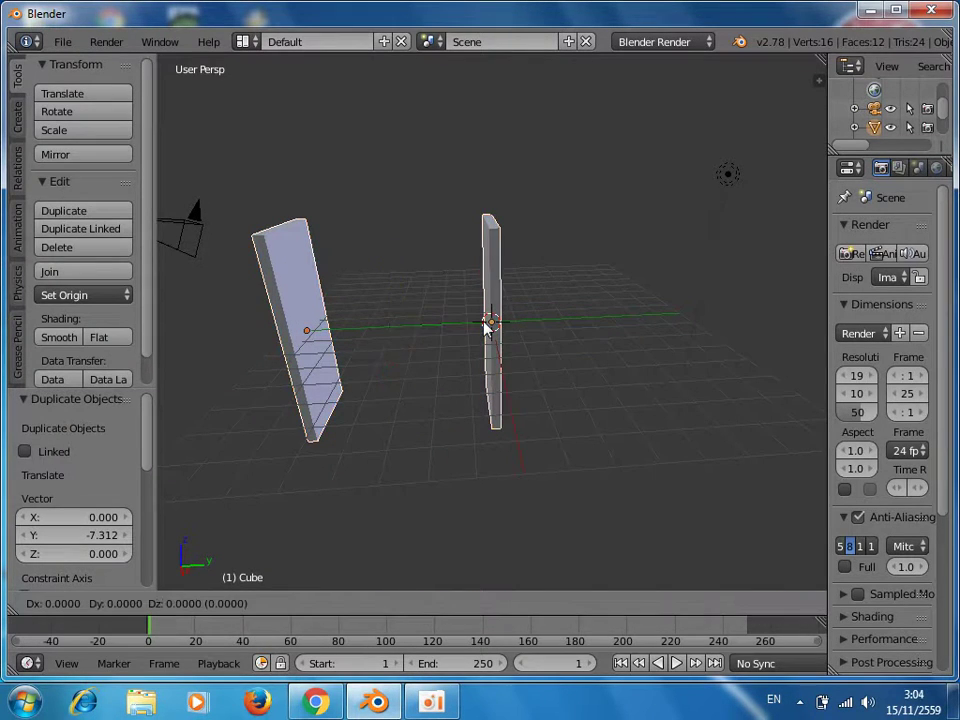
pyautogui.press('y')
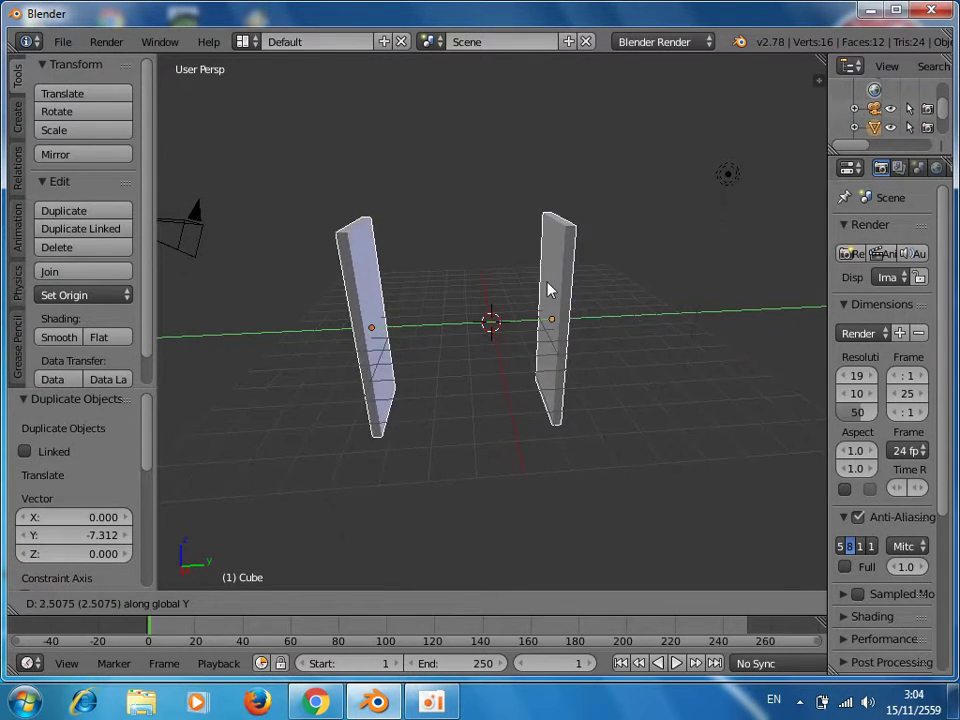
pyautogui.click(573, 322)
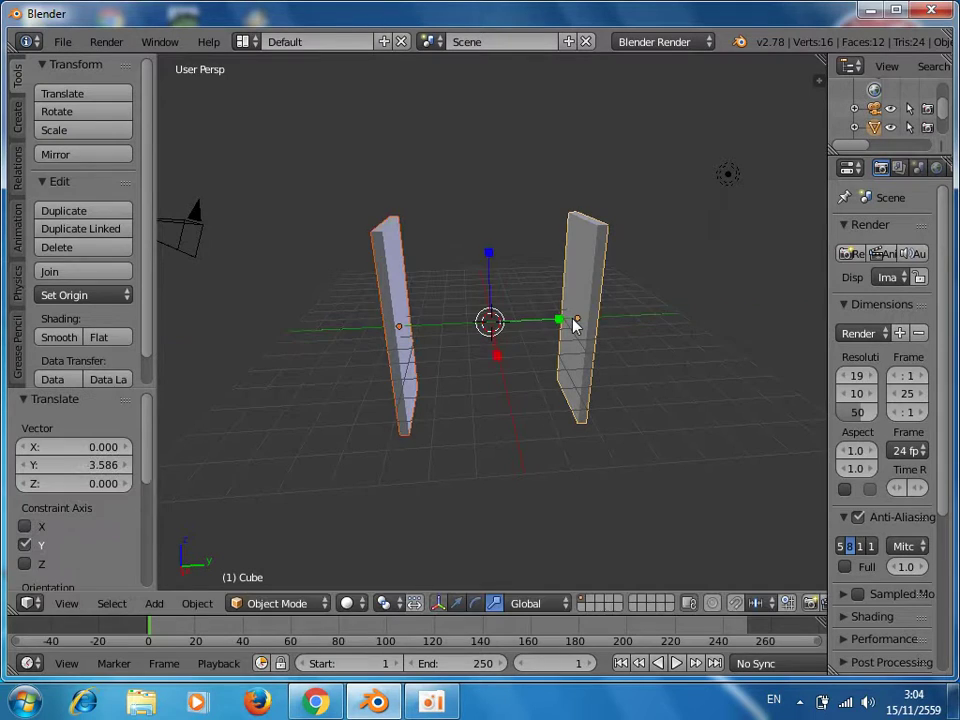
# Make the right panel slightly thinner along Y and shift it farther outward.
pyautogui.moveTo(616, 443)
pyautogui.mouseDown(button='middle')
pyautogui.moveTo(602, 450)
pyautogui.moveTo(555, 407)
pyautogui.moveTo(439, 354)
pyautogui.moveTo(637, 405)
pyautogui.moveTo(602, 409)
pyautogui.mouseUp(button='middle')
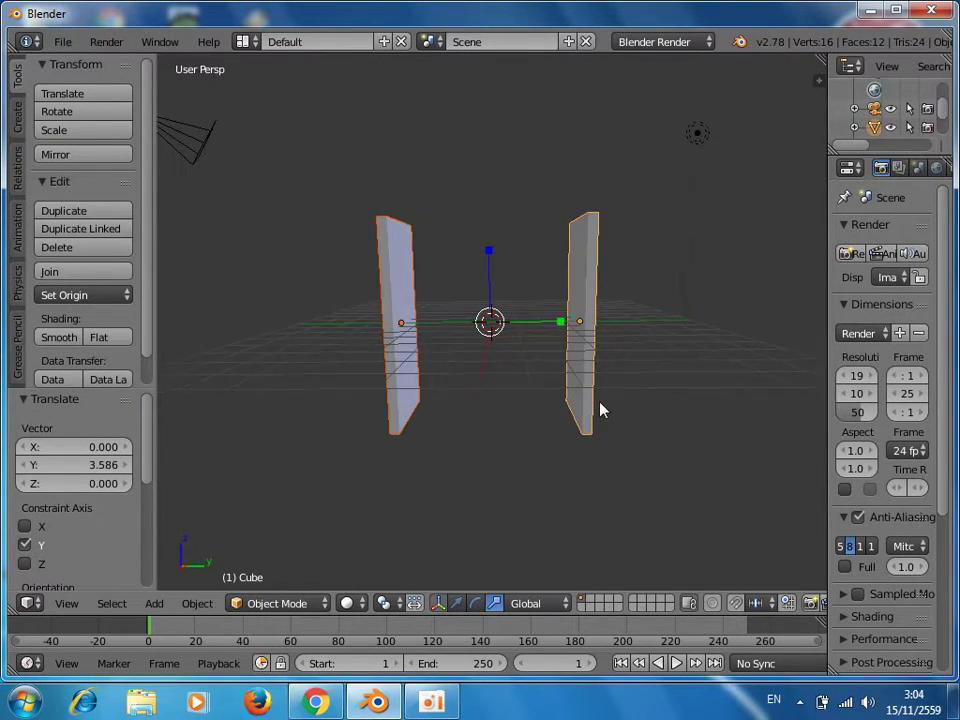
pyautogui.rightClick(592, 345)
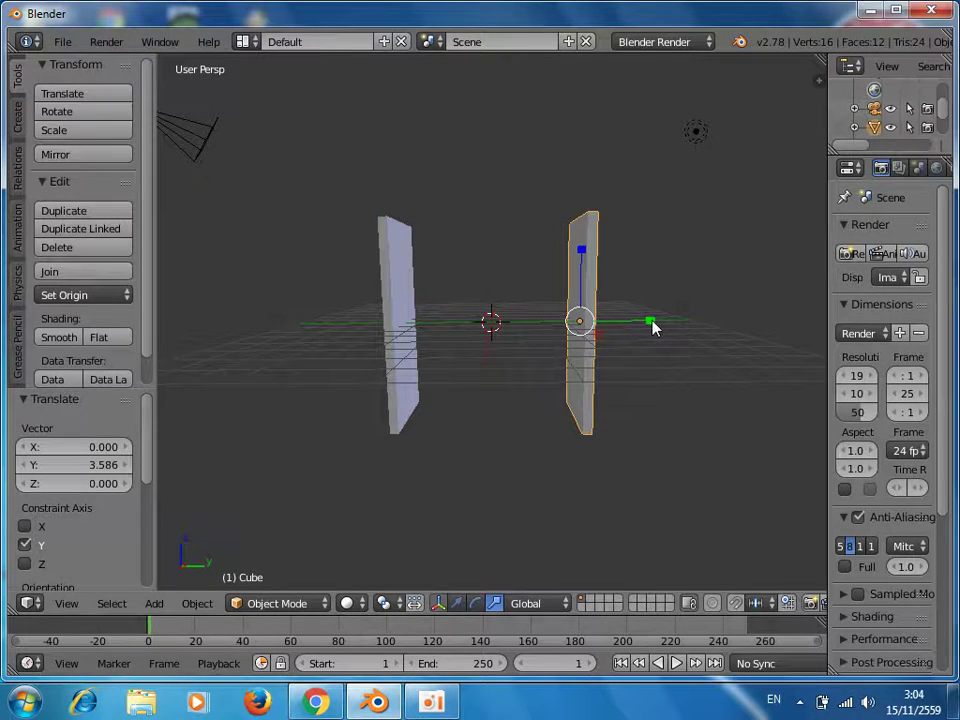
pyautogui.press('s')
pyautogui.press('y')
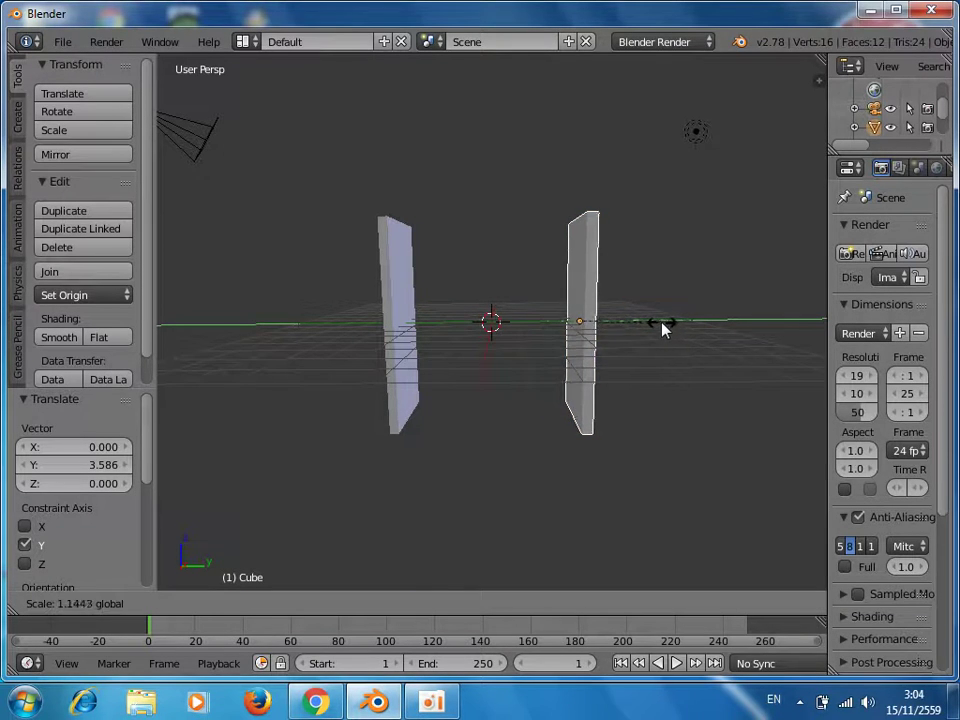
pyautogui.click(588, 319)
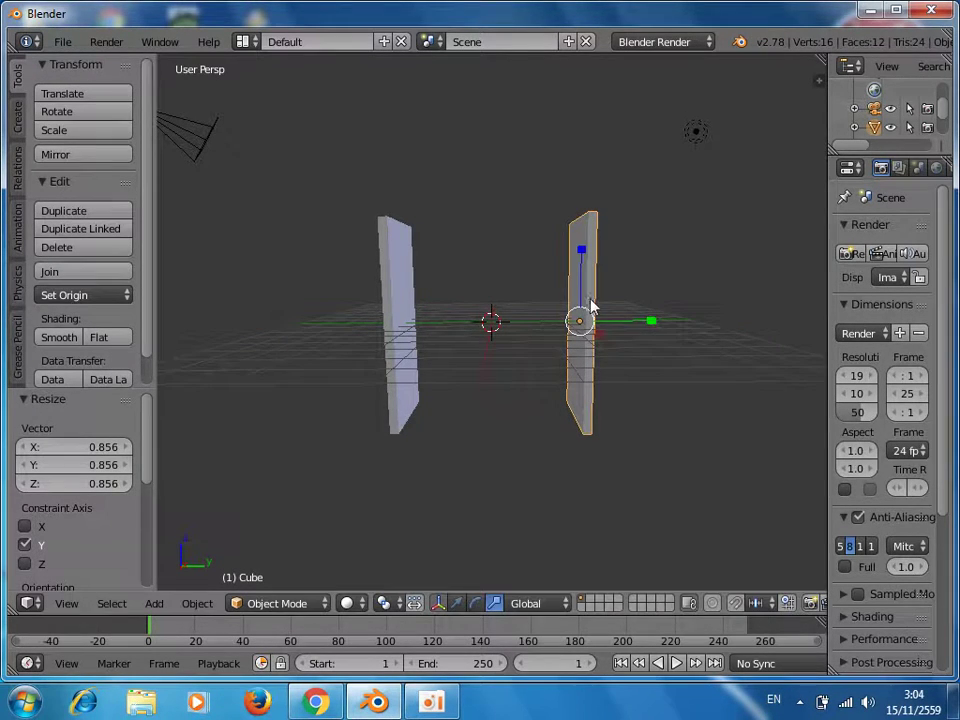
pyautogui.press('g')
pyautogui.press('y')
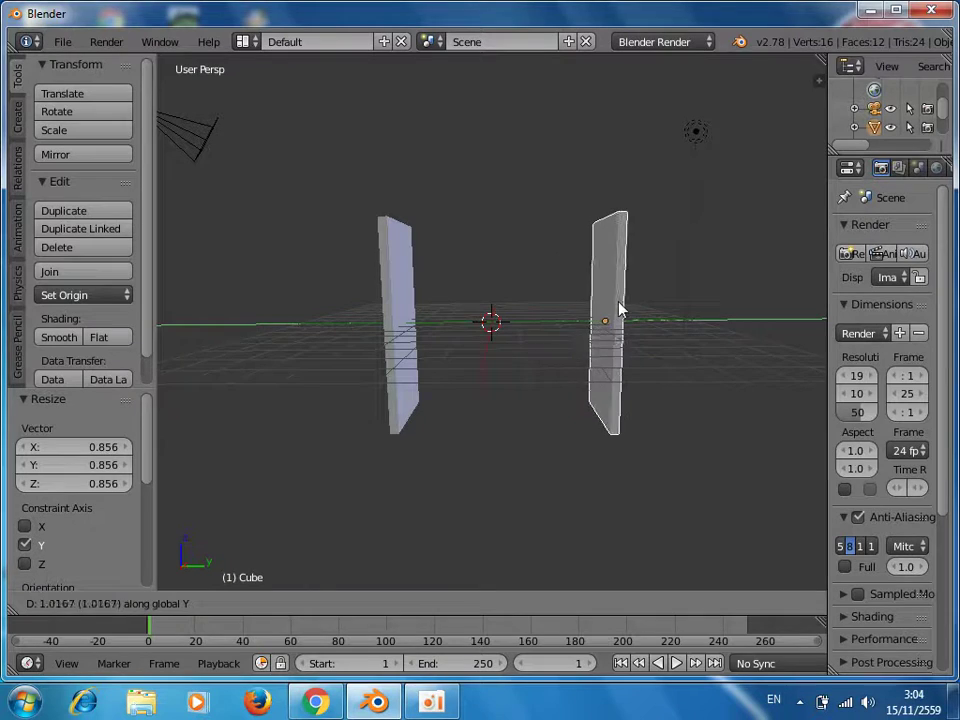
pyautogui.click(640, 313)
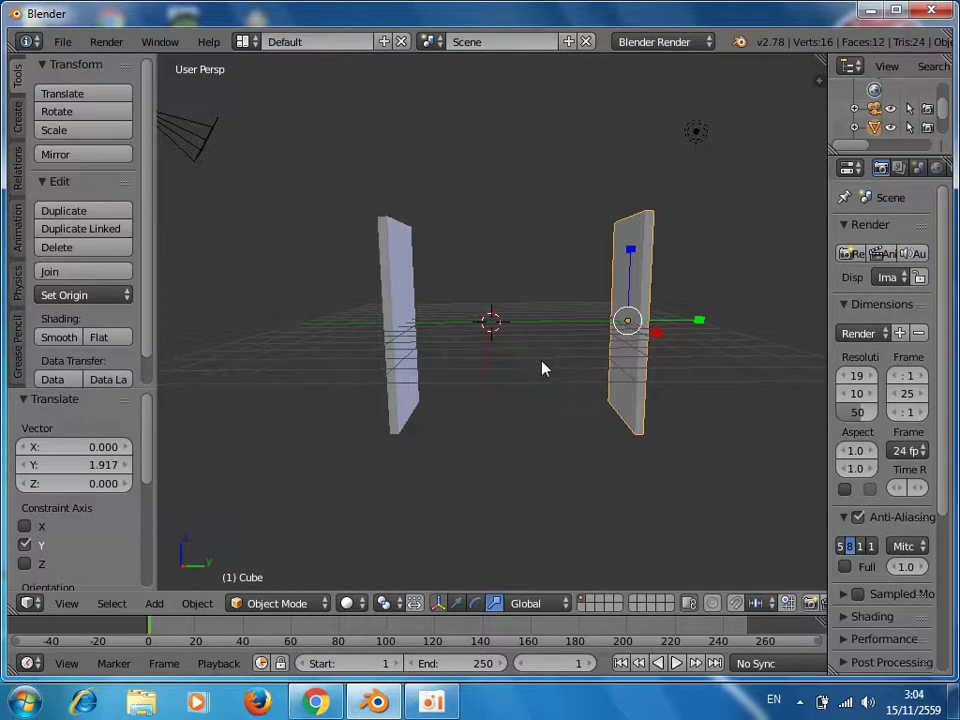
# Move both side panels -1.147 along Y so they sit evenly around the origin.
pyautogui.keyDown('shift'); pyautogui.rightClick(410, 316); pyautogui.keyUp('shift')
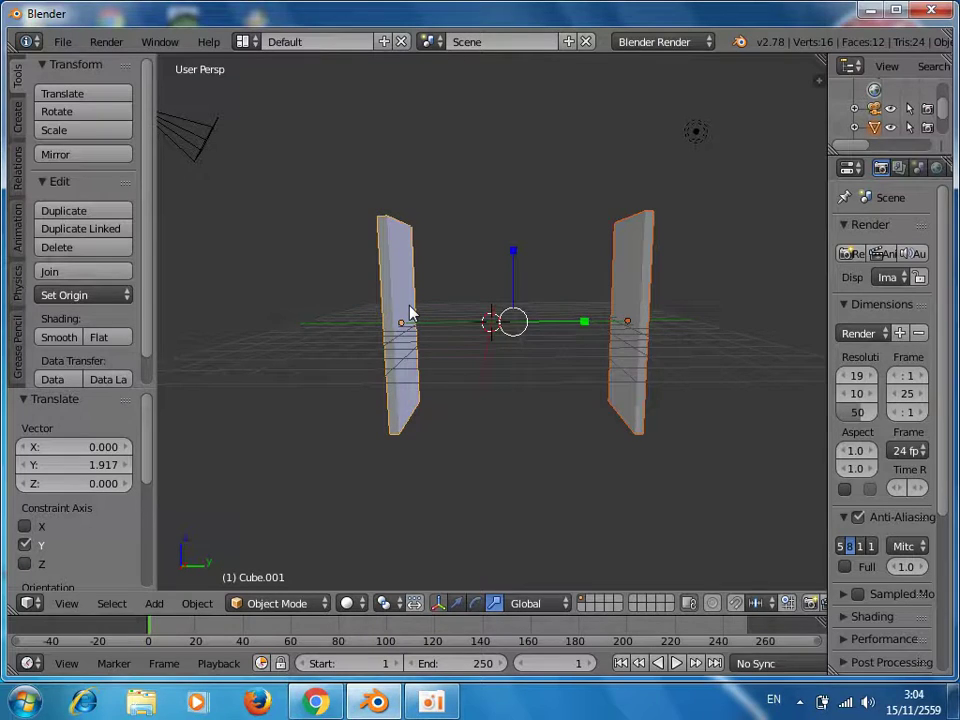
pyautogui.press('g')
pyautogui.press('y')
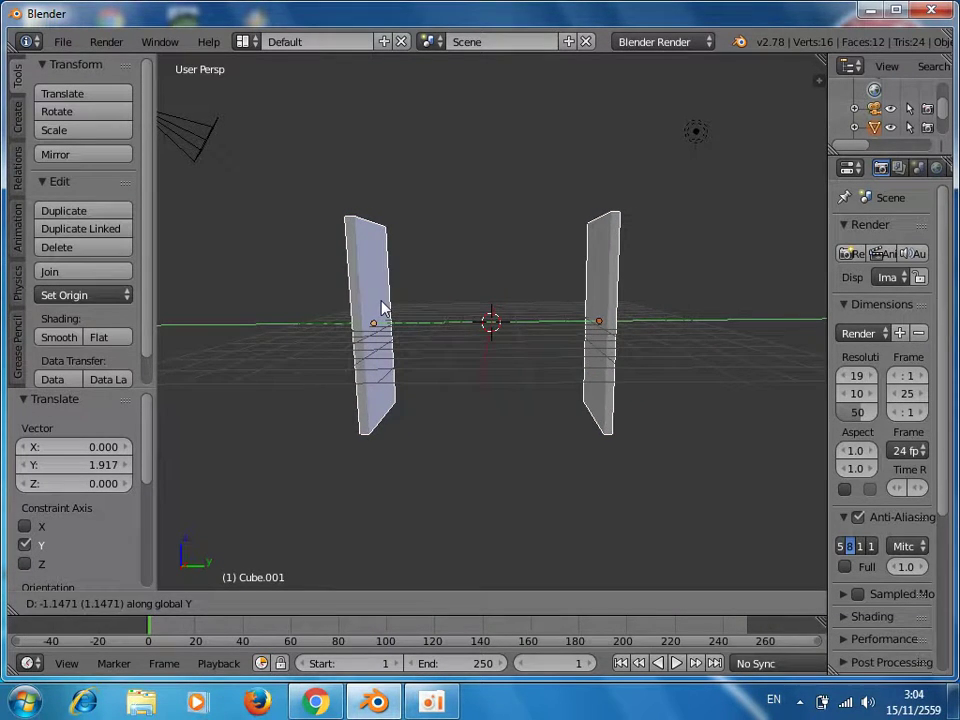
pyautogui.click(422, 376)
# Orbit to a higher tilted view and select only the left side panel.
pyautogui.moveTo(505, 393); pyautogui.dragTo(514, 501, button='middle')
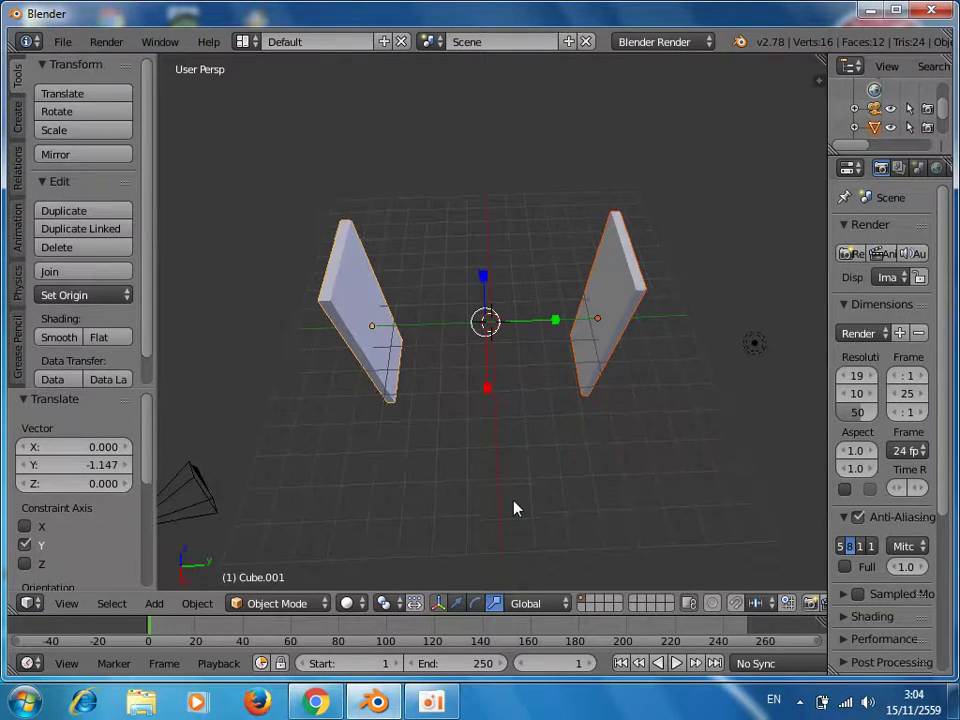
pyautogui.moveTo(525, 428)
pyautogui.mouseDown(button='middle')
pyautogui.moveTo(470, 466)
pyautogui.moveTo(465, 298)
pyautogui.moveTo(574, 300)
pyautogui.mouseUp(button='middle')
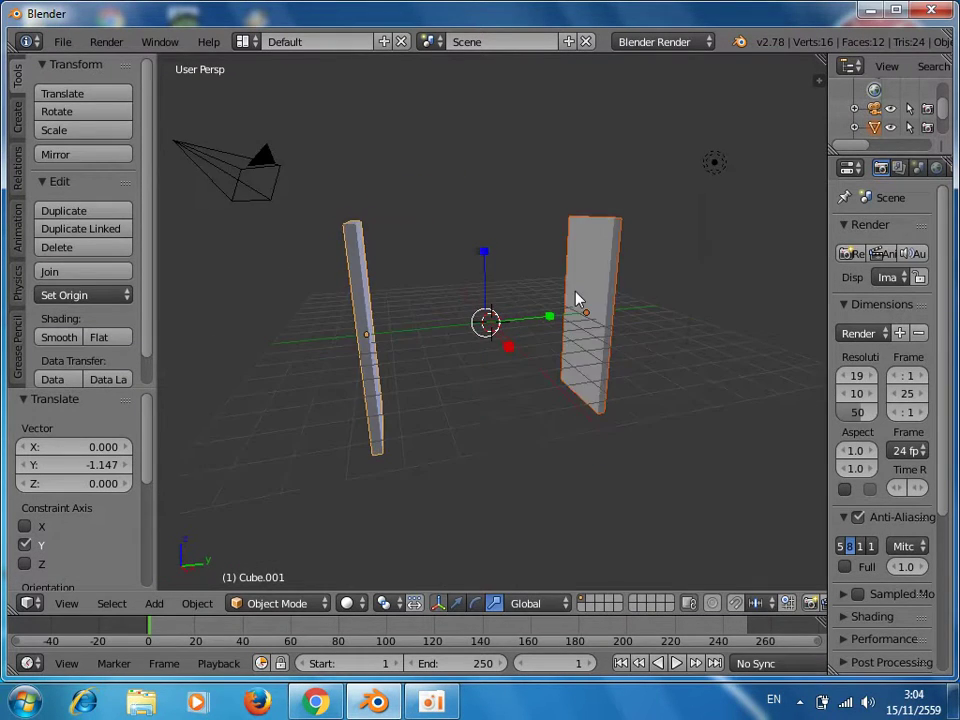
pyautogui.moveTo(519, 407)
pyautogui.mouseDown(button='middle')
pyautogui.moveTo(486, 407)
pyautogui.moveTo(450, 386)
pyautogui.mouseUp(button='middle')
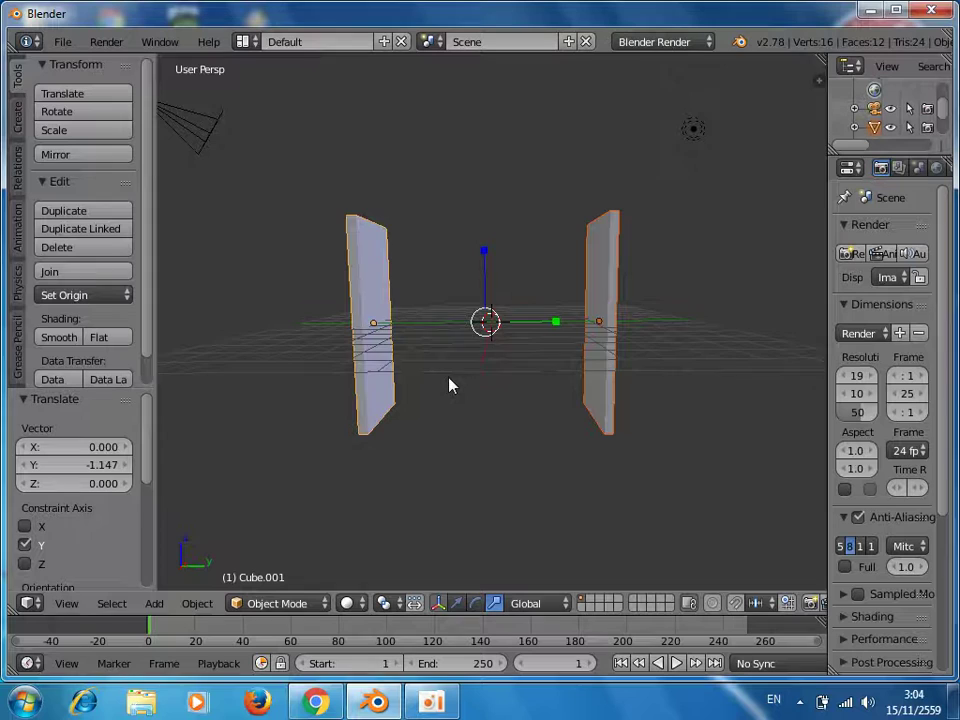
pyautogui.moveTo(602, 326)
pyautogui.mouseDown(button='middle')
pyautogui.moveTo(595, 449)
pyautogui.moveTo(495, 471)
pyautogui.moveTo(542, 386)
pyautogui.moveTo(508, 439)
pyautogui.moveTo(475, 428)
pyautogui.moveTo(617, 321)
pyautogui.mouseUp(button='middle')
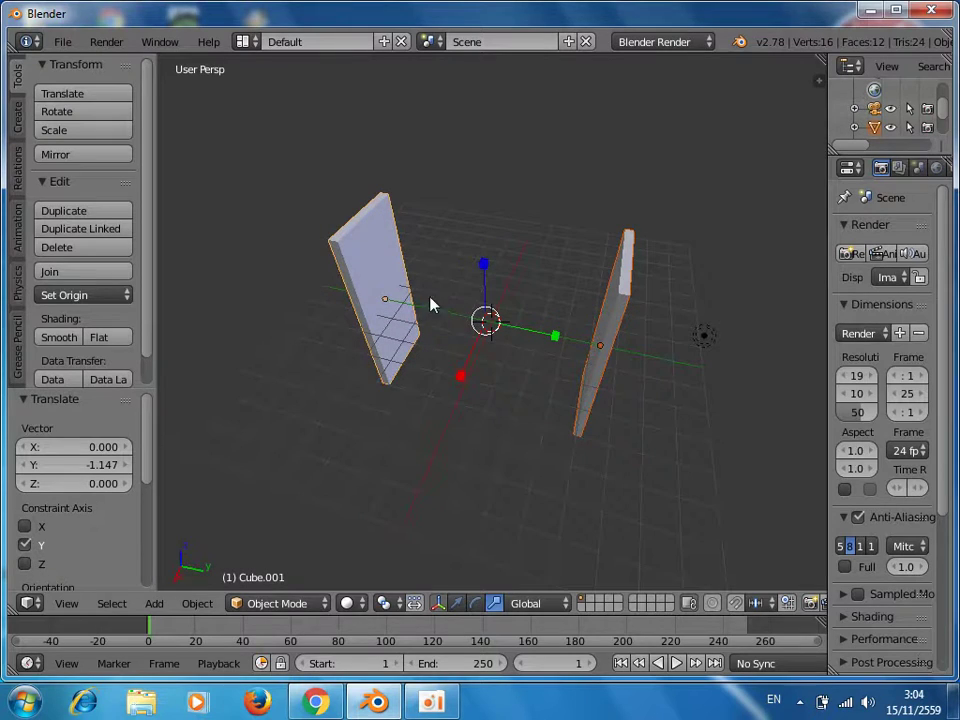
pyautogui.rightClick(390, 273)
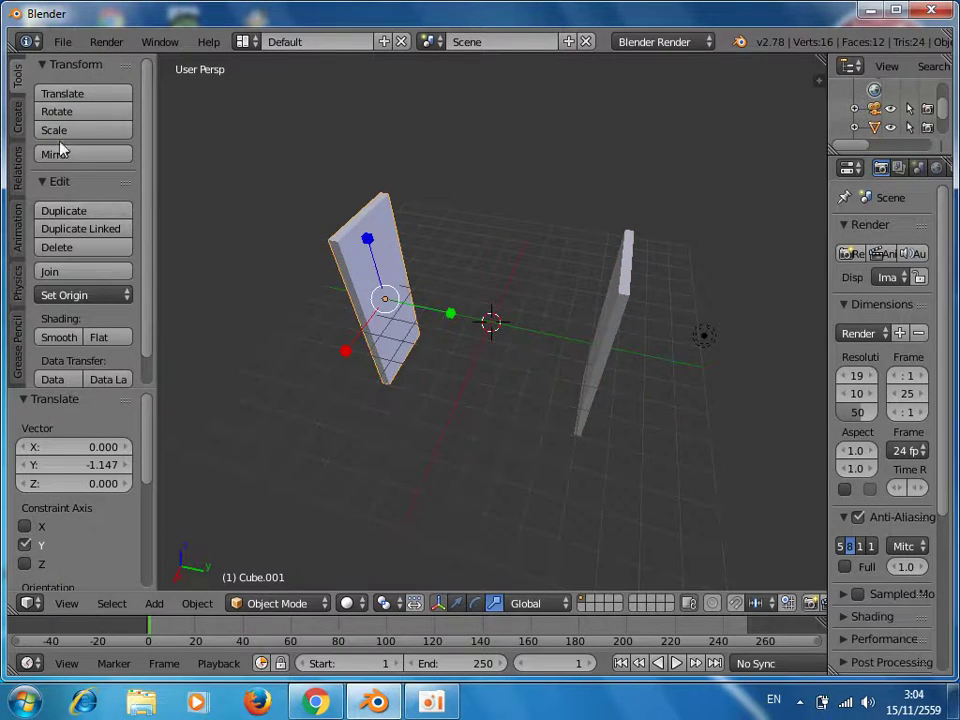
# Add a new cube and stretch it 4.475 along Y into a long beam.
pyautogui.click(20, 124)
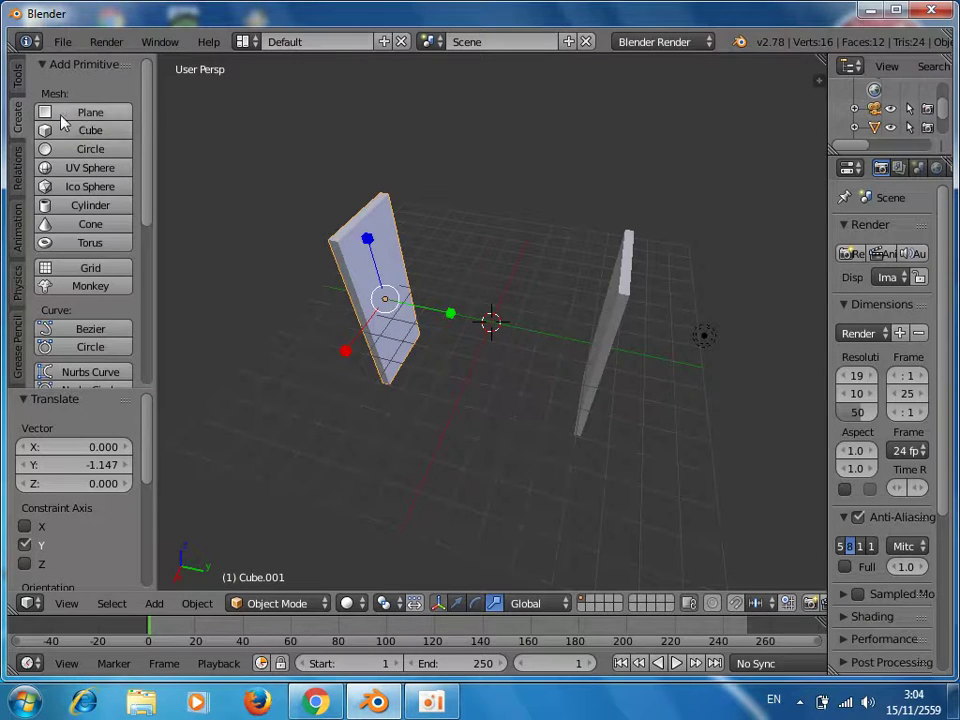
pyautogui.click(90, 130)
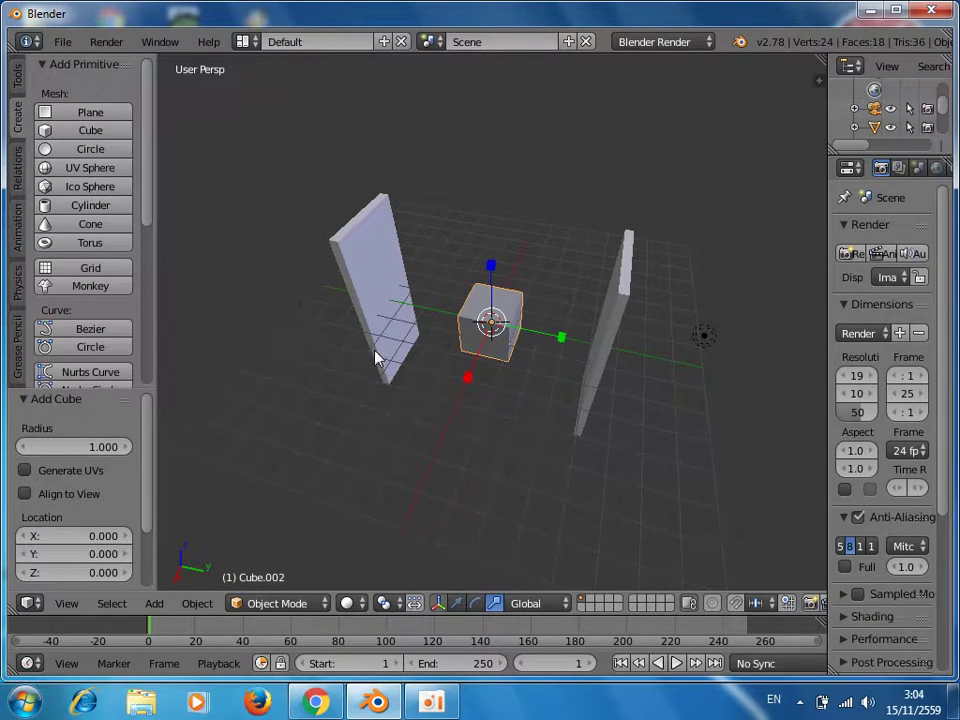
pyautogui.moveTo(497, 483); pyautogui.dragTo(524, 455, button='middle')
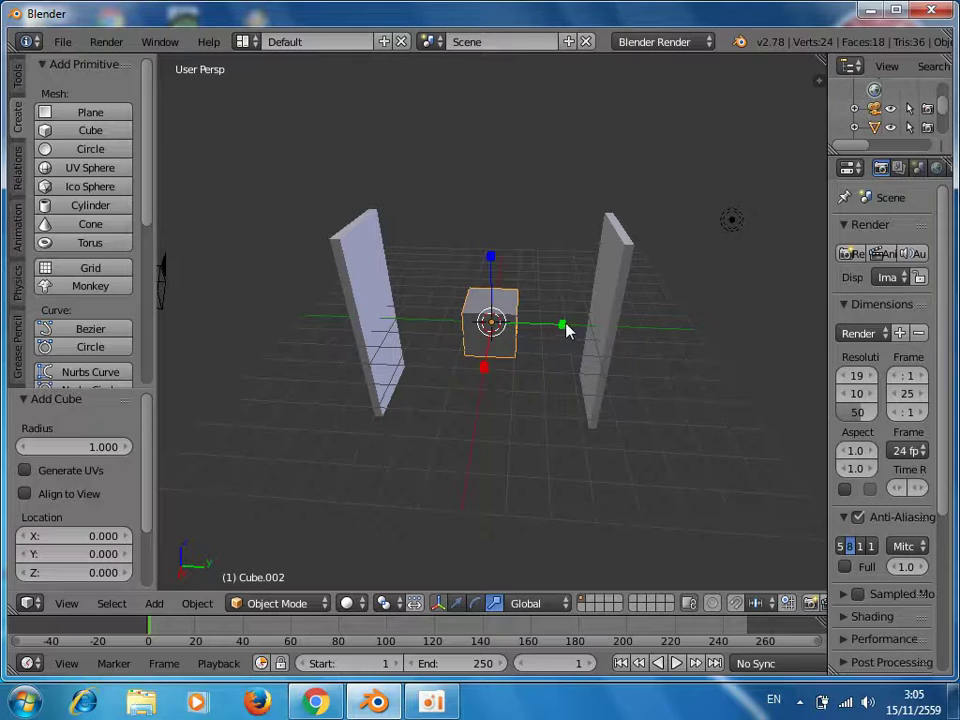
pyautogui.moveTo(564, 326); pyautogui.dragTo(806, 349)
pyautogui.moveTo(529, 399)
pyautogui.mouseDown(button='middle')
pyautogui.moveTo(564, 409)
pyautogui.moveTo(591, 360)
pyautogui.moveTo(568, 371)
pyautogui.mouseUp(button='middle')
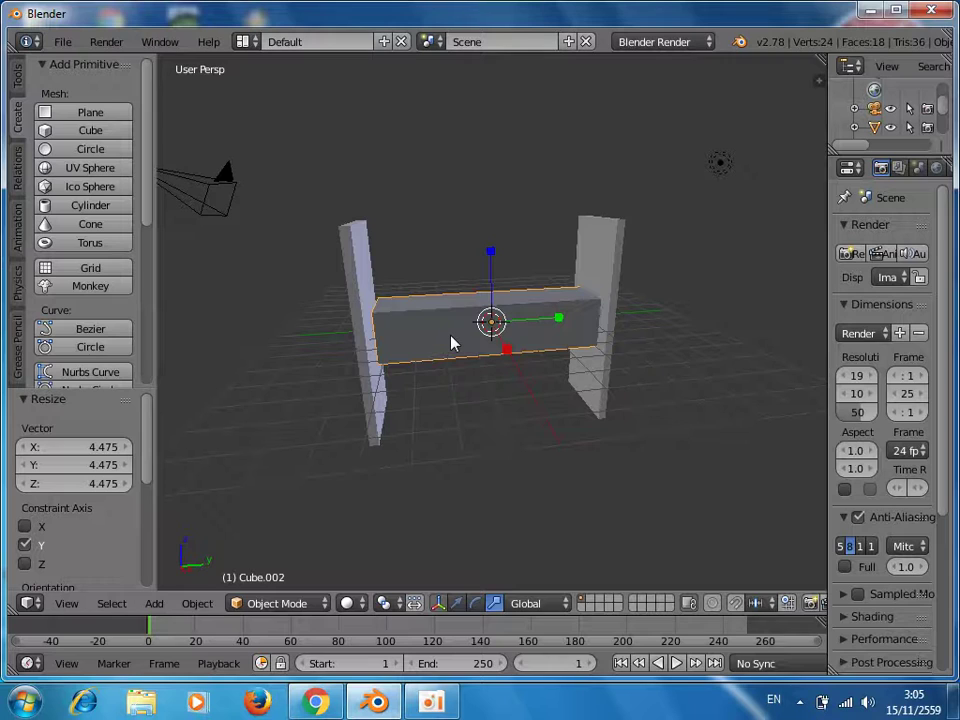
# Move the beam -0.273 along Y between the side panels.
pyautogui.press('g')
pyautogui.press('y')
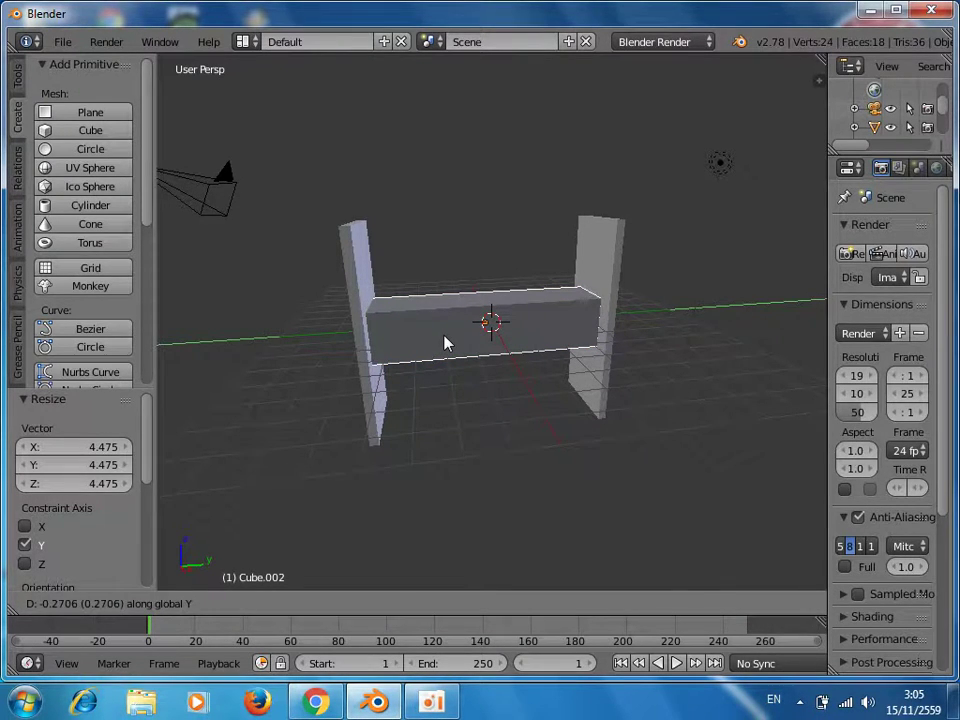
pyautogui.click(446, 343)
pyautogui.moveTo(437, 350)
pyautogui.mouseDown(button='middle')
pyautogui.moveTo(450, 300)
pyautogui.moveTo(519, 251)
pyautogui.moveTo(643, 285)
pyautogui.moveTo(431, 279)
pyautogui.moveTo(369, 296)
pyautogui.moveTo(469, 448)
pyautogui.moveTo(518, 410)
pyautogui.mouseUp(button='middle')
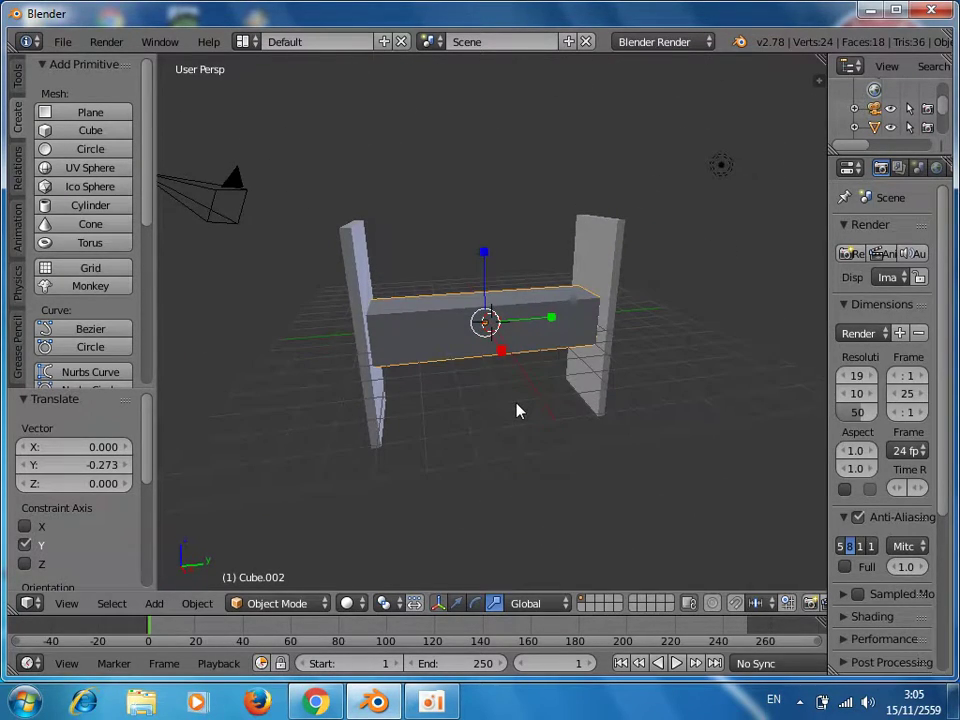
pyautogui.moveTo(570, 272)
pyautogui.mouseDown(button='middle')
pyautogui.moveTo(551, 410)
pyautogui.moveTo(548, 388)
pyautogui.mouseUp(button='middle')
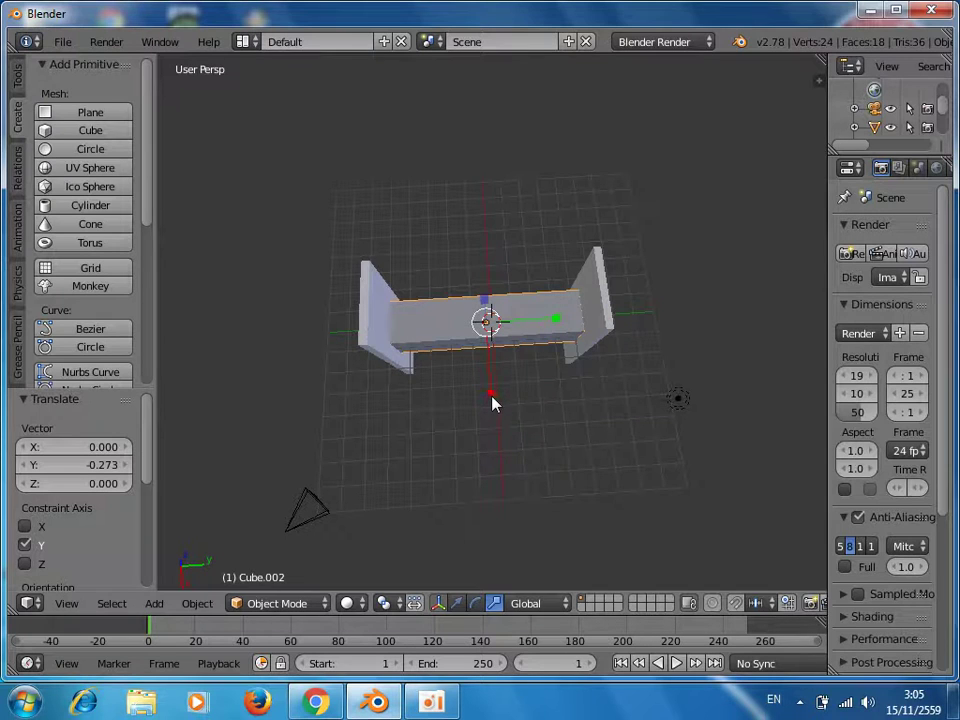
# Widen the beam along X by a factor of 1.648.
pyautogui.press('s')
pyautogui.press('x')
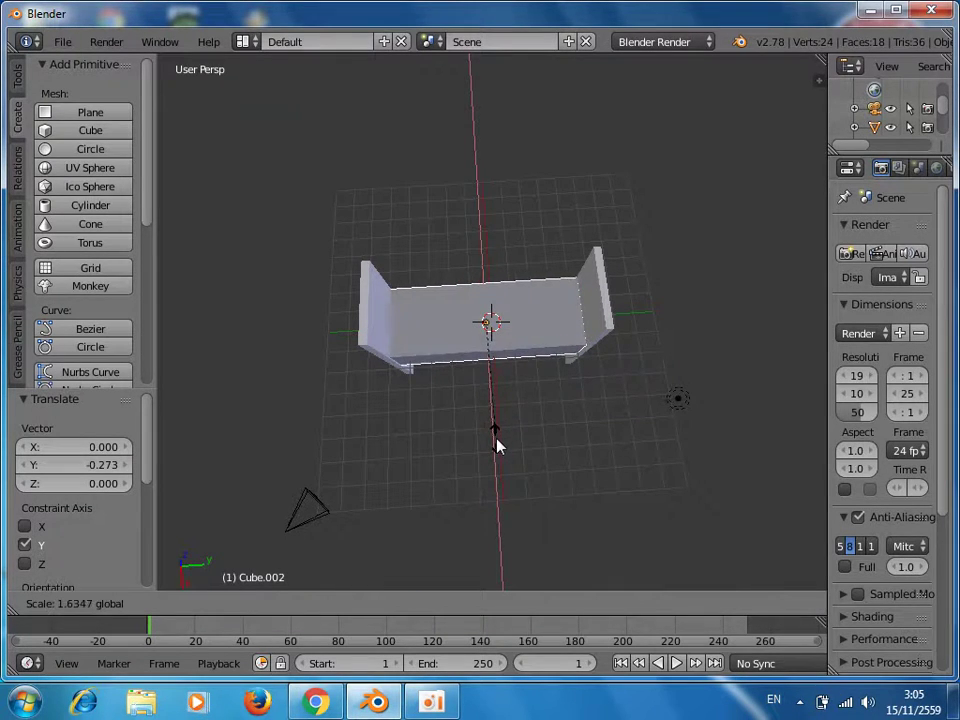
pyautogui.click(497, 446)
pyautogui.moveTo(617, 403)
pyautogui.mouseDown(button='middle')
pyautogui.moveTo(600, 461)
pyautogui.moveTo(573, 478)
pyautogui.moveTo(476, 469)
pyautogui.moveTo(403, 424)
pyautogui.moveTo(392, 382)
pyautogui.moveTo(403, 411)
pyautogui.moveTo(446, 444)
pyautogui.moveTo(619, 392)
pyautogui.moveTo(592, 388)
pyautogui.moveTo(456, 433)
pyautogui.moveTo(486, 396)
pyautogui.mouseUp(button='middle')
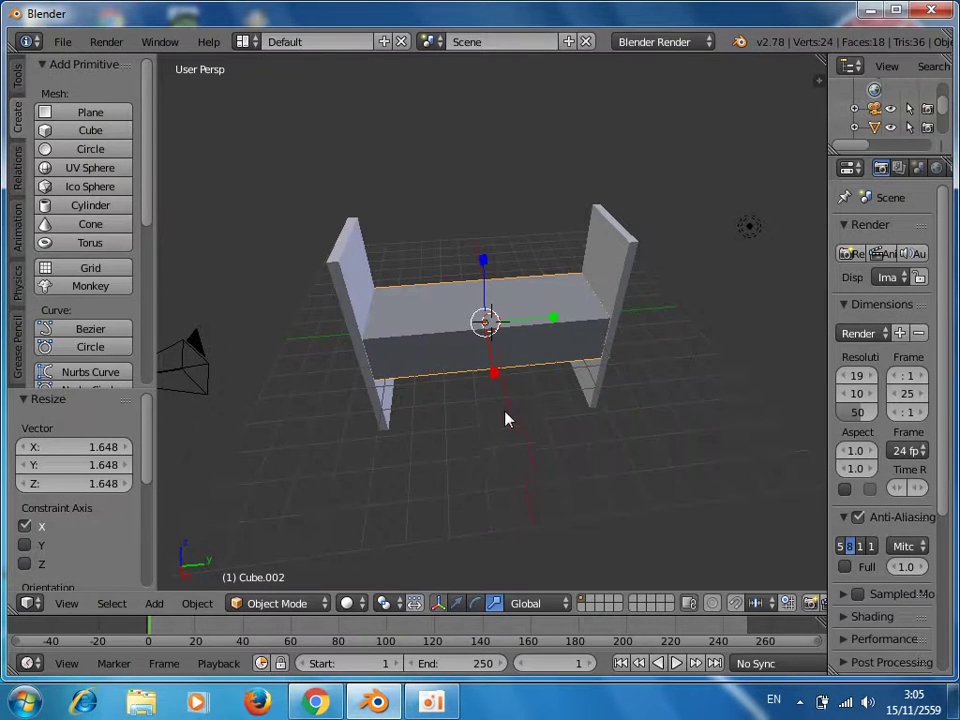
# Flatten the beam along Z to 0.146, then resize it 0.947 into a thin board.
pyautogui.click(483, 263)
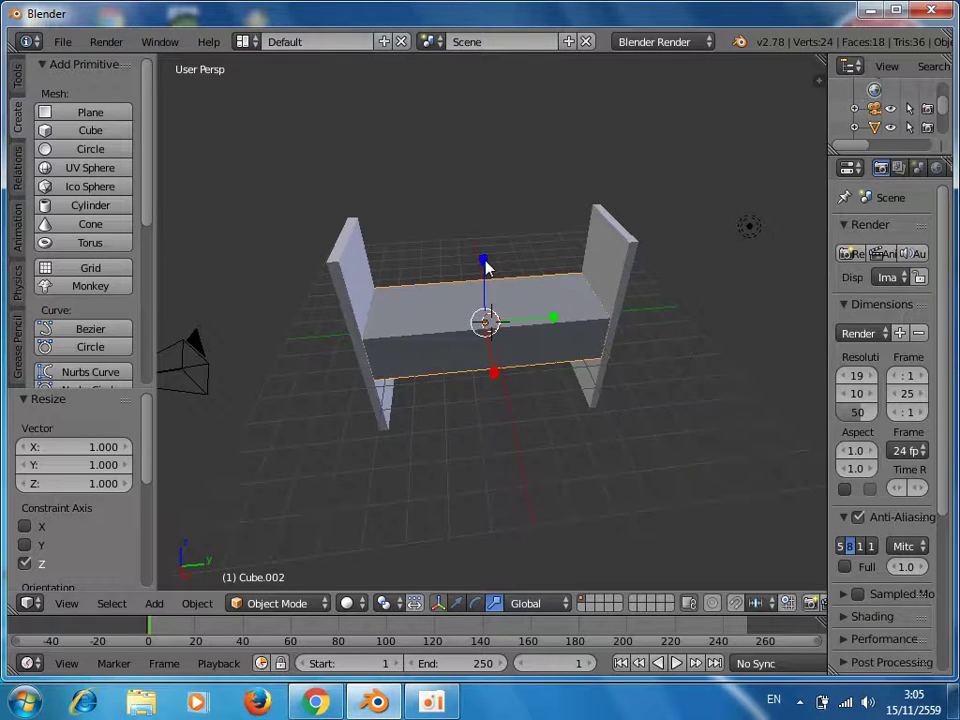
pyautogui.moveTo(483, 263); pyautogui.dragTo(493, 318)
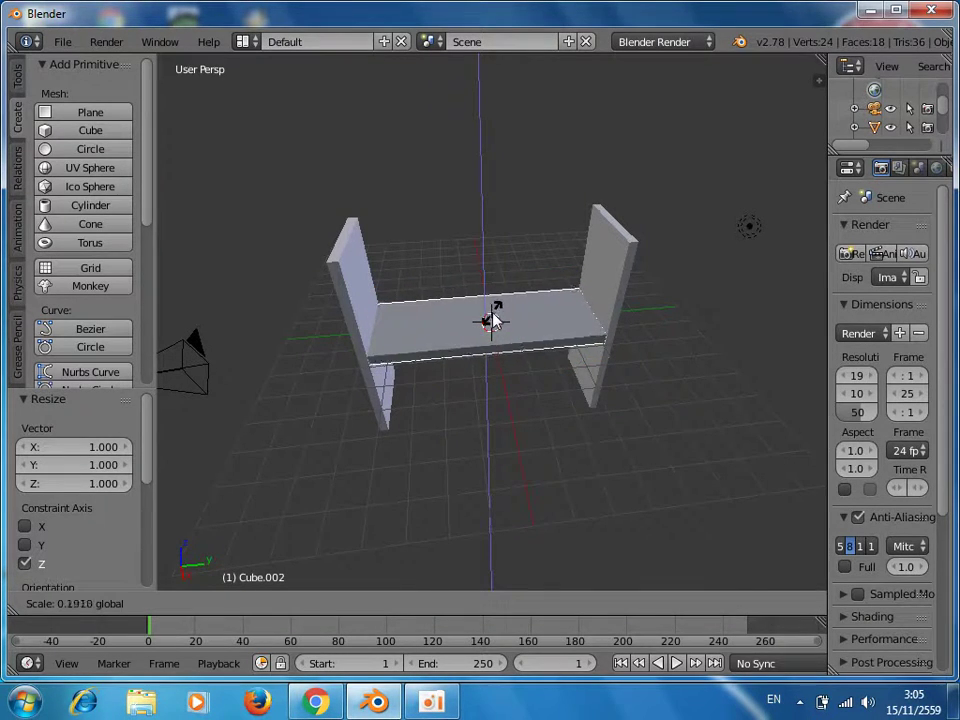
pyautogui.click(493, 318)
pyautogui.moveTo(536, 396); pyautogui.dragTo(557, 350, button='middle')
pyautogui.moveTo(488, 261); pyautogui.dragTo(487, 263)
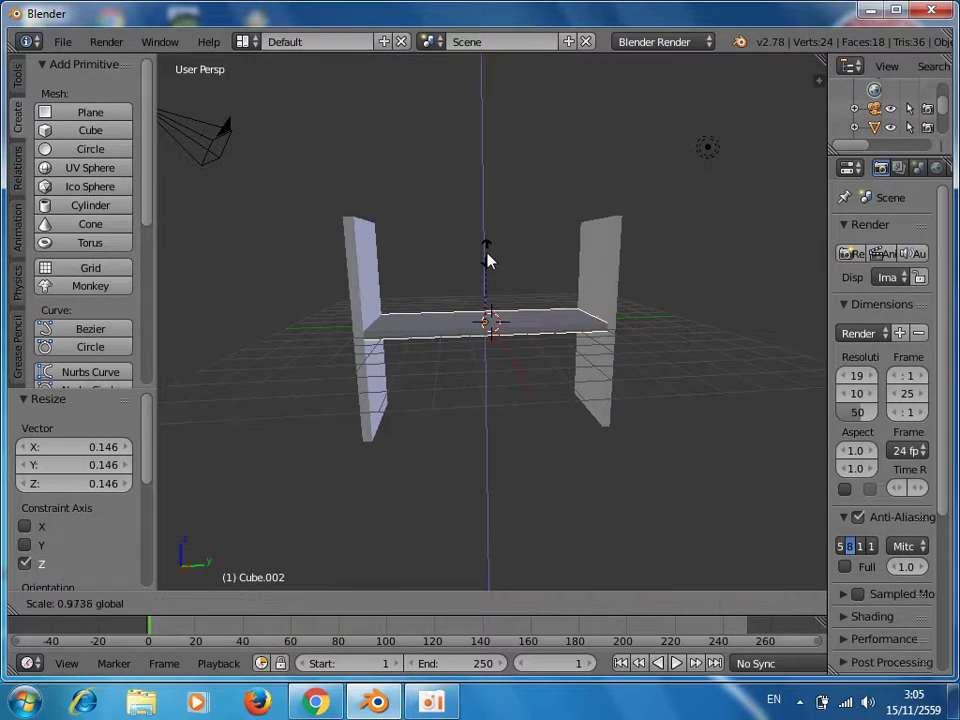
pyautogui.click(487, 263)
pyautogui.moveTo(549, 377)
pyautogui.mouseDown(button='middle')
pyautogui.moveTo(538, 452)
pyautogui.moveTo(304, 379)
pyautogui.moveTo(419, 449)
pyautogui.moveTo(563, 360)
pyautogui.moveTo(552, 395)
pyautogui.mouseUp(button='middle')
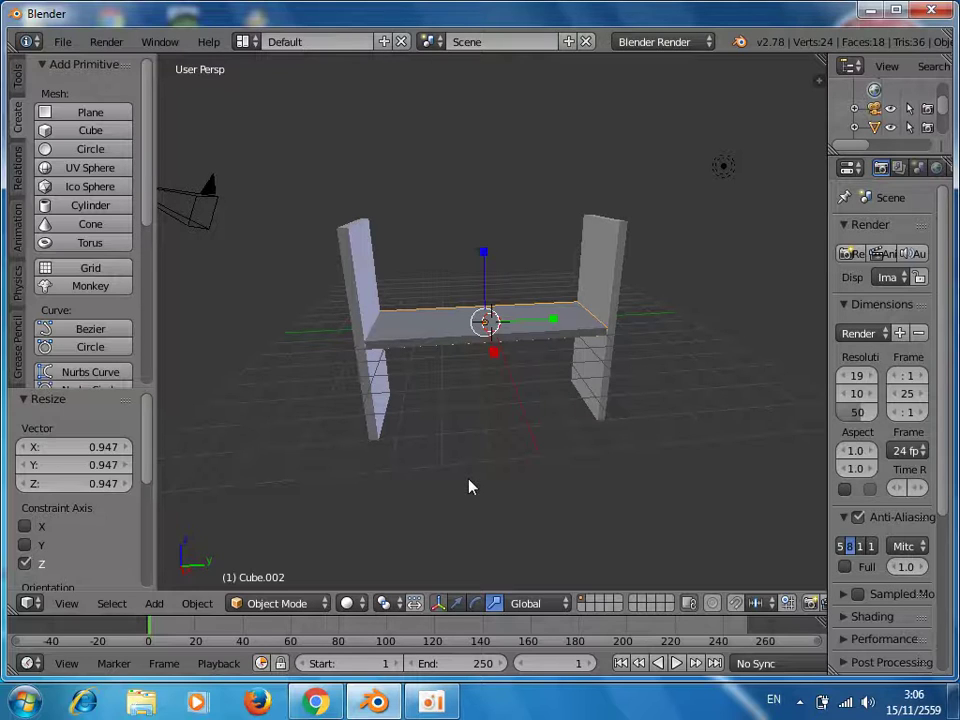
# Raise the board 2.679 along Z onto the side panel tops and inspect it from several angles.
pyautogui.press('g')
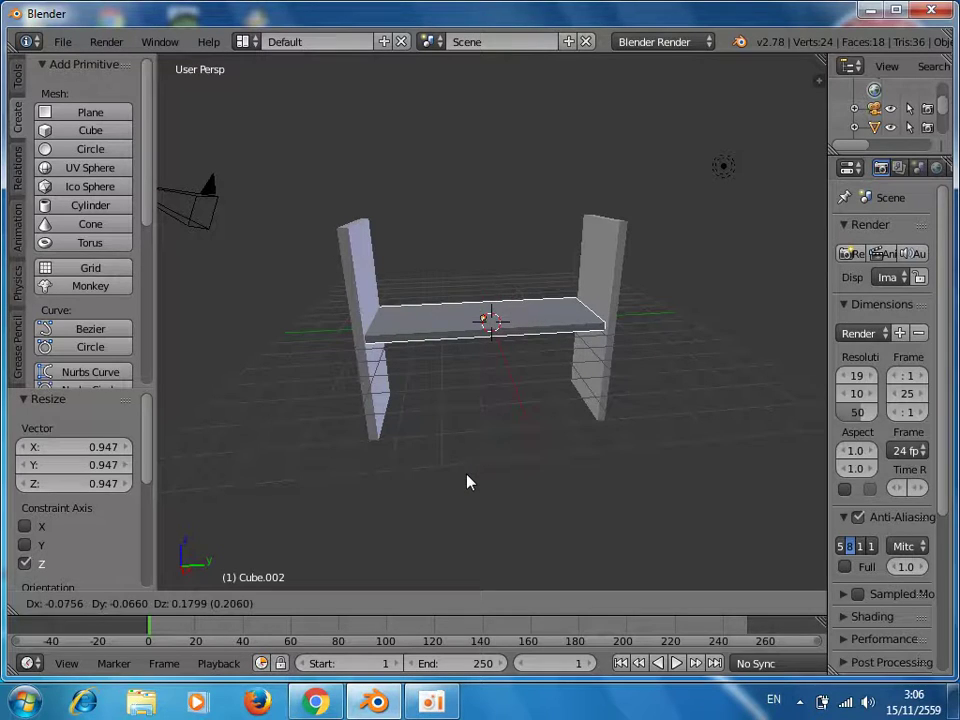
pyautogui.press('z')
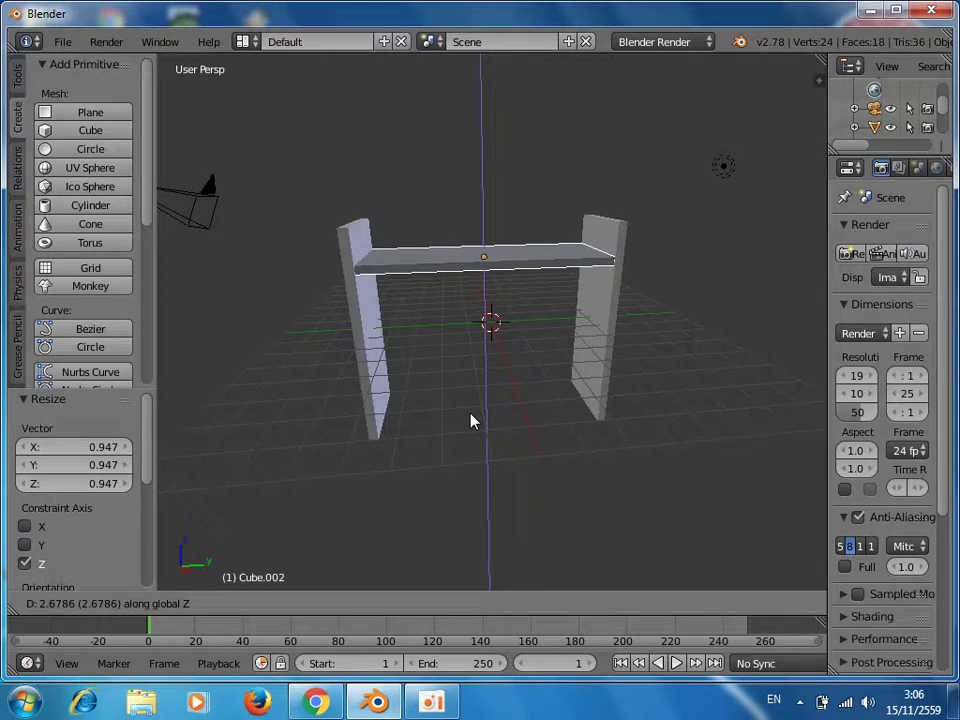
pyautogui.click(471, 421)
pyautogui.moveTo(686, 379)
pyautogui.mouseDown(button='middle')
pyautogui.moveTo(544, 503)
pyautogui.moveTo(480, 493)
pyautogui.moveTo(524, 505)
pyautogui.moveTo(619, 478)
pyautogui.moveTo(671, 437)
pyautogui.moveTo(690, 407)
pyautogui.moveTo(686, 339)
pyautogui.moveTo(729, 328)
pyautogui.moveTo(477, 345)
pyautogui.moveTo(444, 373)
pyautogui.moveTo(418, 358)
pyautogui.moveTo(419, 371)
pyautogui.mouseUp(button='middle')
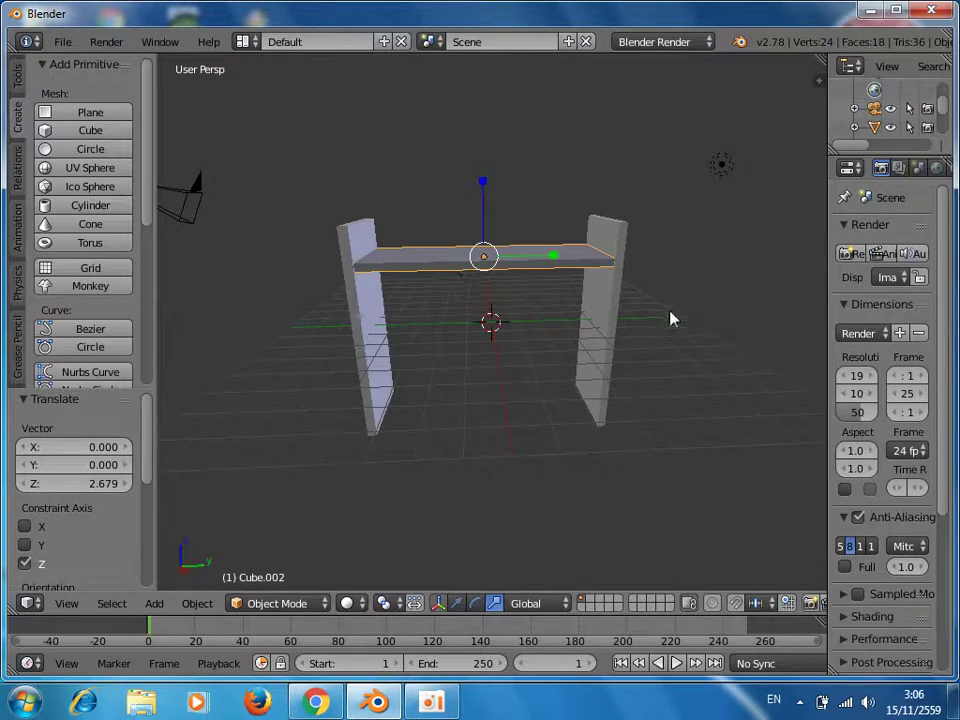
pyautogui.moveTo(690, 326)
pyautogui.mouseDown(button='middle')
pyautogui.moveTo(452, 381)
pyautogui.moveTo(474, 366)
pyautogui.mouseUp(button='middle')
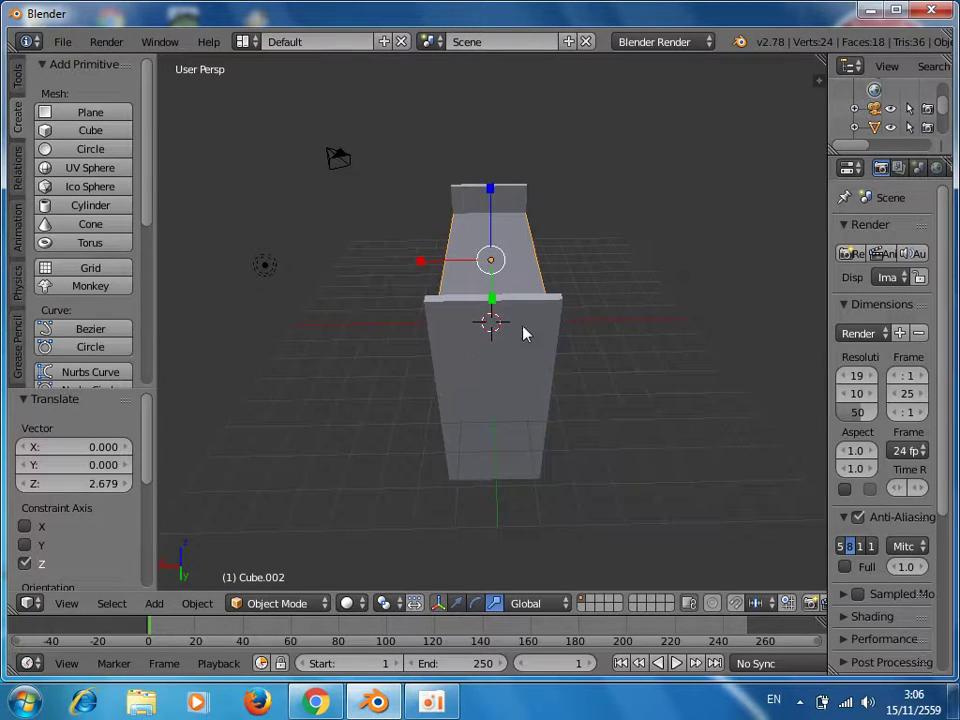
pyautogui.moveTo(349, 374)
pyautogui.mouseDown(button='middle')
pyautogui.moveTo(574, 437)
pyautogui.moveTo(583, 399)
pyautogui.moveTo(559, 364)
pyautogui.moveTo(433, 469)
pyautogui.mouseUp(button='middle')
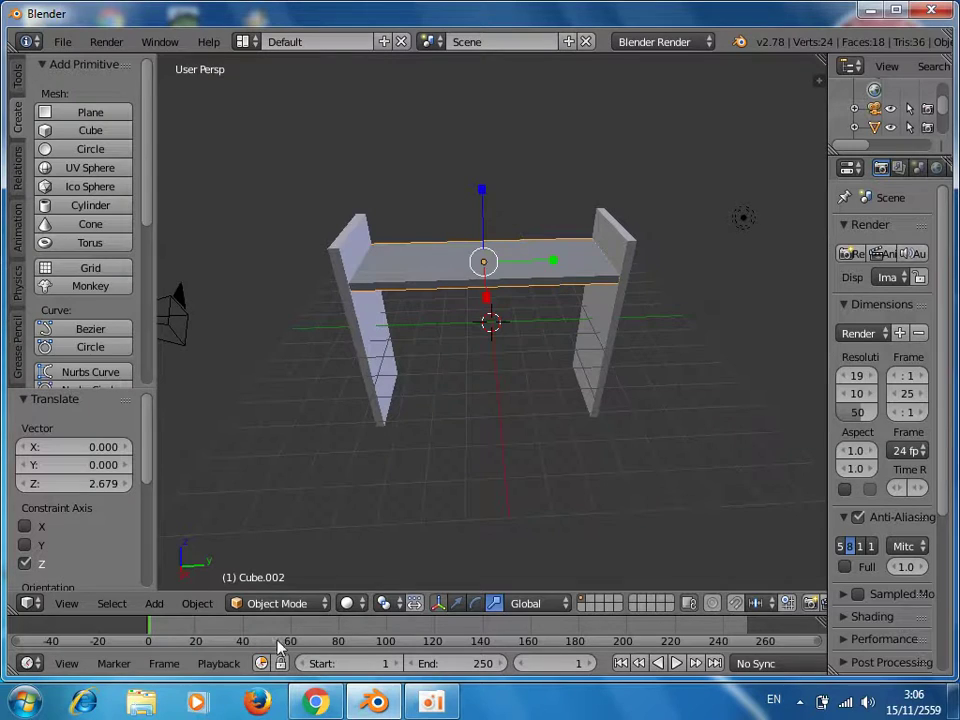
pyautogui.click(325, 604)
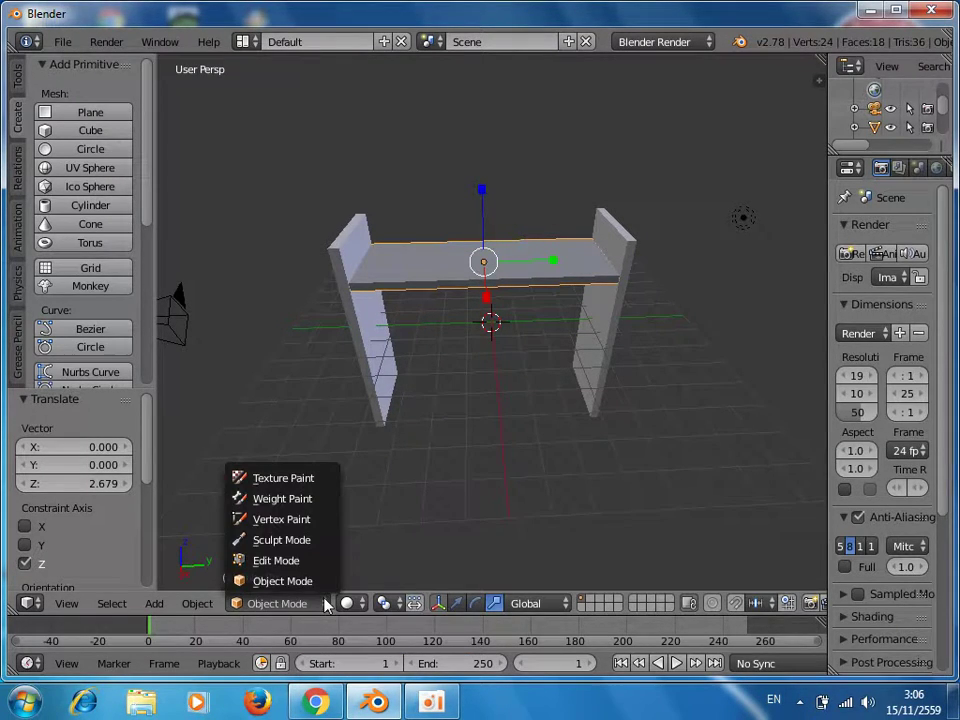
# In Edit Mode face select, move the board's thin front face by X 0.268, Y 0.139, Z -0.386.
pyautogui.click(265, 563)
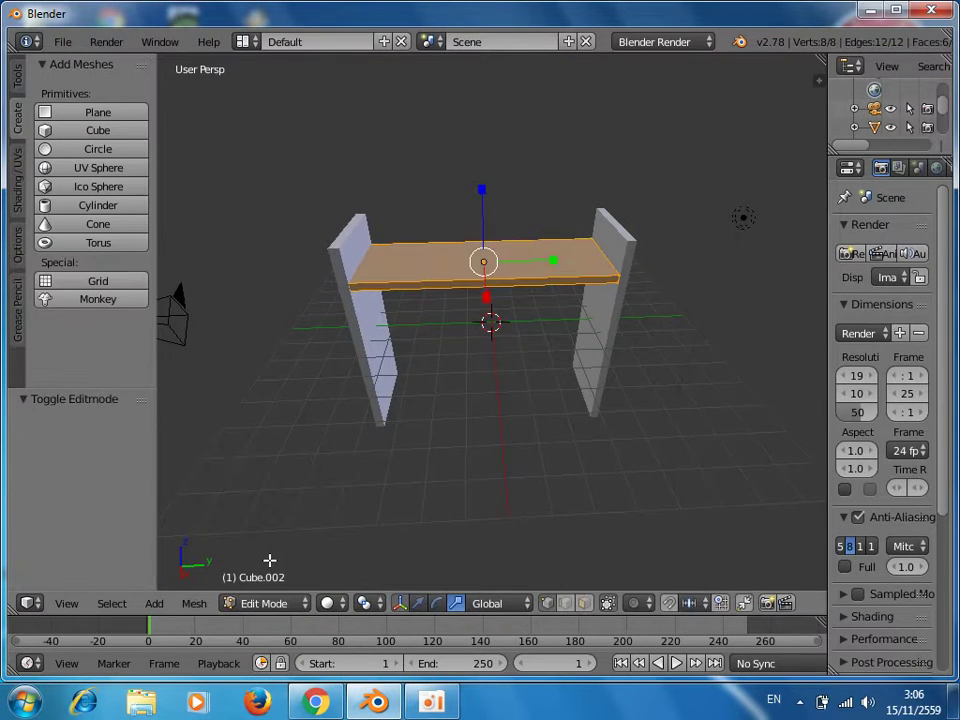
pyautogui.click(584, 604)
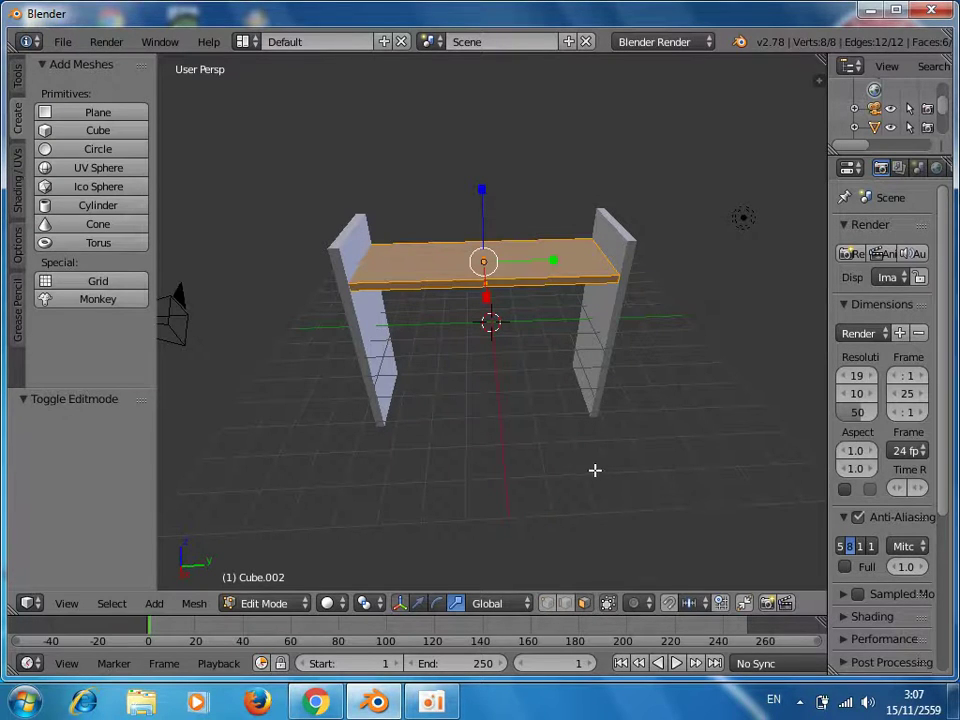
pyautogui.rightClick(455, 285)
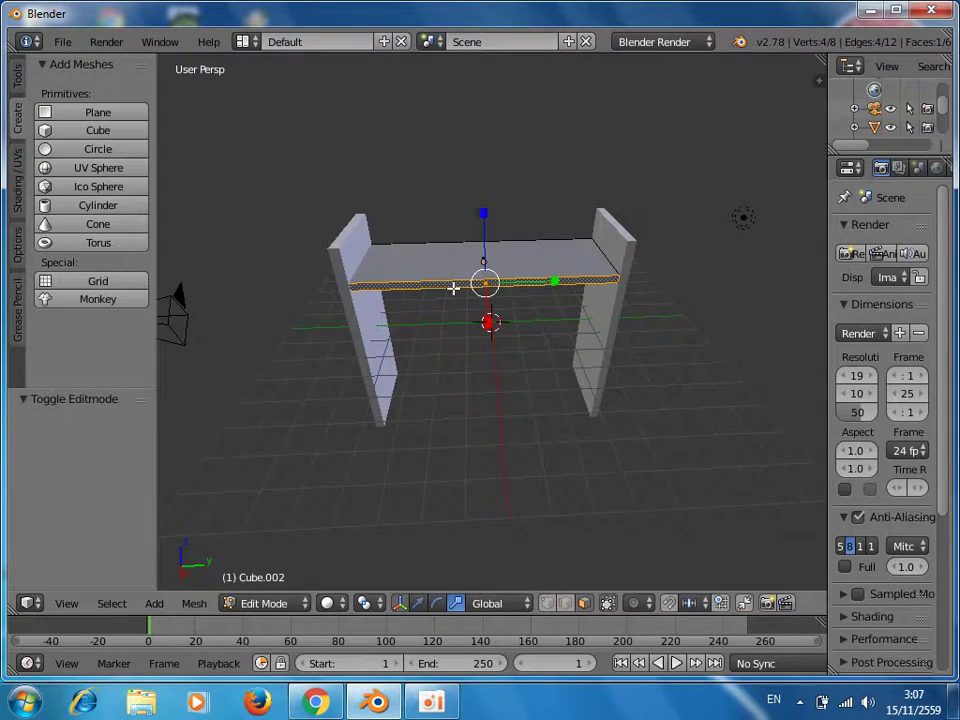
pyautogui.click(452, 286)
pyautogui.press('g')
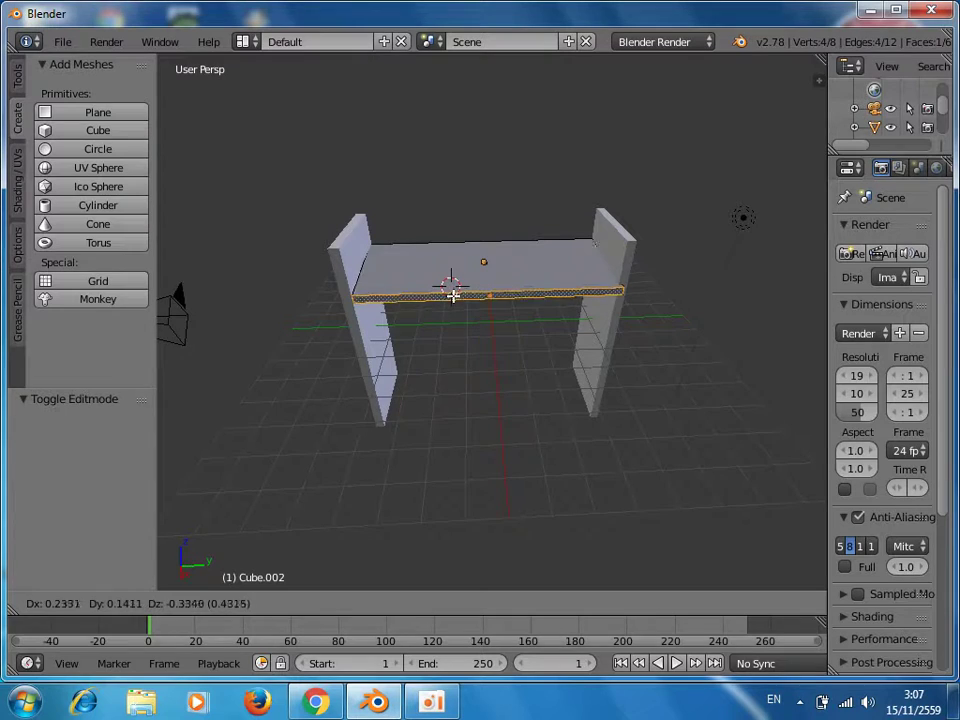
pyautogui.click(453, 297)
pyautogui.click(679, 354)
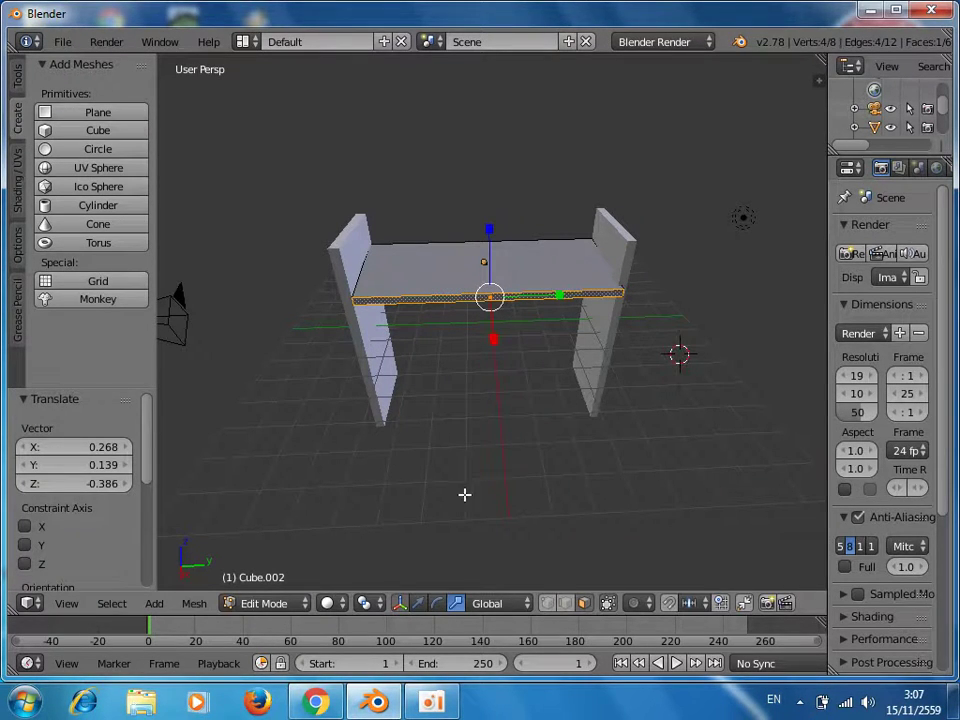
pyautogui.moveTo(568, 431)
pyautogui.mouseDown(button='middle')
pyautogui.moveTo(379, 426)
pyautogui.moveTo(300, 403)
pyautogui.moveTo(276, 381)
pyautogui.moveTo(221, 388)
pyautogui.moveTo(271, 481)
pyautogui.moveTo(339, 525)
pyautogui.moveTo(401, 450)
pyautogui.moveTo(388, 409)
pyautogui.mouseUp(button='middle')
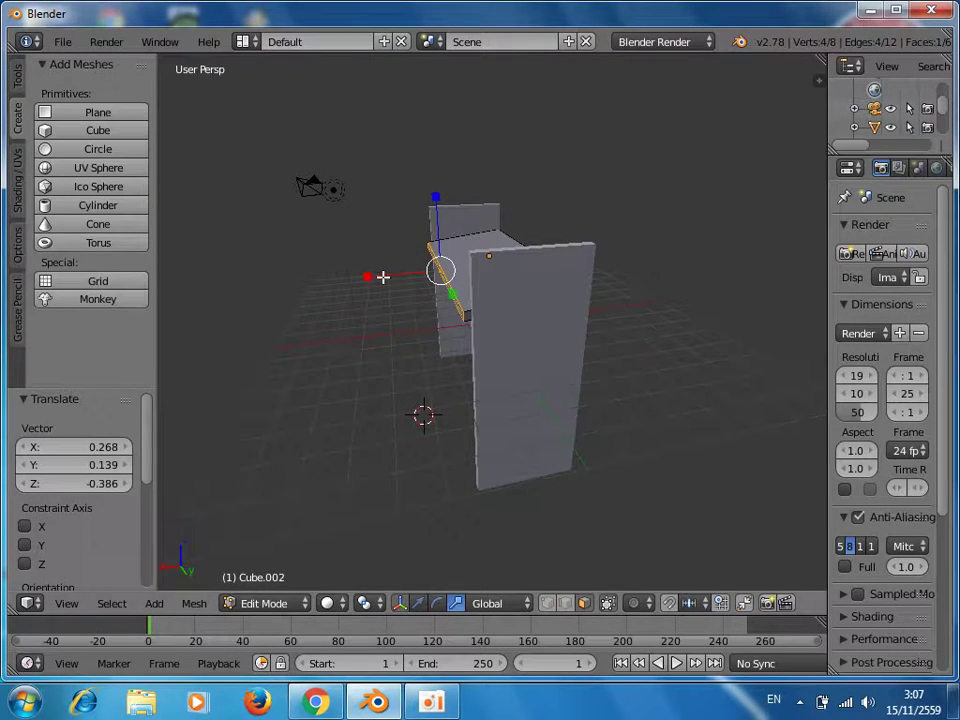
pyautogui.click(310, 607)
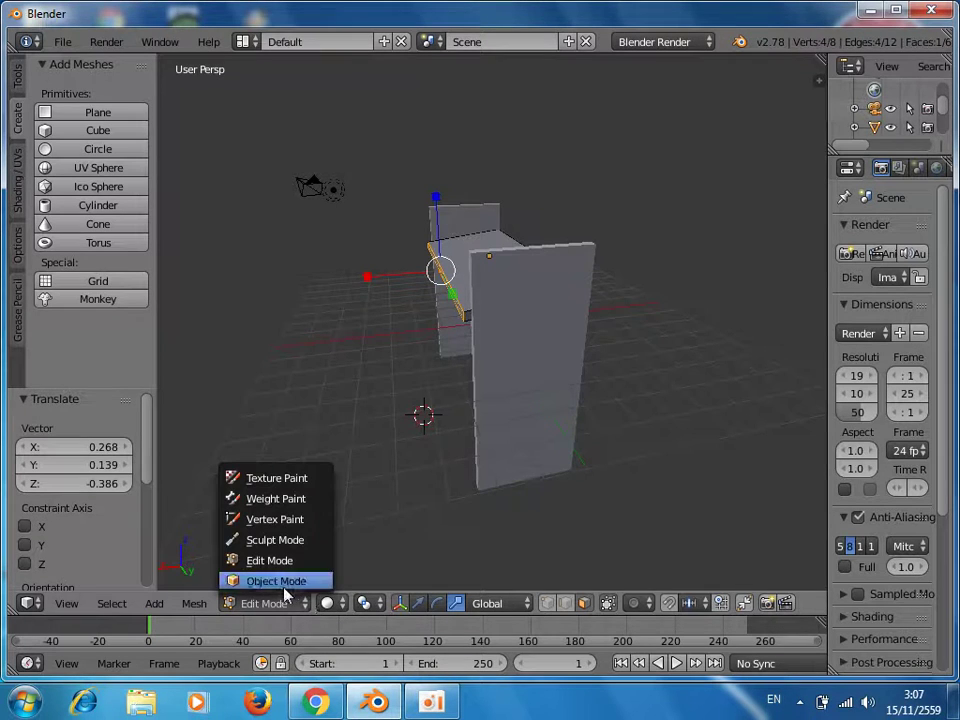
# Back in Object Mode, scale the top board to 0.973 along X.
pyautogui.click(279, 582)
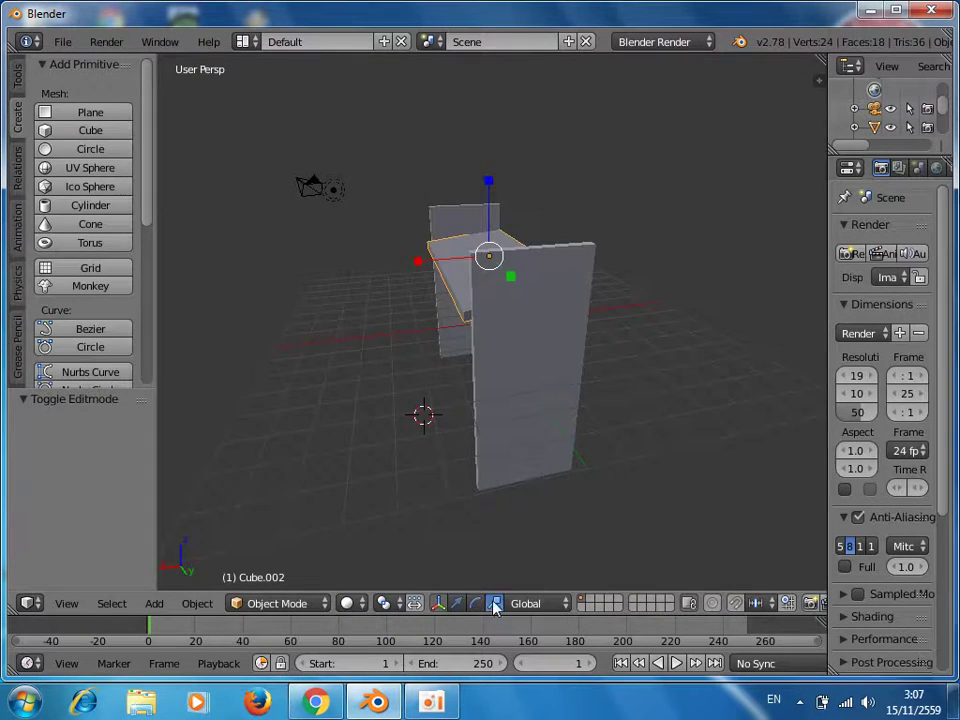
pyautogui.moveTo(634, 358)
pyautogui.mouseDown(button='middle')
pyautogui.moveTo(655, 361)
pyautogui.moveTo(620, 345)
pyautogui.mouseUp(button='middle')
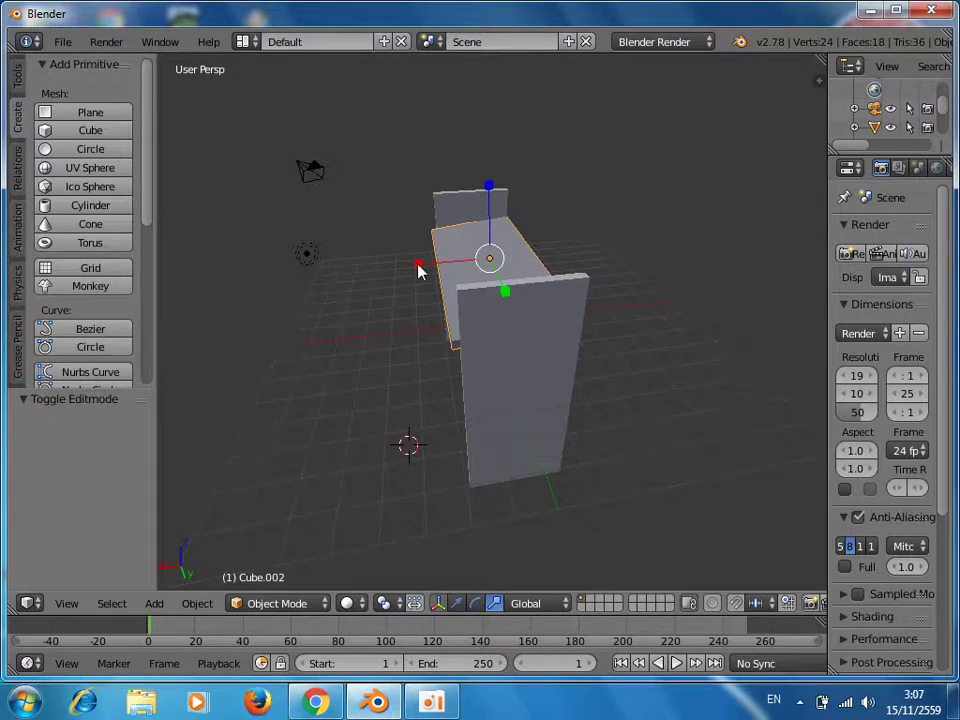
pyautogui.moveTo(418, 265); pyautogui.dragTo(425, 266)
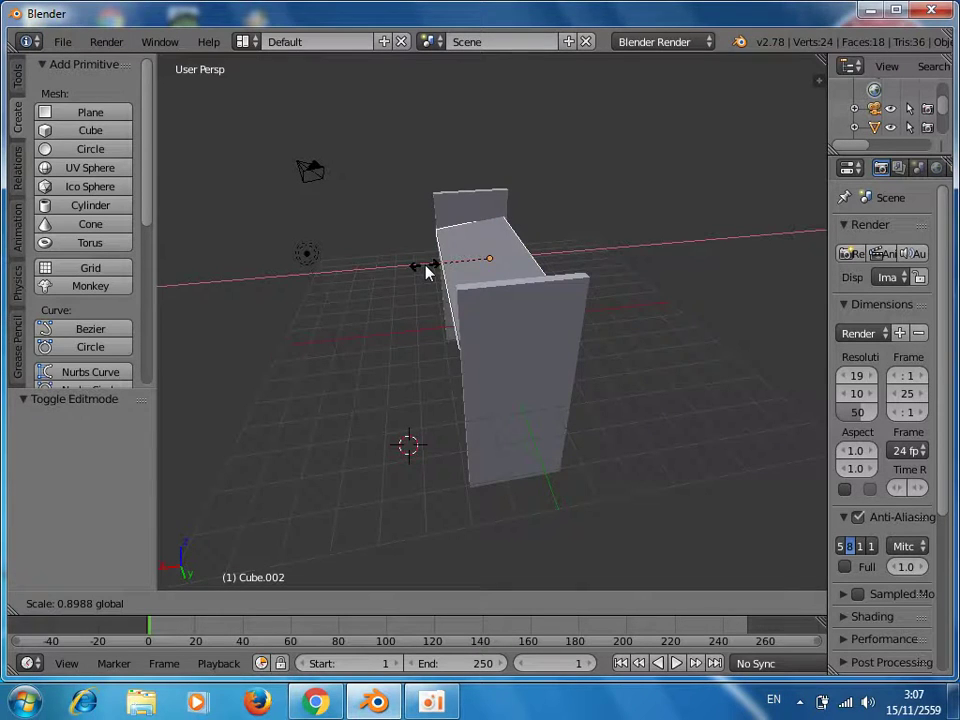
pyautogui.moveTo(425, 270); pyautogui.dragTo(428, 272)
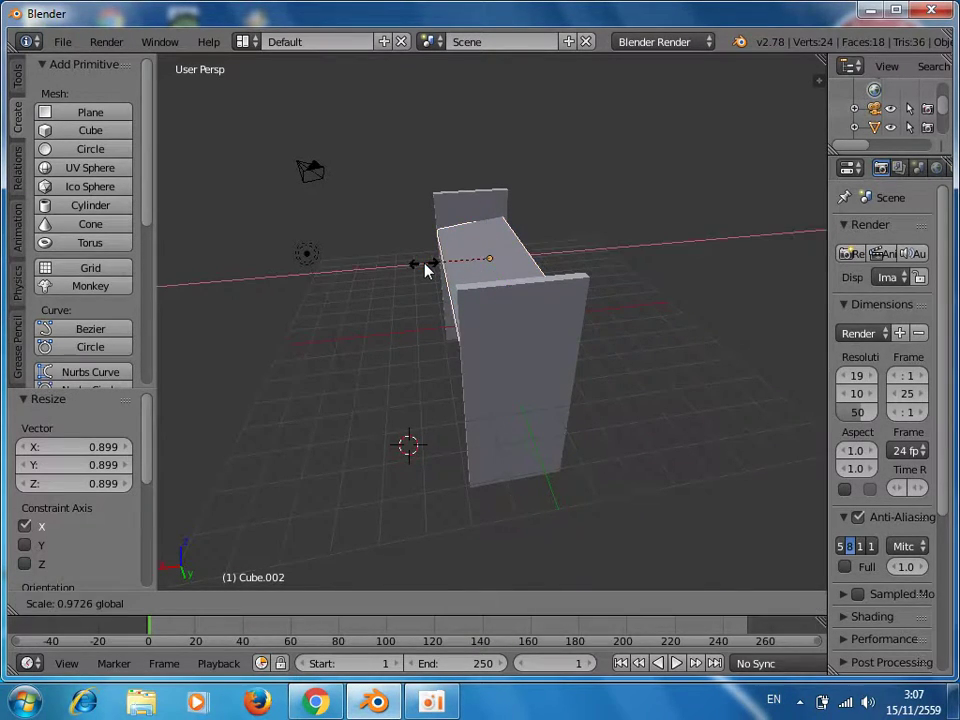
pyautogui.moveTo(428, 279)
pyautogui.mouseDown(button='middle')
pyautogui.moveTo(437, 418)
pyautogui.moveTo(508, 424)
pyautogui.moveTo(567, 300)
pyautogui.moveTo(516, 379)
pyautogui.moveTo(519, 341)
pyautogui.moveTo(362, 336)
pyautogui.mouseUp(button='middle')
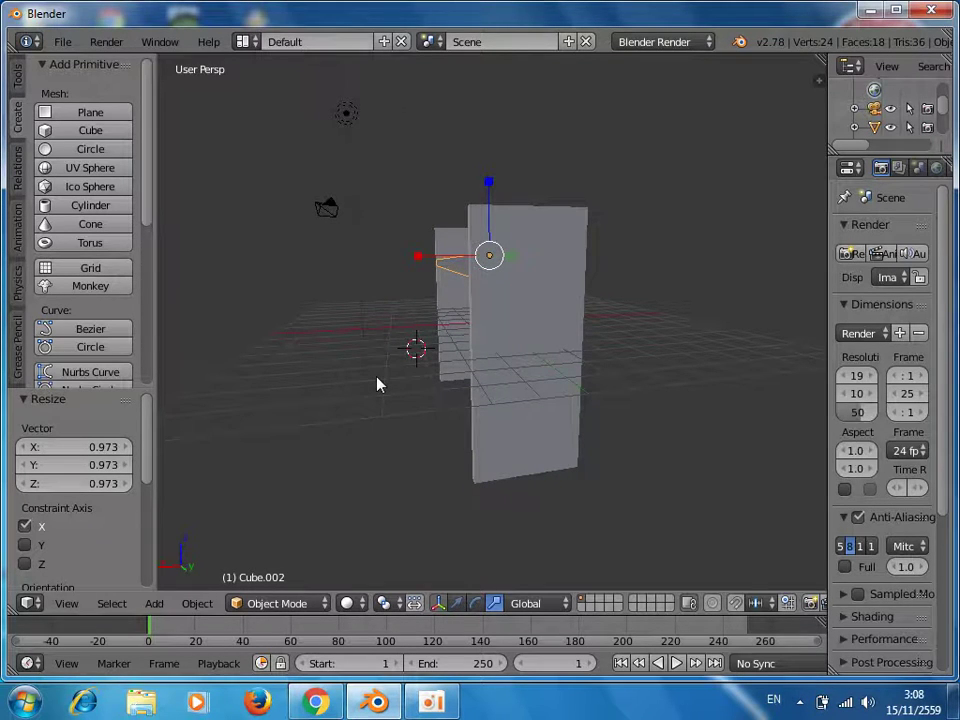
# Switch to wireframe display and orbit to inspect the frame from the front and above.
pyautogui.press('z')
pyautogui.click(612, 414)
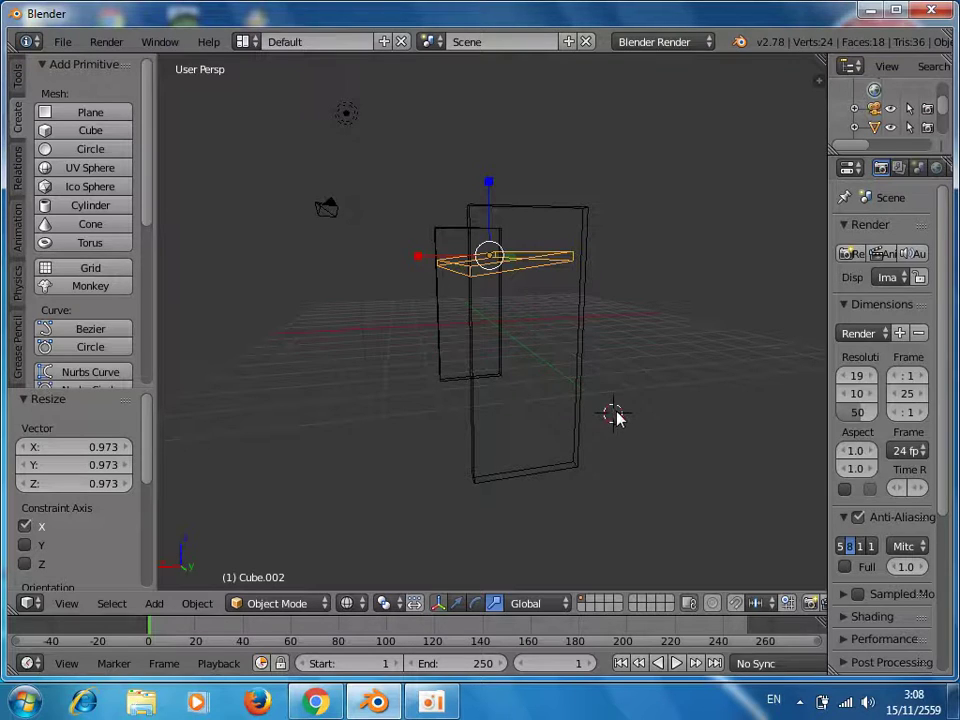
pyautogui.moveTo(621, 422)
pyautogui.mouseDown(button='middle')
pyautogui.moveTo(555, 446)
pyautogui.moveTo(557, 411)
pyautogui.moveTo(608, 420)
pyautogui.mouseUp(button='middle')
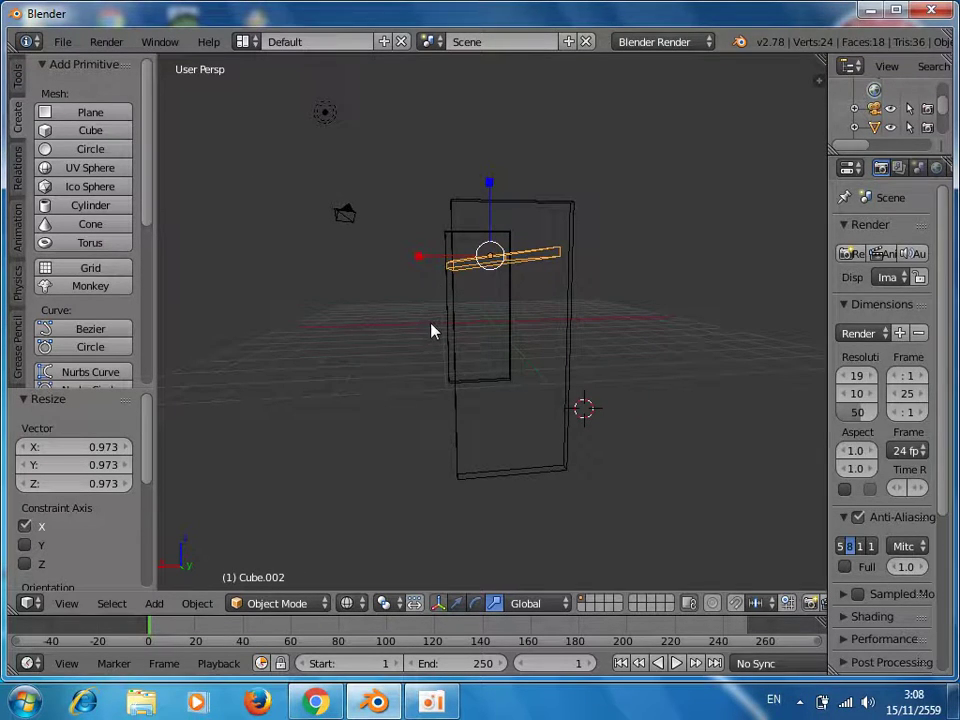
pyautogui.moveTo(395, 490)
pyautogui.mouseDown(button='middle')
pyautogui.moveTo(461, 519)
pyautogui.moveTo(546, 480)
pyautogui.mouseUp(button='middle')
pyautogui.moveTo(429, 455); pyautogui.dragTo(389, 511, button='middle')
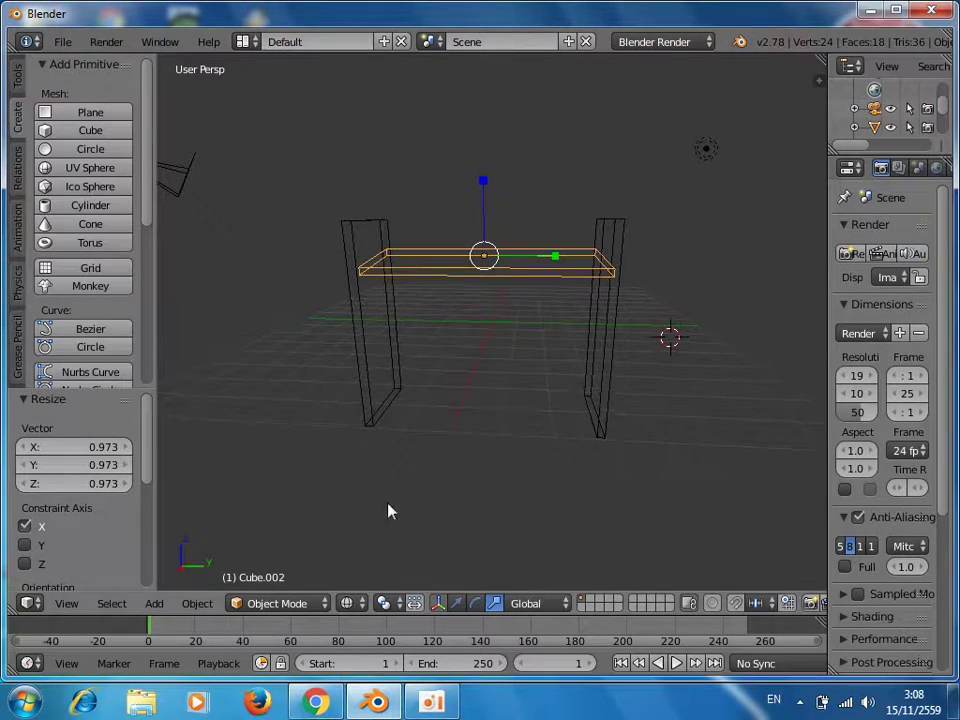
pyautogui.click(326, 603)
# In Edit Mode, lower the board's top face 0.508 along Z to make it a slim shelf.
pyautogui.click(264, 559)
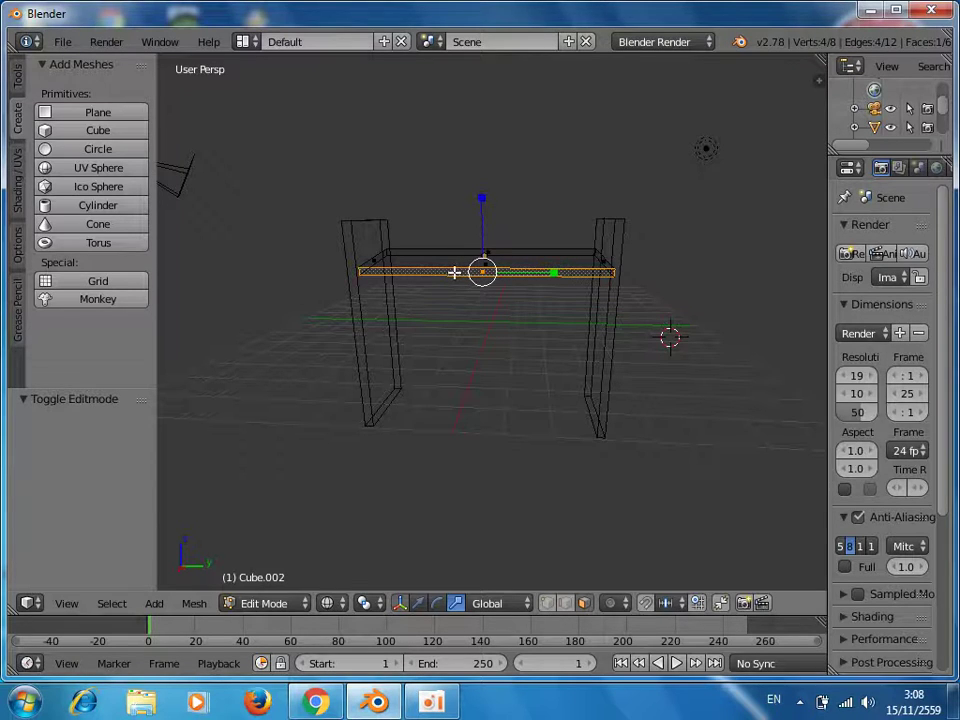
pyautogui.click(455, 270)
pyautogui.press('g')
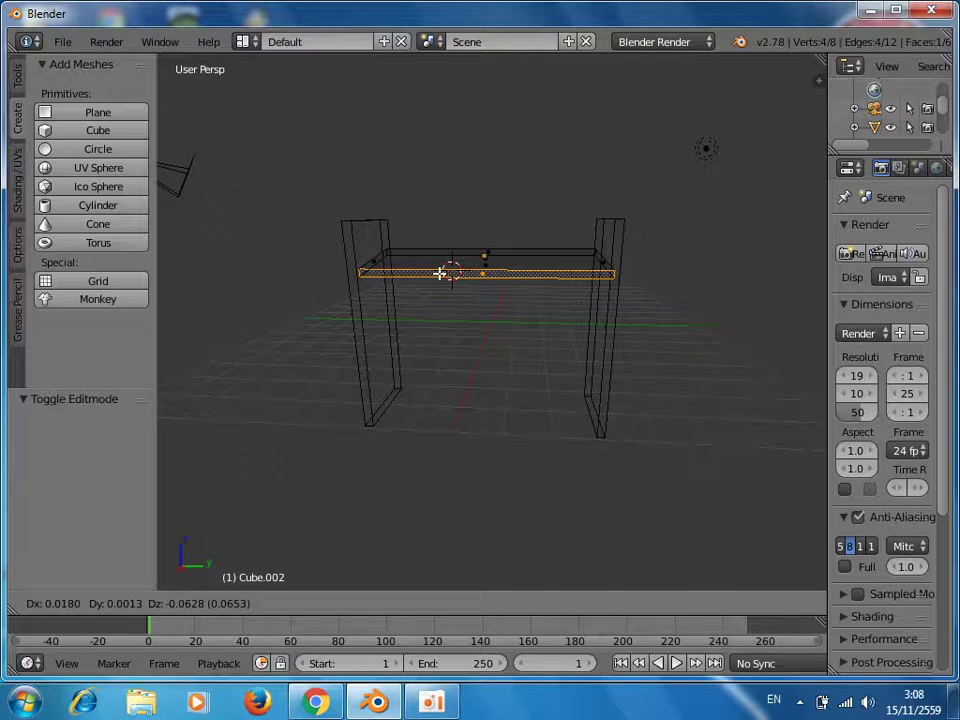
pyautogui.press('z')
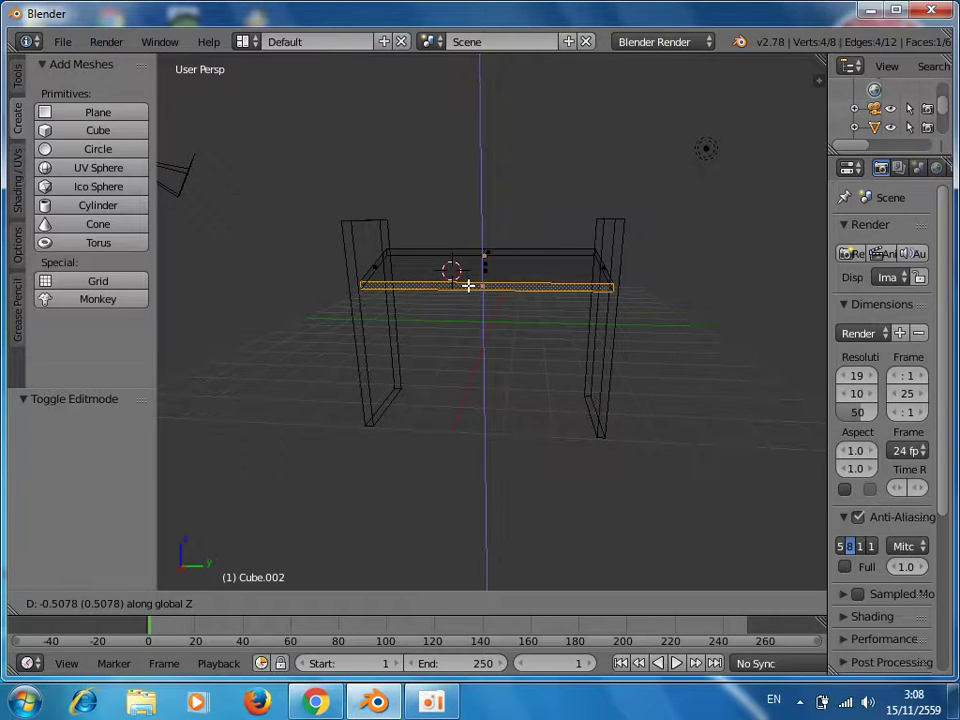
pyautogui.click(472, 286)
pyautogui.moveTo(753, 344)
pyautogui.mouseDown(button='middle')
pyautogui.moveTo(602, 431)
pyautogui.moveTo(555, 431)
pyautogui.moveTo(536, 306)
pyautogui.moveTo(581, 362)
pyautogui.moveTo(756, 306)
pyautogui.mouseUp(button='middle')
pyautogui.moveTo(506, 336); pyautogui.dragTo(547, 373, button='middle')
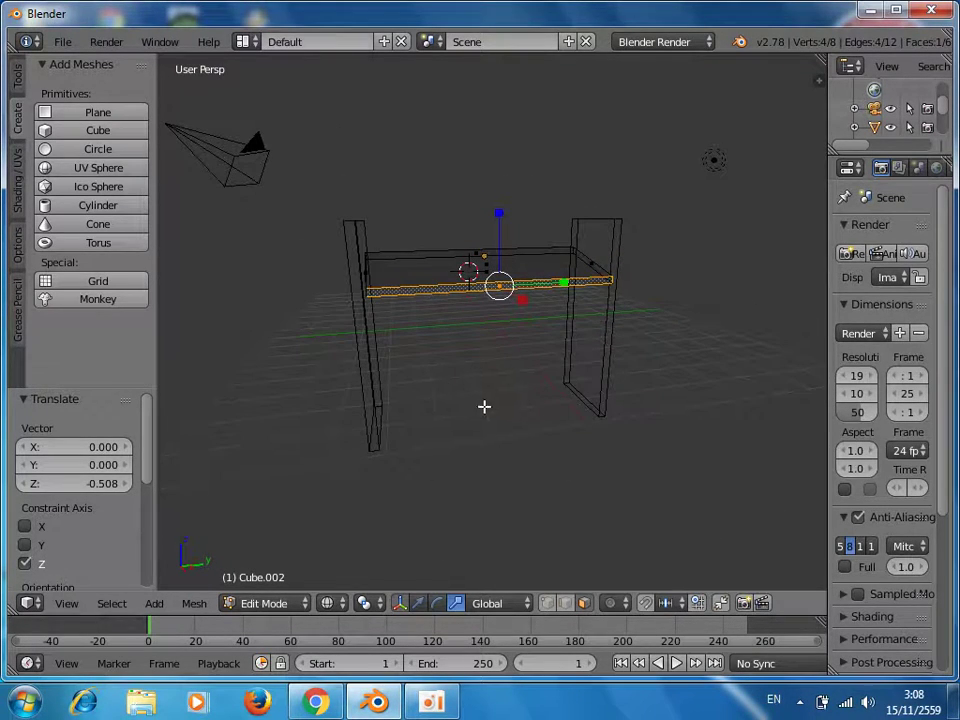
# Return to solid shading and Object Mode, then select only the top board.
pyautogui.press('z')
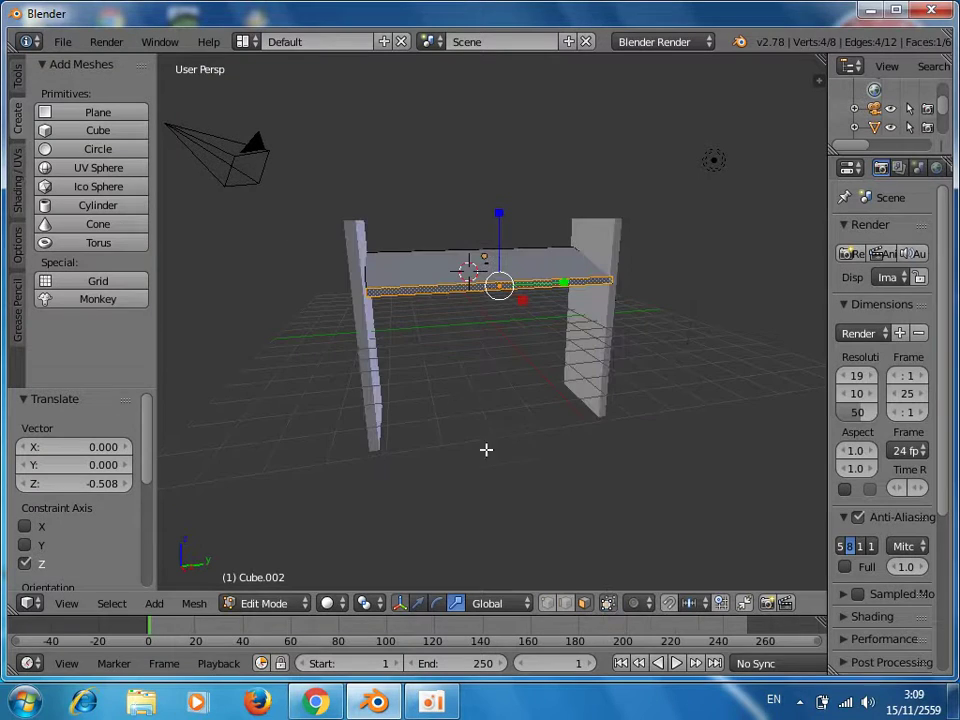
pyautogui.moveTo(534, 436)
pyautogui.mouseDown(button='middle')
pyautogui.moveTo(499, 422)
pyautogui.moveTo(508, 413)
pyautogui.mouseUp(button='middle')
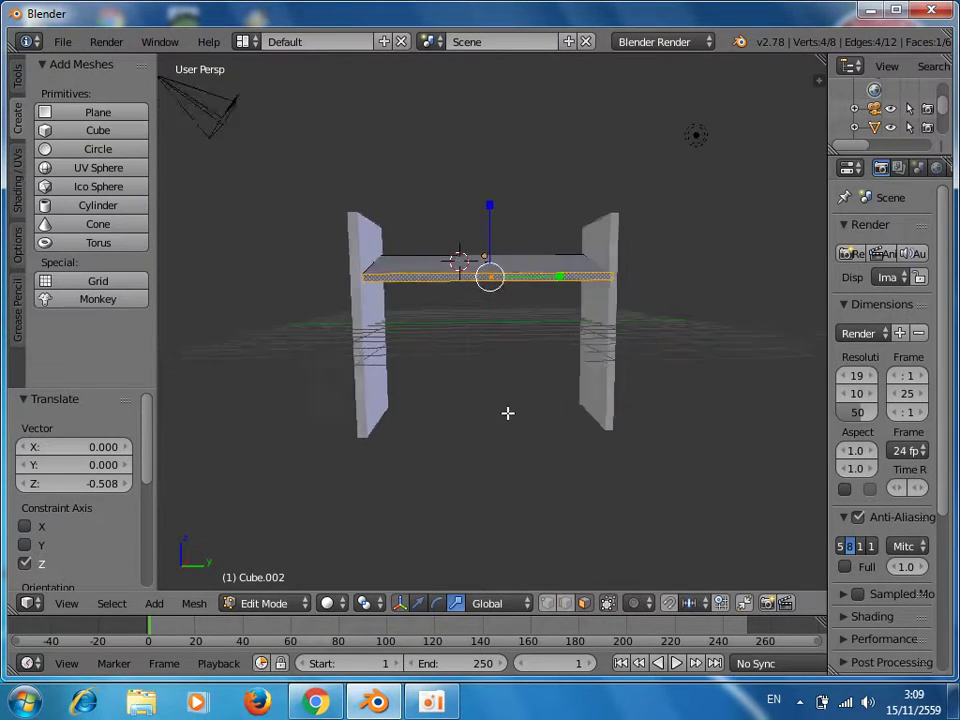
pyautogui.click(304, 603)
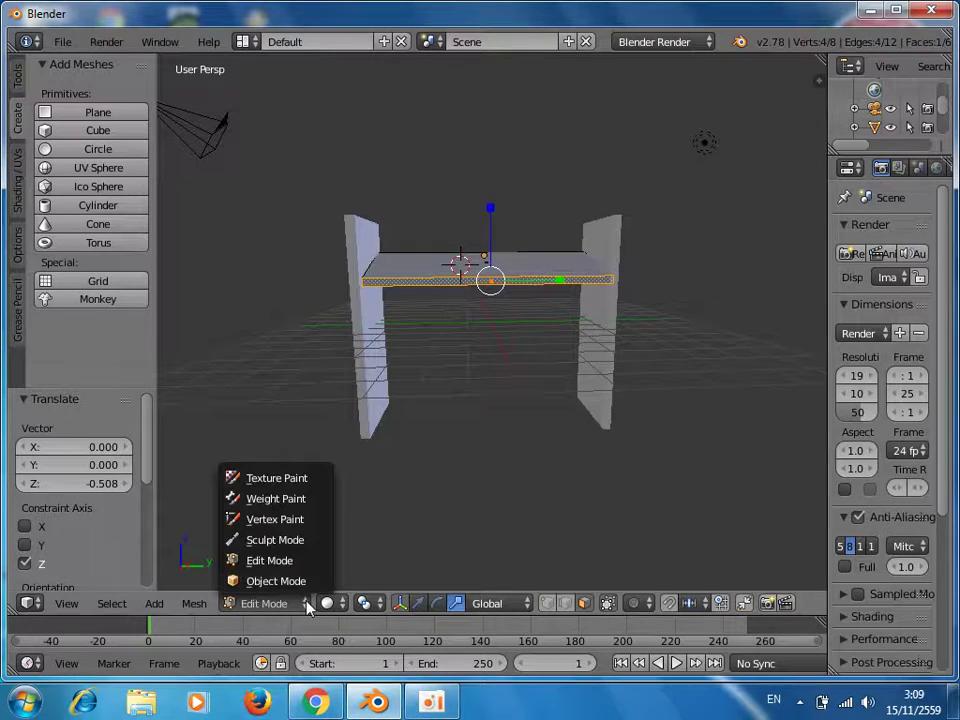
pyautogui.click(256, 582)
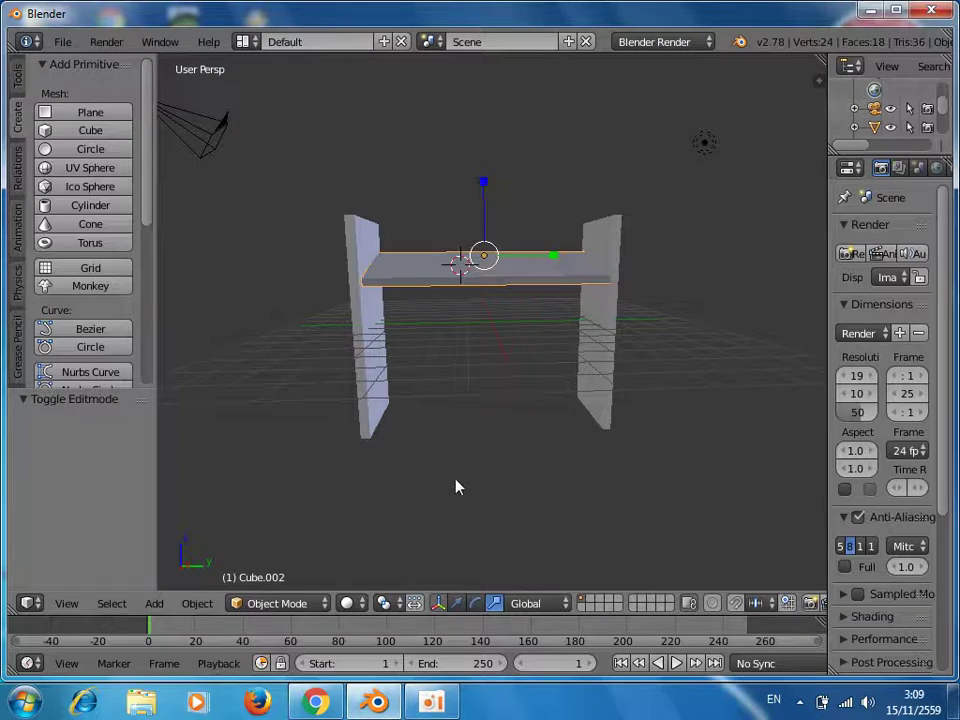
pyautogui.press('a')
pyautogui.rightClick(432, 287)
# Duplicate the top board twice, dropping each copy lower along Z as two shelves.
pyautogui.hotkey('shift', 'd')
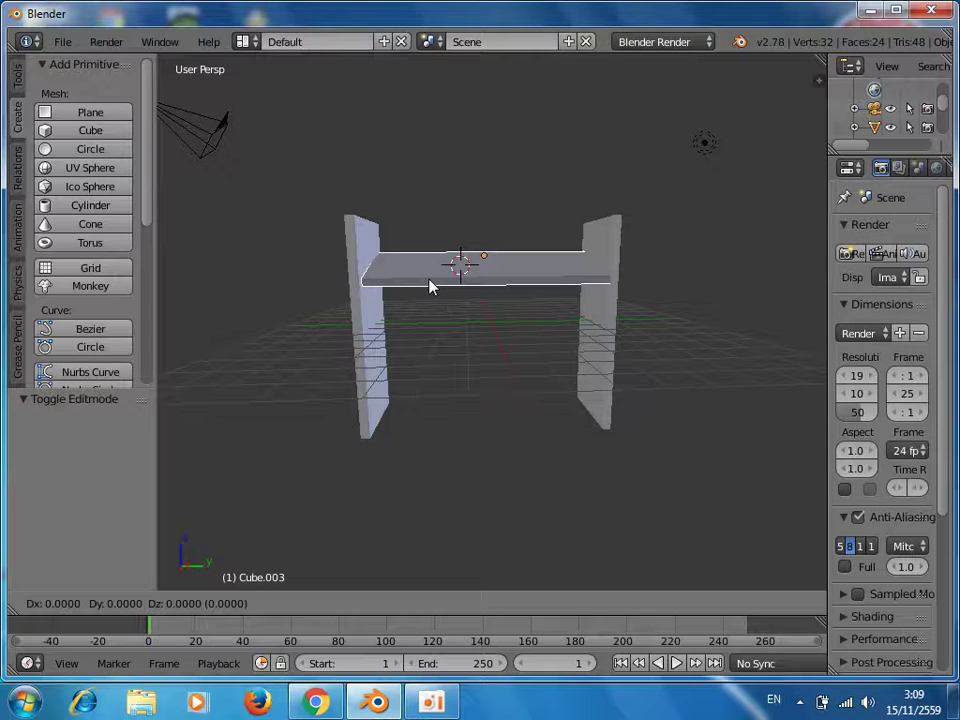
pyautogui.press('z')
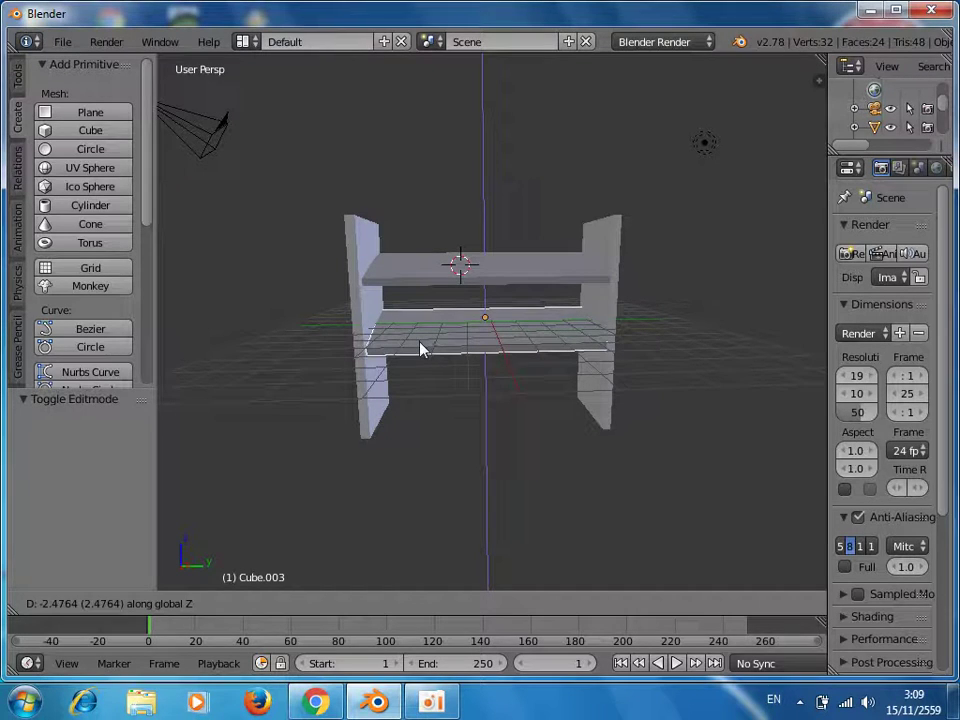
pyautogui.click(420, 352)
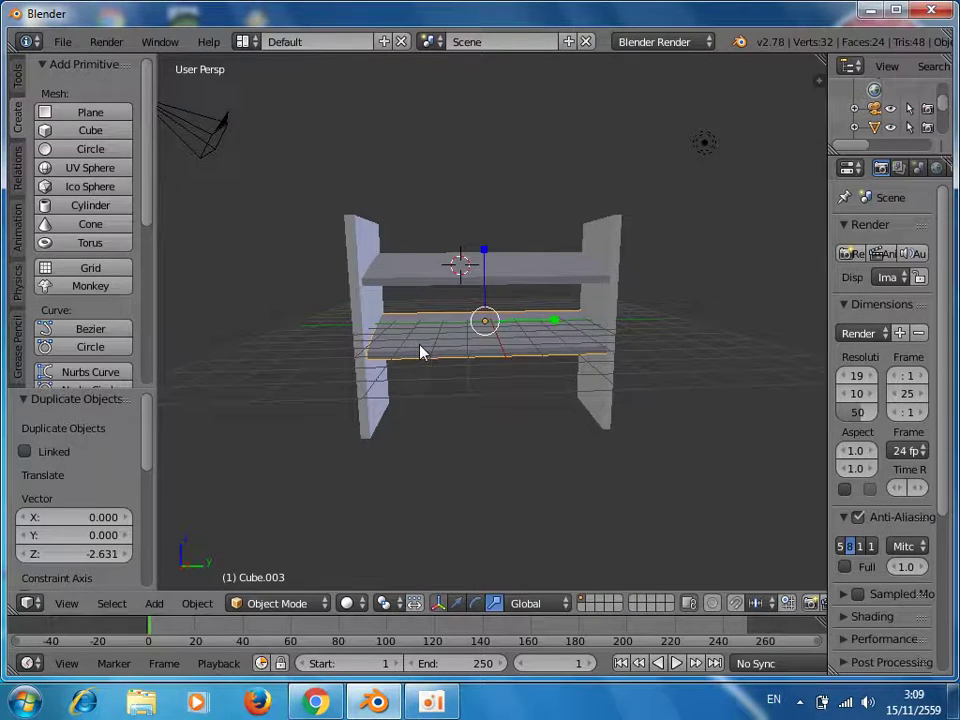
pyautogui.hotkey('shift', 'd')
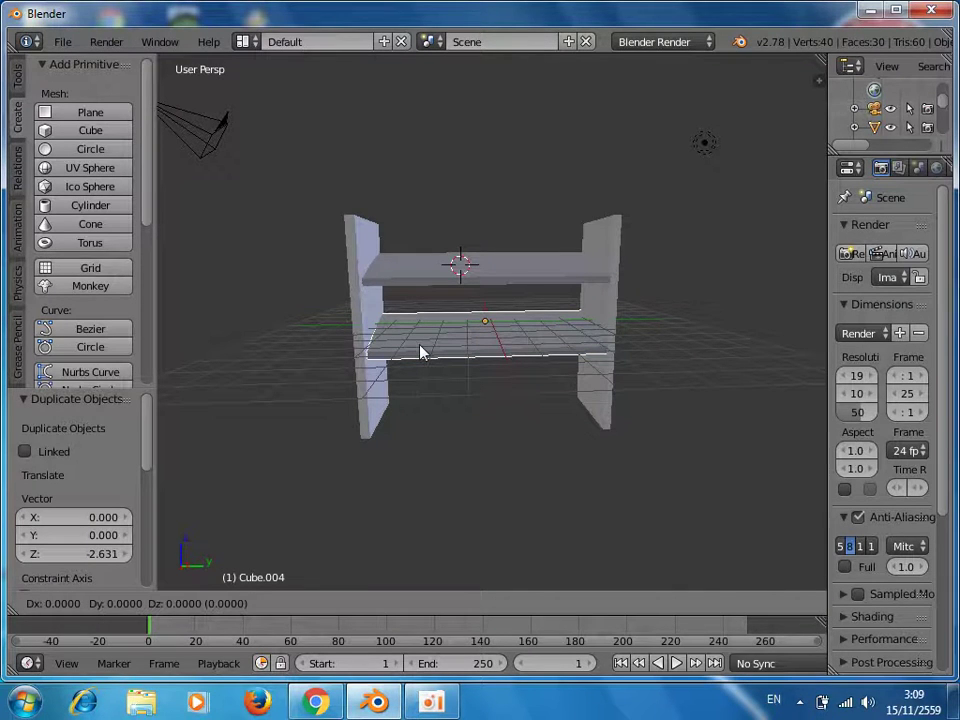
pyautogui.press('z')
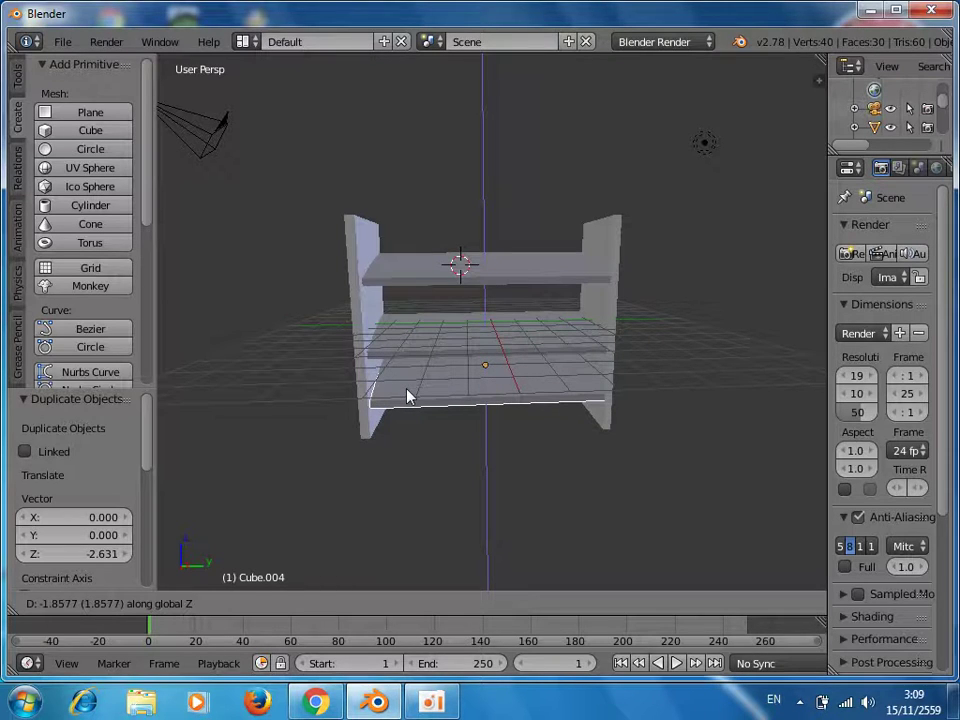
pyautogui.click(407, 394)
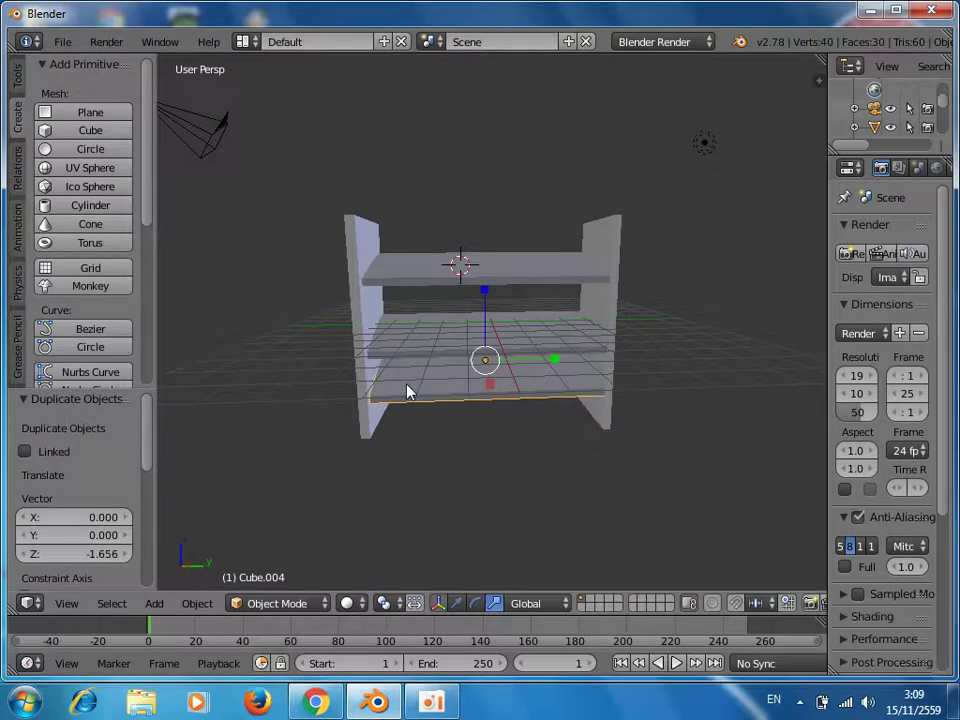
# Raise the middle shelf, Cube.003, by 0.733 along Z.
pyautogui.rightClick(452, 346)
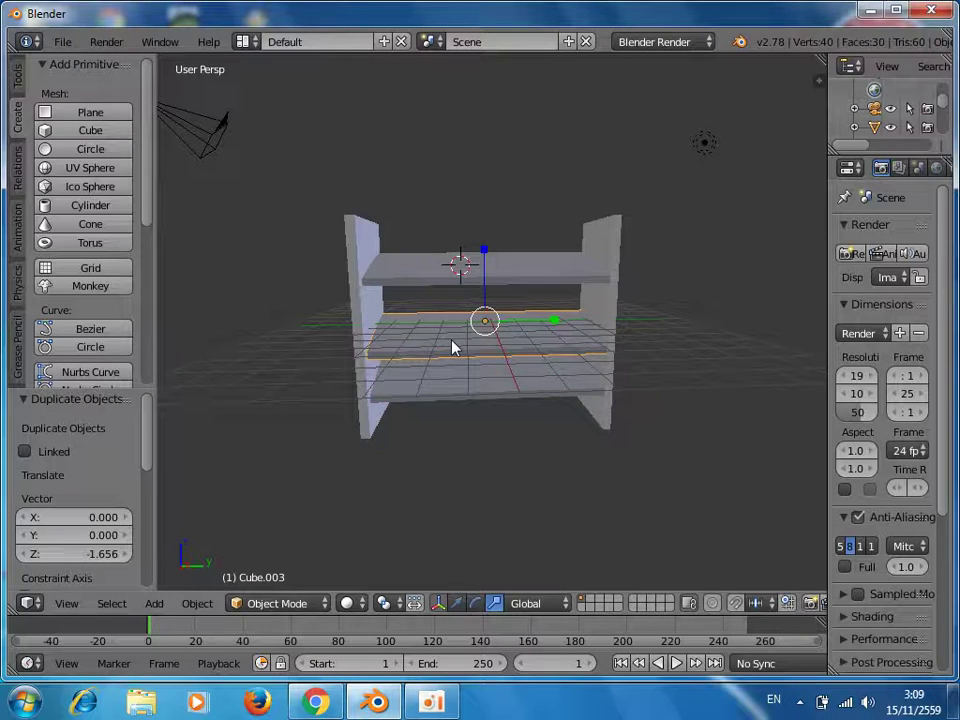
pyautogui.press('g')
pyautogui.press('z')
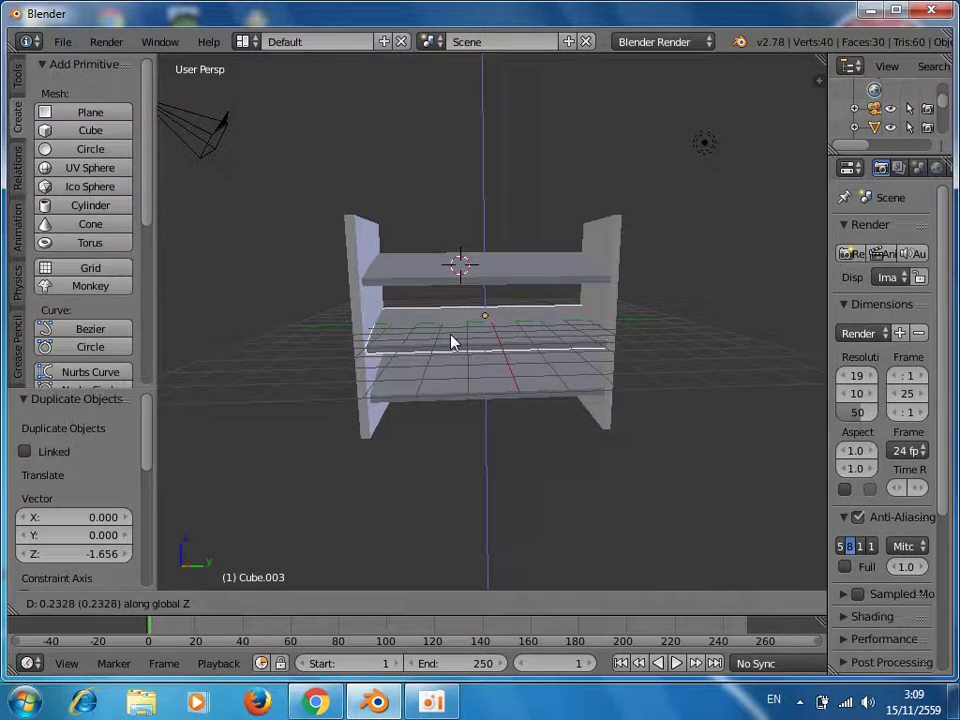
pyautogui.click(449, 330)
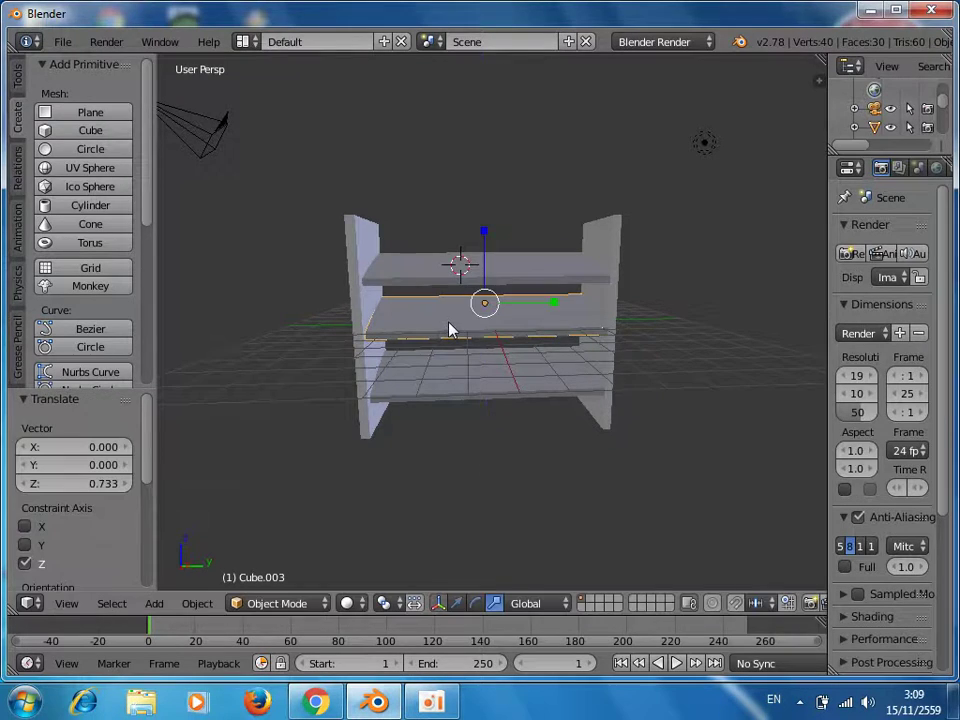
# In wireframe view, lower the middle shelf by 0.315 along Z.
pyautogui.moveTo(711, 328)
pyautogui.mouseDown(button='middle')
pyautogui.moveTo(686, 379)
pyautogui.moveTo(574, 317)
pyautogui.moveTo(557, 341)
pyautogui.mouseUp(button='middle')
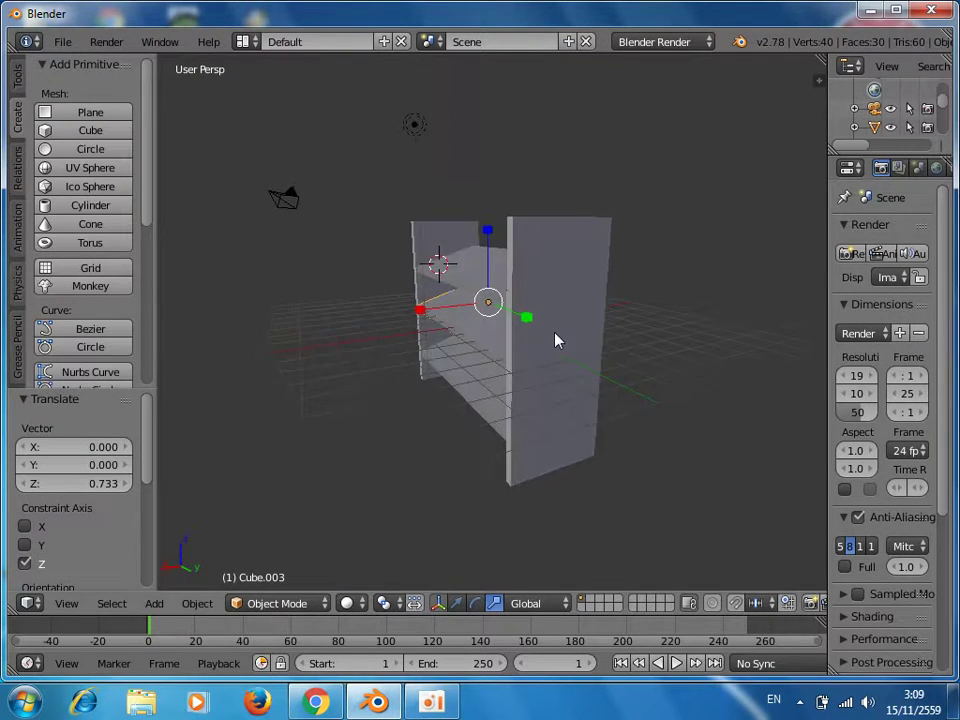
pyautogui.press('z')
pyautogui.moveTo(641, 392)
pyautogui.mouseDown(button='middle')
pyautogui.moveTo(596, 418)
pyautogui.moveTo(585, 339)
pyautogui.moveTo(589, 386)
pyautogui.moveTo(588, 353)
pyautogui.mouseUp(button='middle')
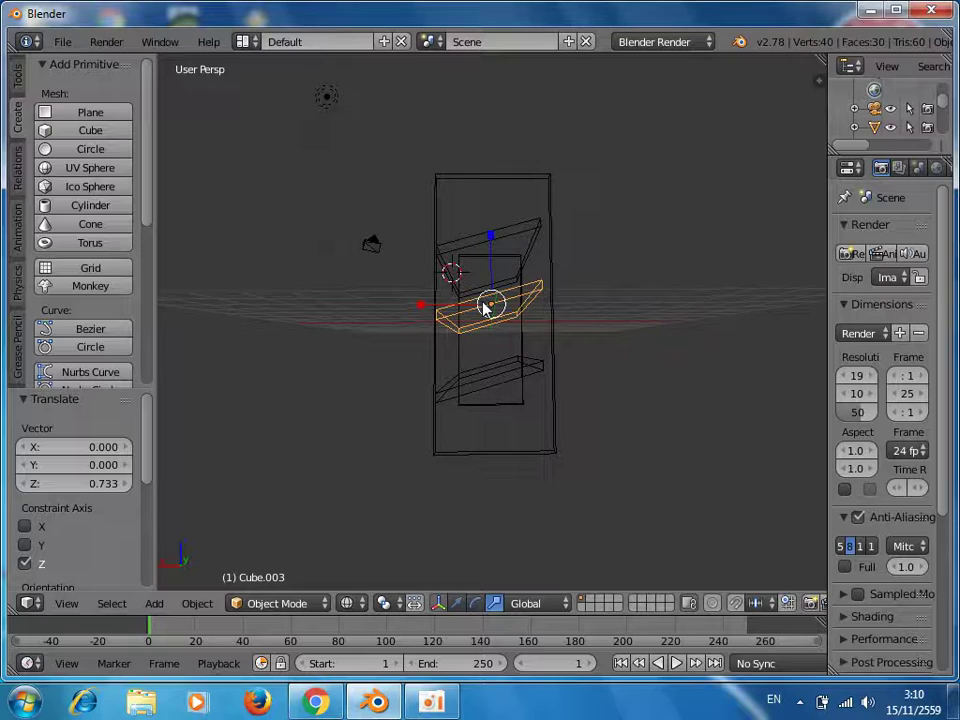
pyautogui.press('g')
pyautogui.press('z')
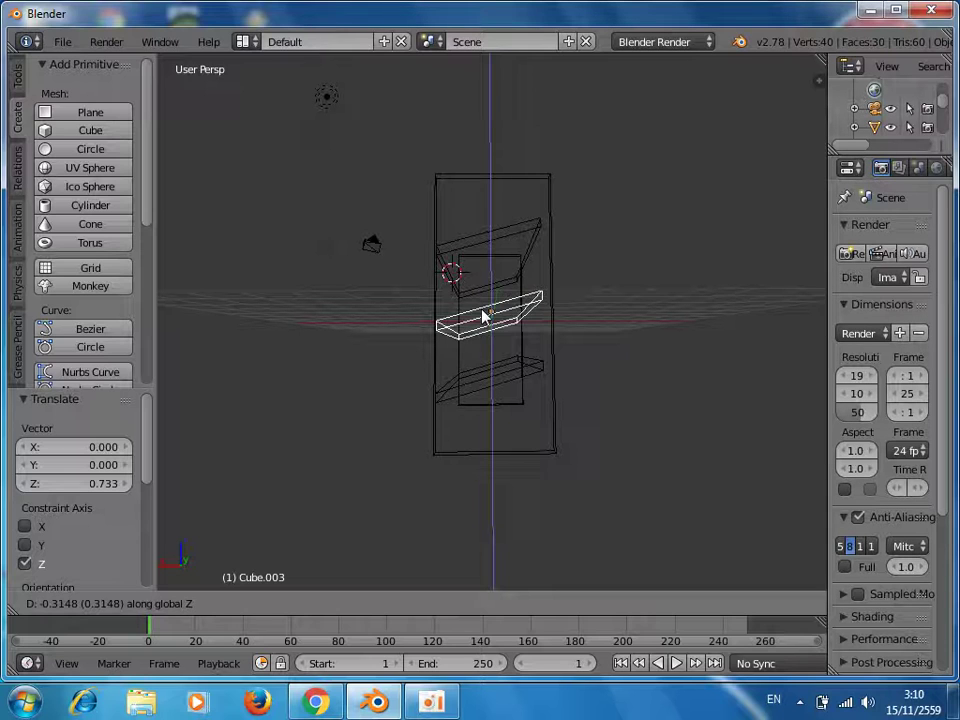
pyautogui.click(483, 316)
# Return to solid shading and select the top shelf board.
pyautogui.moveTo(482, 422)
pyautogui.mouseDown(button='middle')
pyautogui.moveTo(349, 439)
pyautogui.moveTo(583, 439)
pyautogui.moveTo(563, 452)
pyautogui.mouseUp(button='middle')
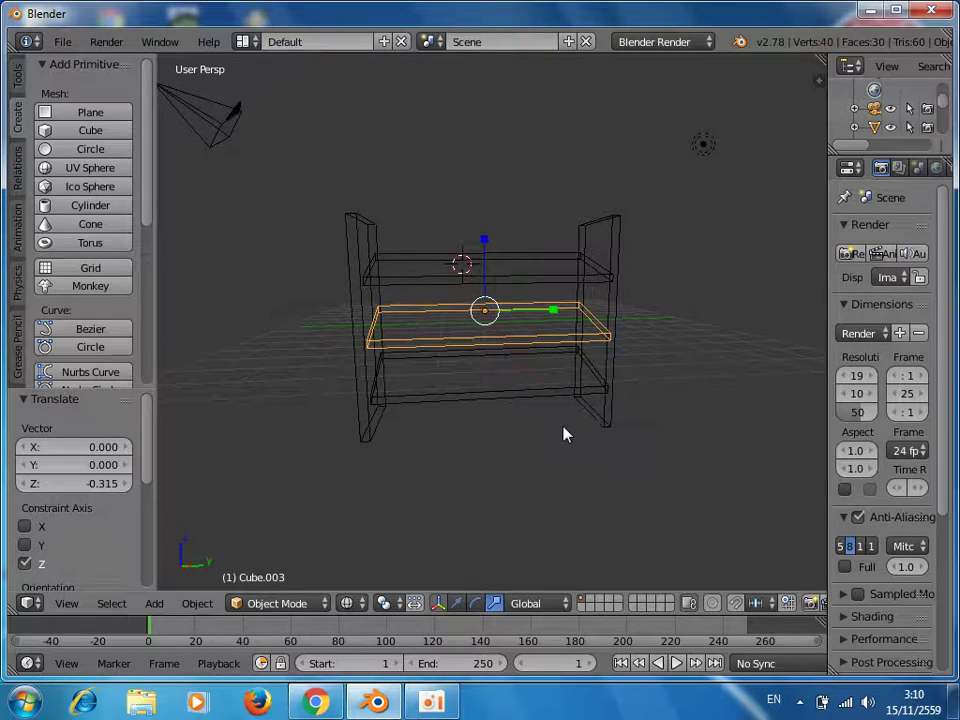
pyautogui.moveTo(587, 422)
pyautogui.mouseDown(button='middle')
pyautogui.moveTo(566, 444)
pyautogui.moveTo(573, 437)
pyautogui.moveTo(549, 422)
pyautogui.moveTo(568, 443)
pyautogui.moveTo(555, 446)
pyautogui.moveTo(570, 495)
pyautogui.moveTo(420, 497)
pyautogui.moveTo(560, 320)
pyautogui.moveTo(551, 476)
pyautogui.moveTo(707, 360)
pyautogui.moveTo(430, 443)
pyautogui.moveTo(469, 390)
pyautogui.mouseUp(button='middle')
pyautogui.press('z')
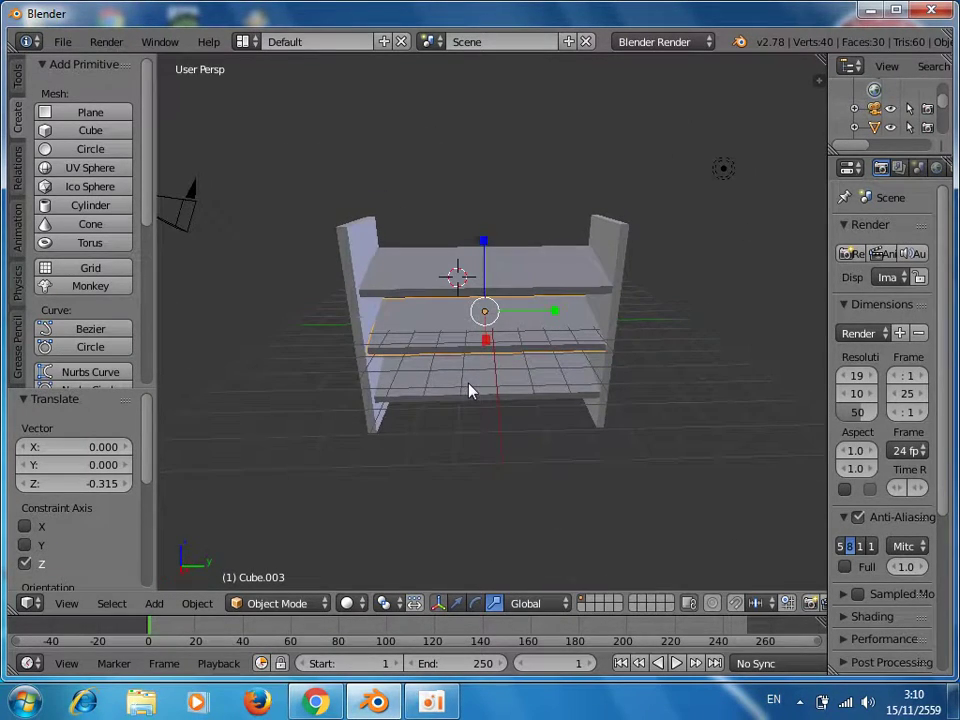
pyautogui.rightClick(437, 272)
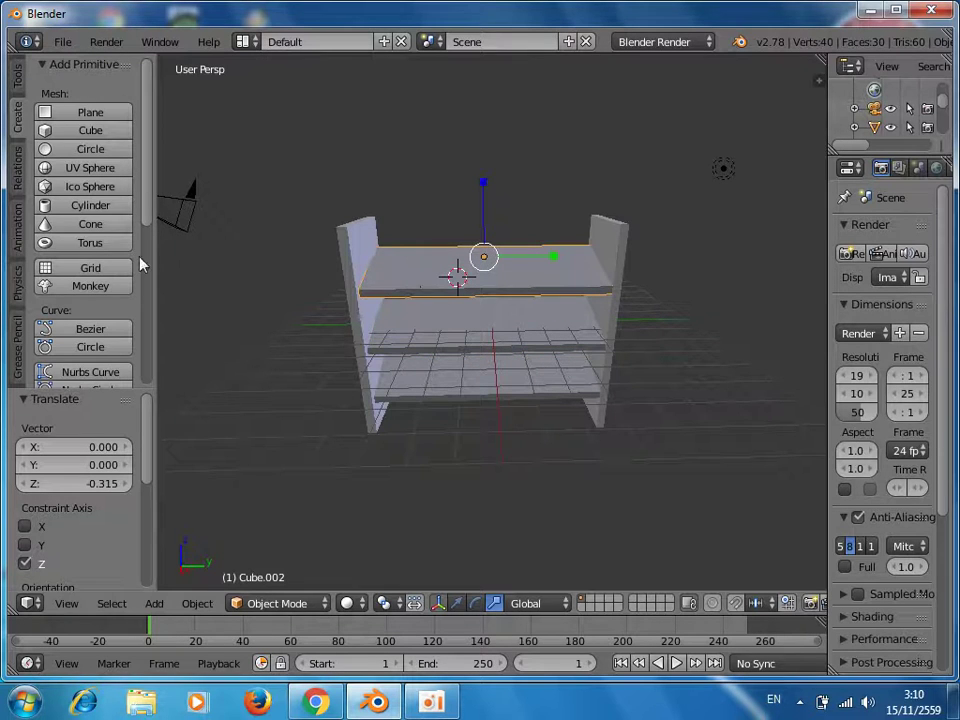
# Add a new cube, stretch it lengthwise to about 3.8, then position and widen it along Y.
pyautogui.click(88, 131)
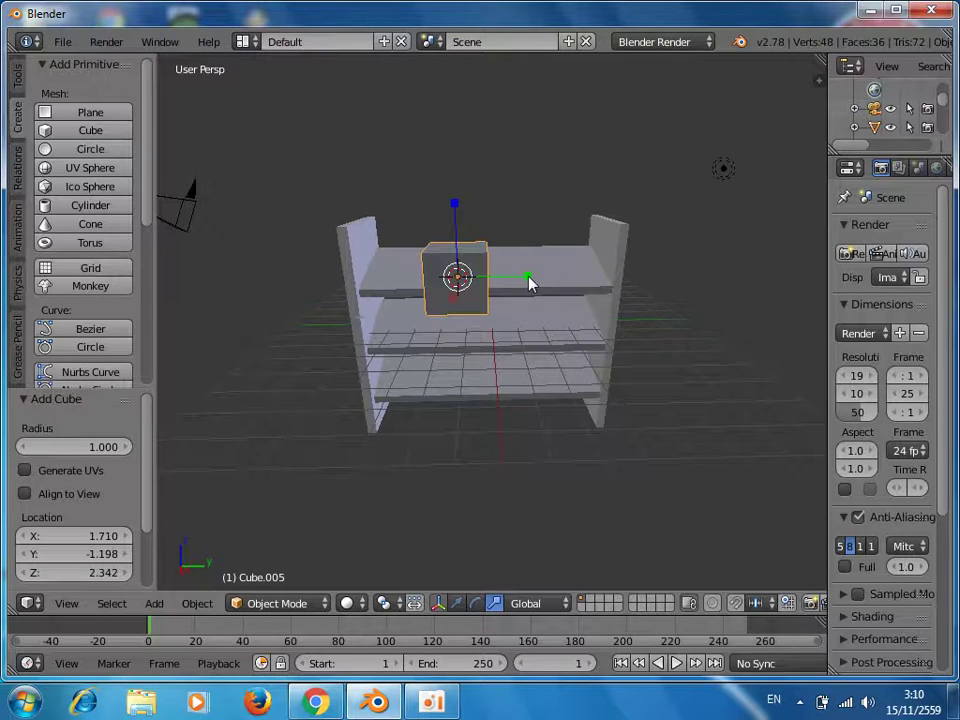
pyautogui.moveTo(528, 279); pyautogui.dragTo(715, 280)
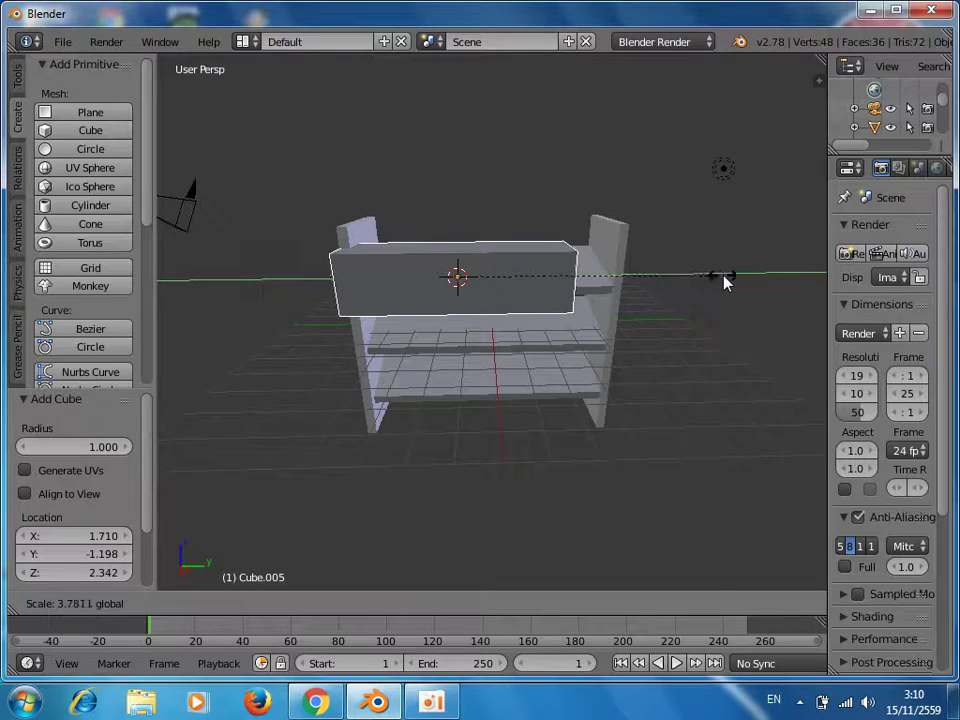
pyautogui.moveTo(715, 280); pyautogui.dragTo(724, 279)
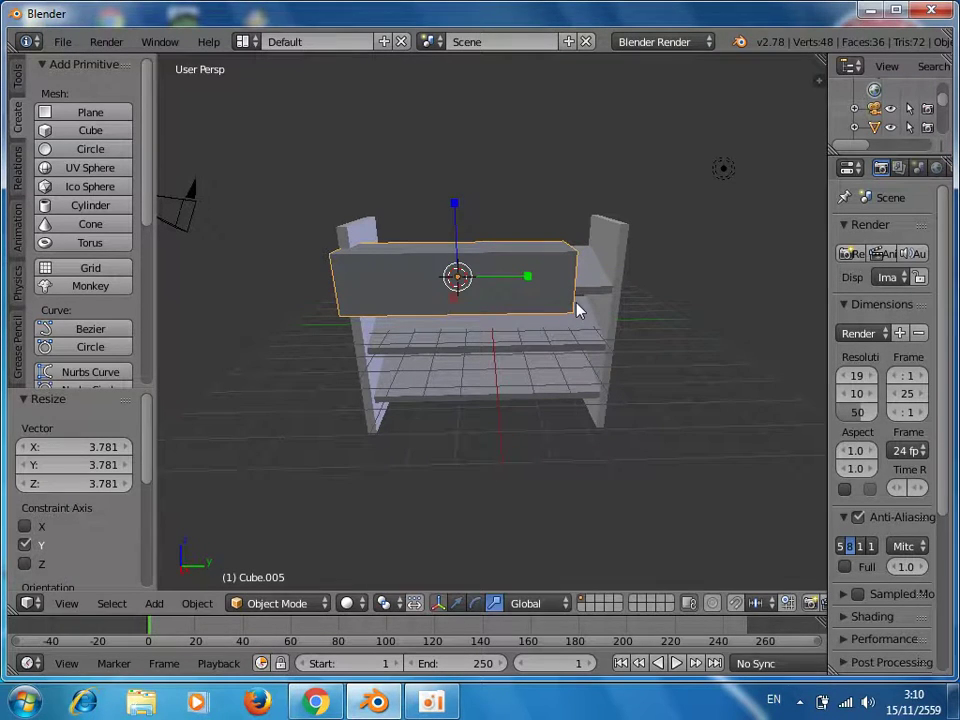
pyautogui.press('g')
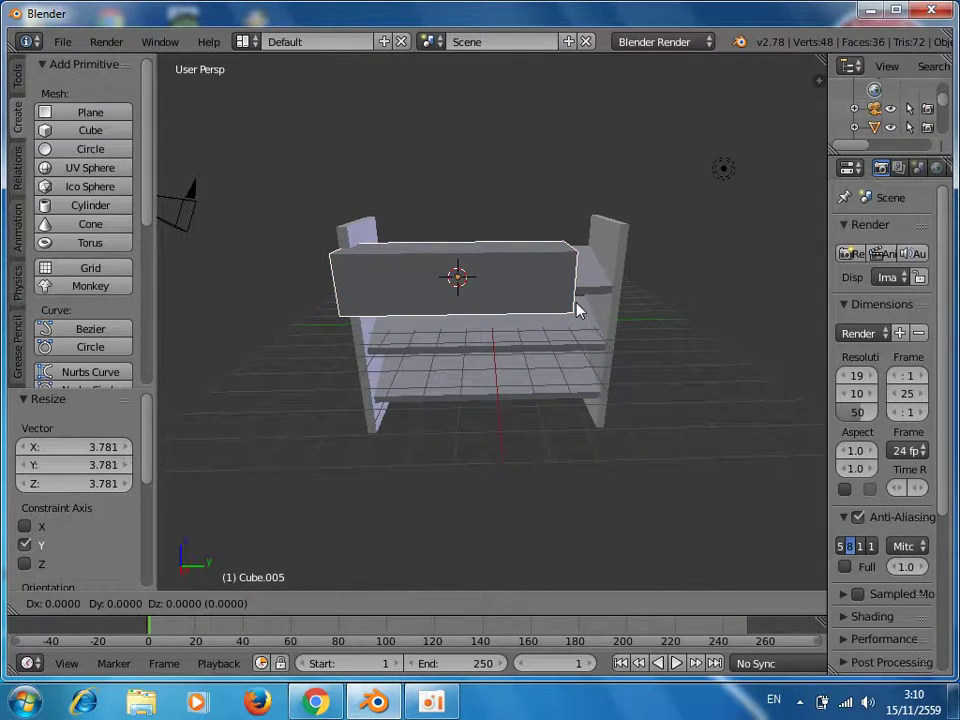
pyautogui.press('y')
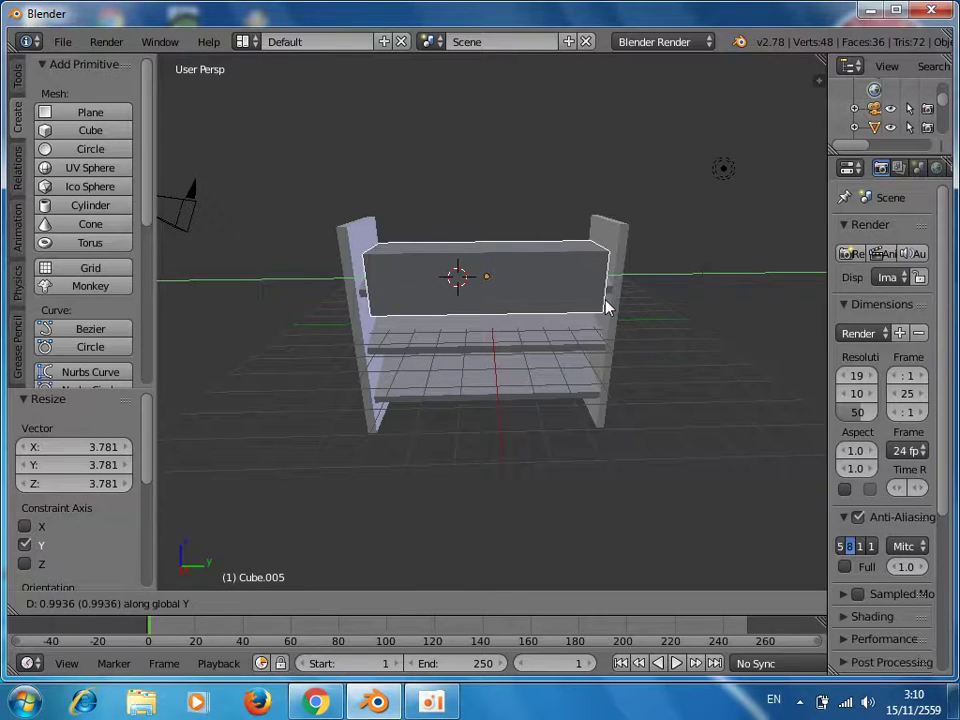
pyautogui.click(605, 308)
pyautogui.press('s')
pyautogui.press('y')
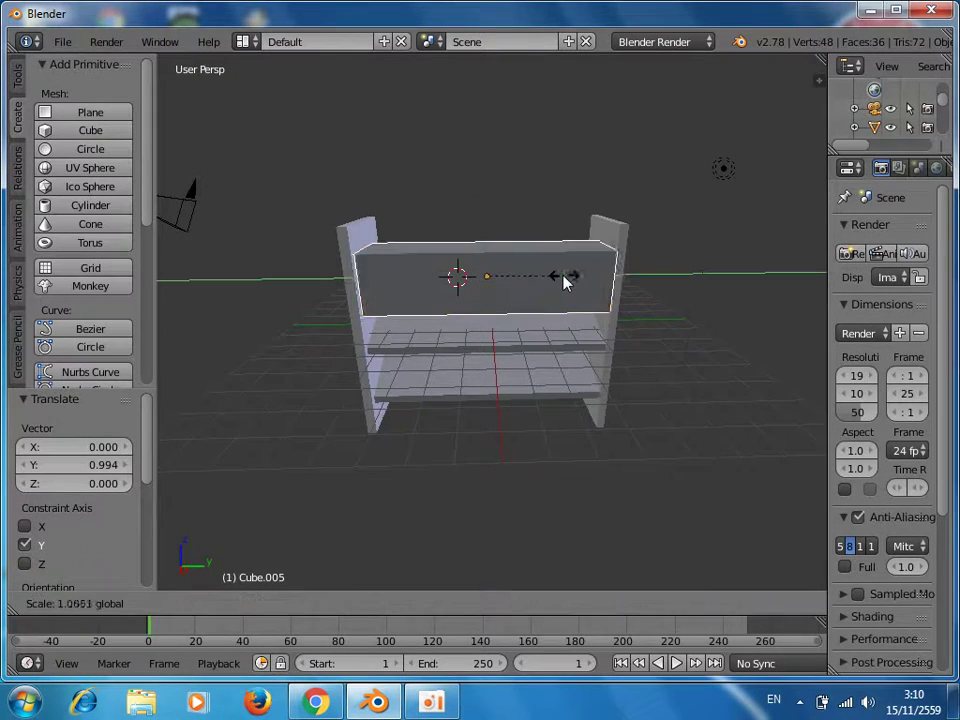
pyautogui.click(584, 280)
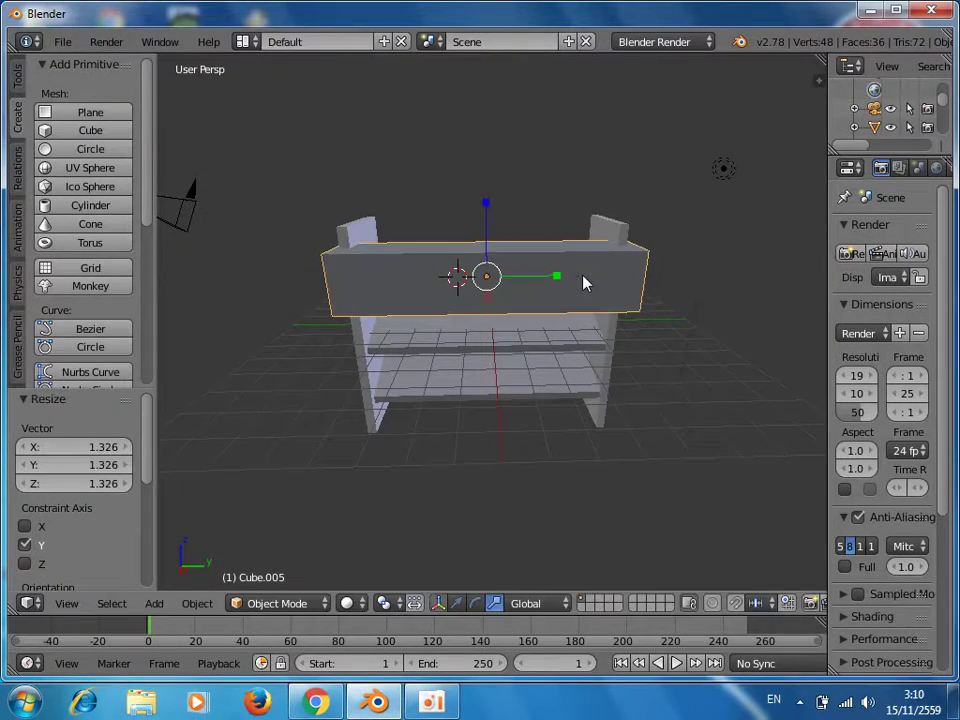
# Shorten the block to 0.922 along Y and shift it -0.028 along Y.
pyautogui.moveTo(735, 322)
pyautogui.mouseDown(button='middle')
pyautogui.moveTo(724, 328)
pyautogui.moveTo(718, 381)
pyautogui.moveTo(683, 391)
pyautogui.moveTo(660, 377)
pyautogui.moveTo(677, 375)
pyautogui.moveTo(721, 428)
pyautogui.moveTo(711, 364)
pyautogui.mouseUp(button='middle')
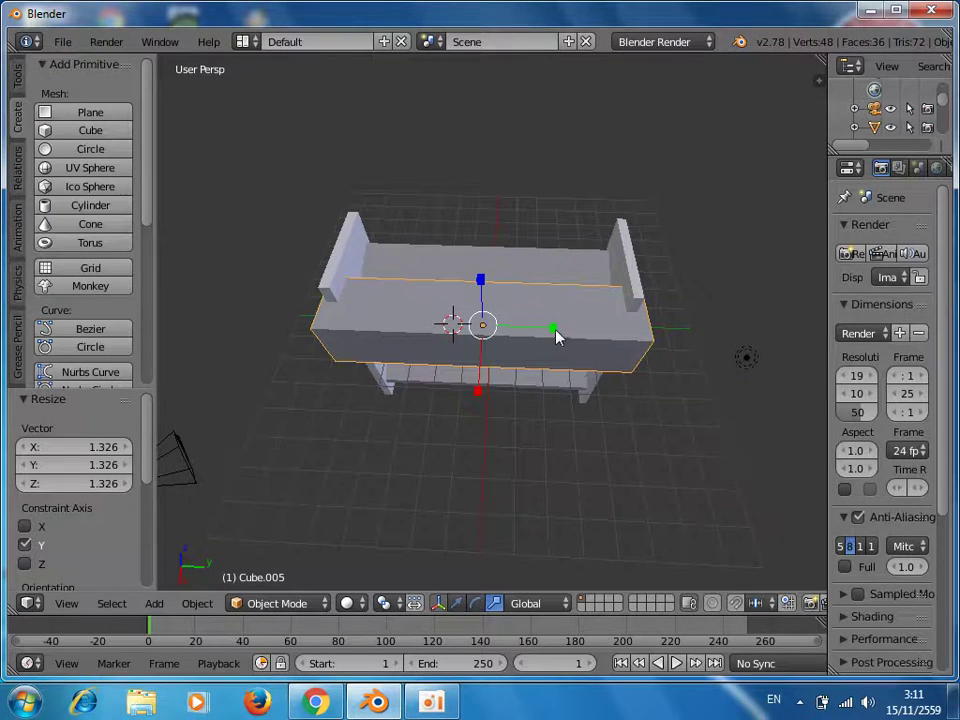
pyautogui.moveTo(557, 334); pyautogui.dragTo(550, 333)
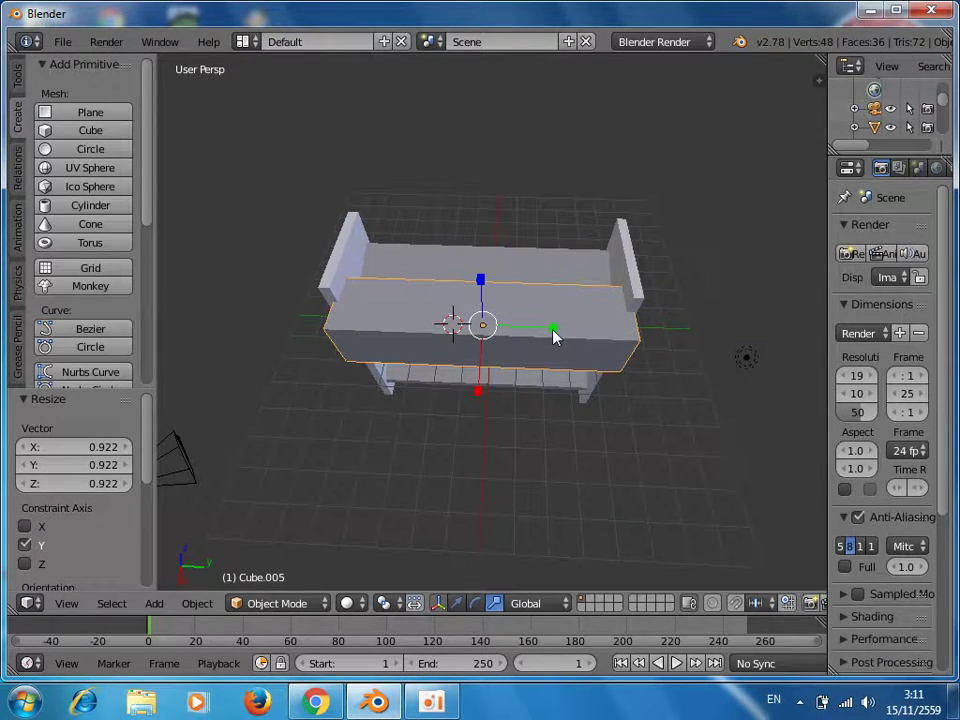
pyautogui.press('g')
pyautogui.press('y')
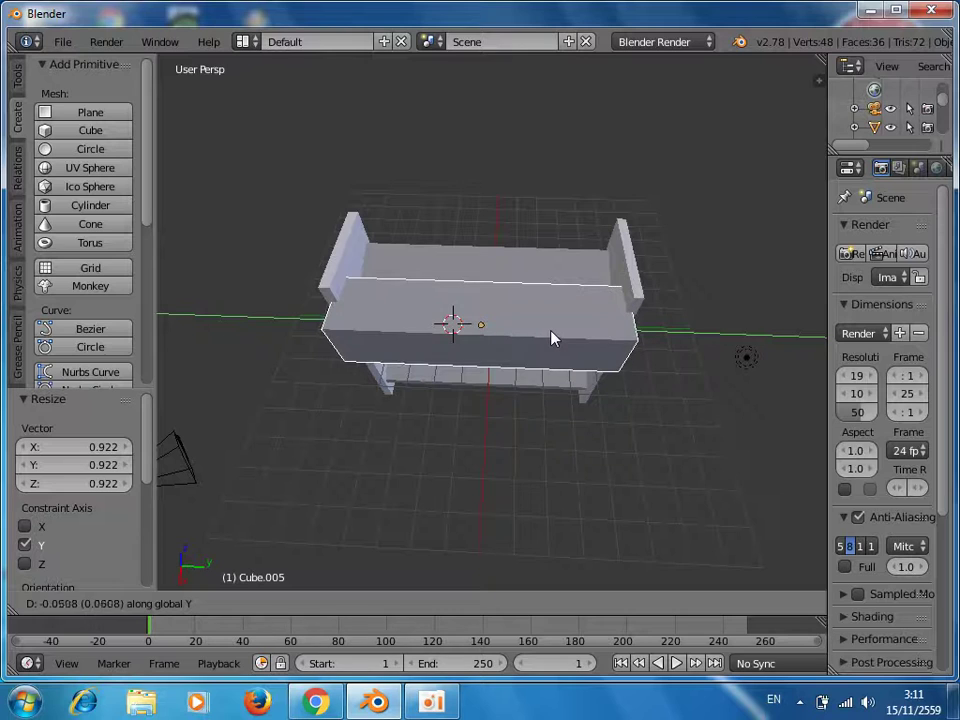
pyautogui.click(553, 340)
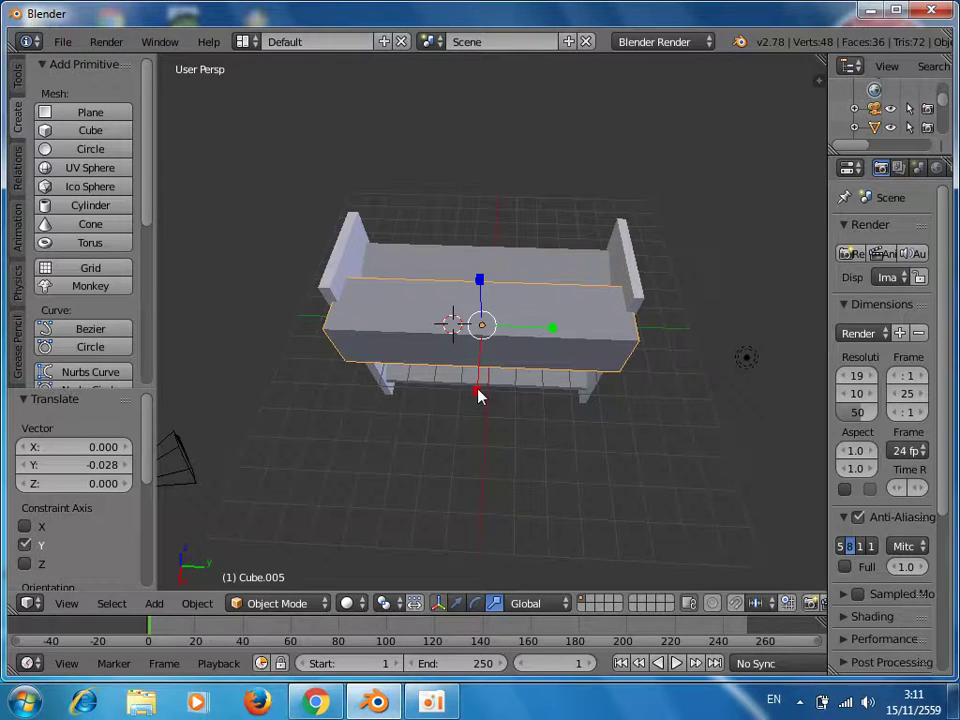
# Scale the block to 0.044 on X and 0.329 on Z, forming a slim rail.
pyautogui.press('s')
pyautogui.press('x')
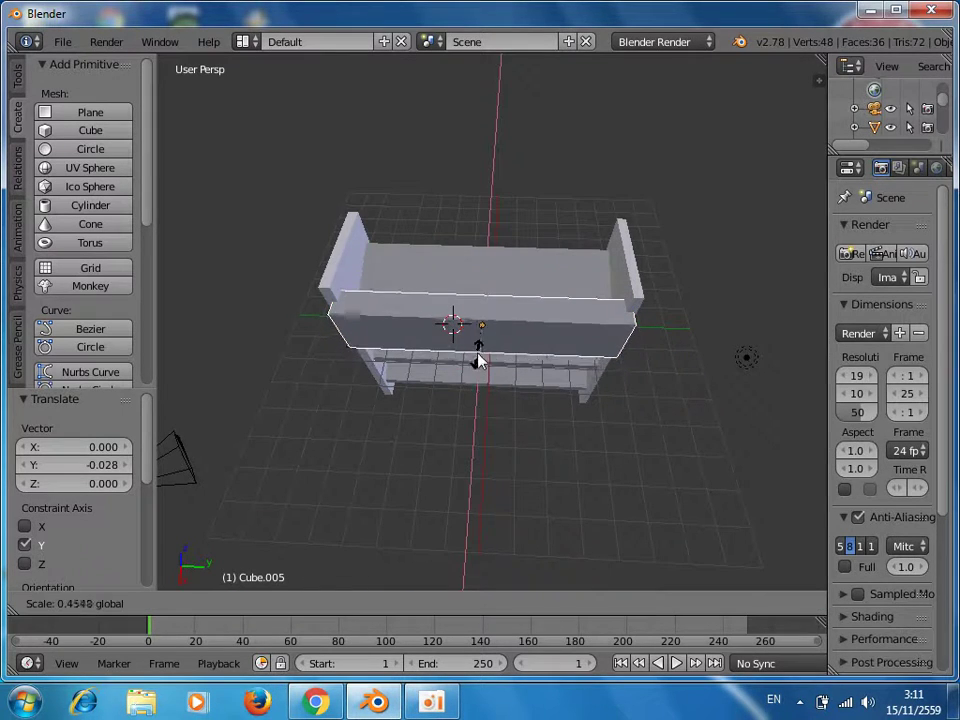
pyautogui.click(482, 334)
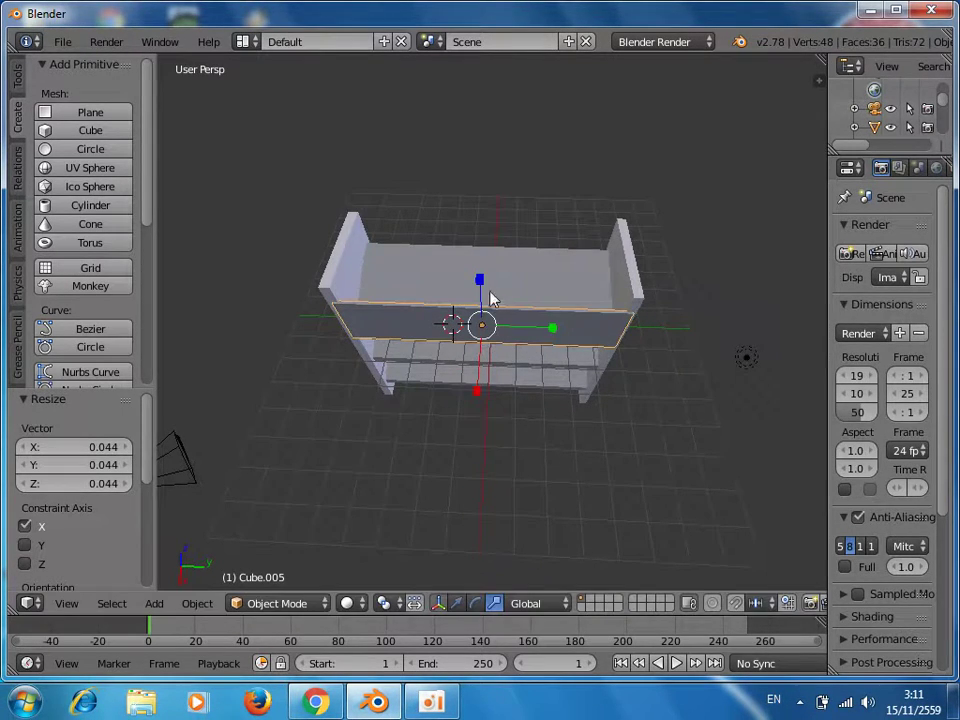
pyautogui.moveTo(480, 280); pyautogui.dragTo(480, 313)
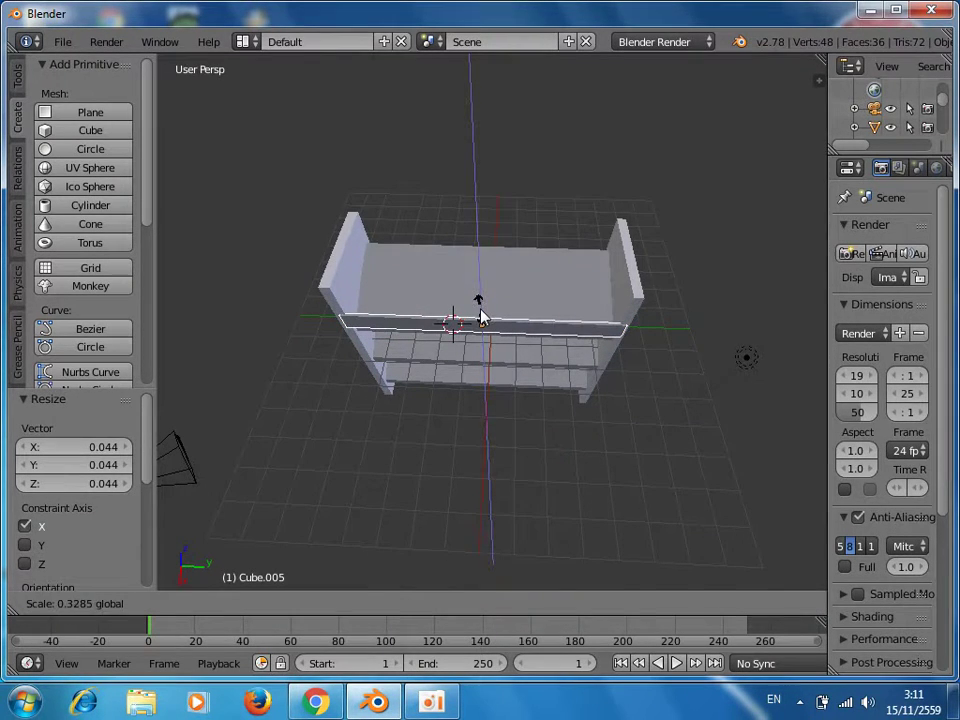
pyautogui.moveTo(480, 313); pyautogui.dragTo(481, 316)
pyautogui.moveTo(551, 452); pyautogui.dragTo(557, 373, button='middle')
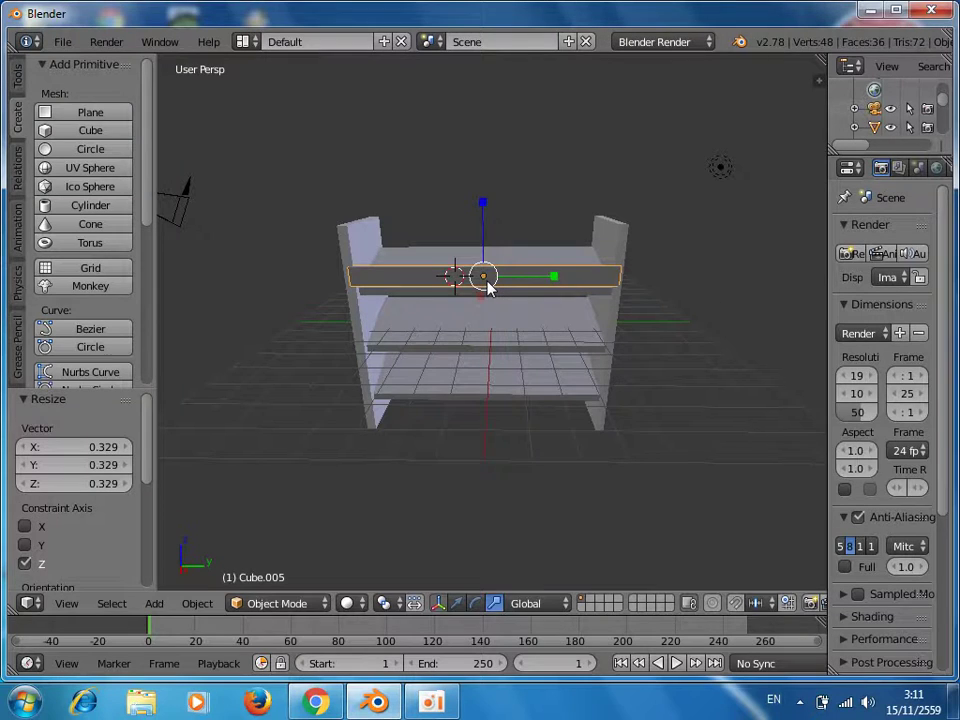
# Move the rail -0.291 along X and 0.2 up along Z.
pyautogui.press('g')
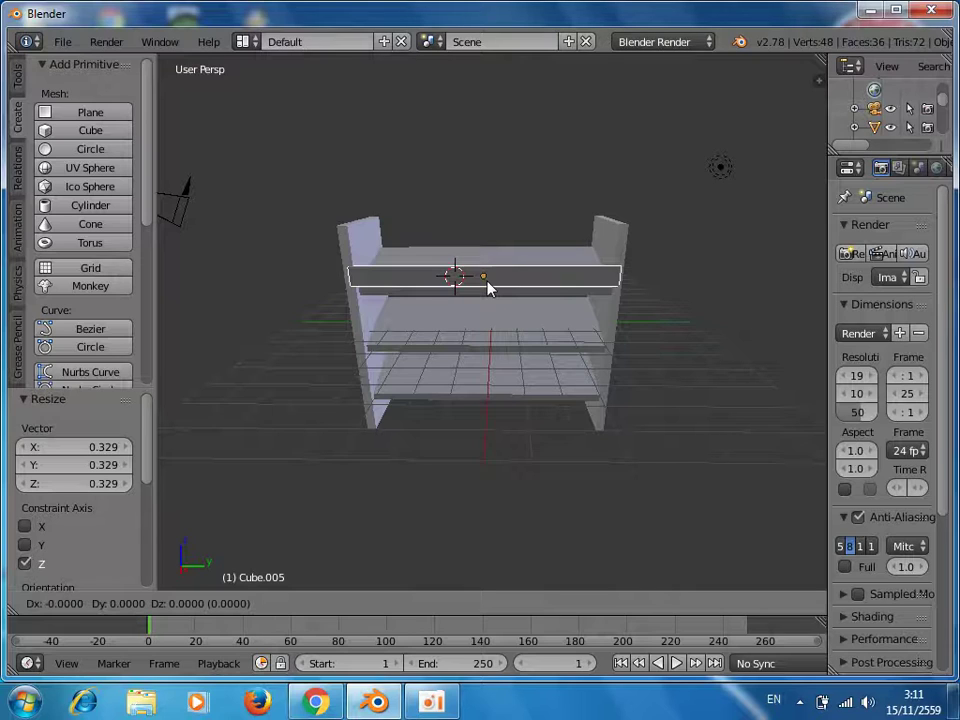
pyautogui.press('x')
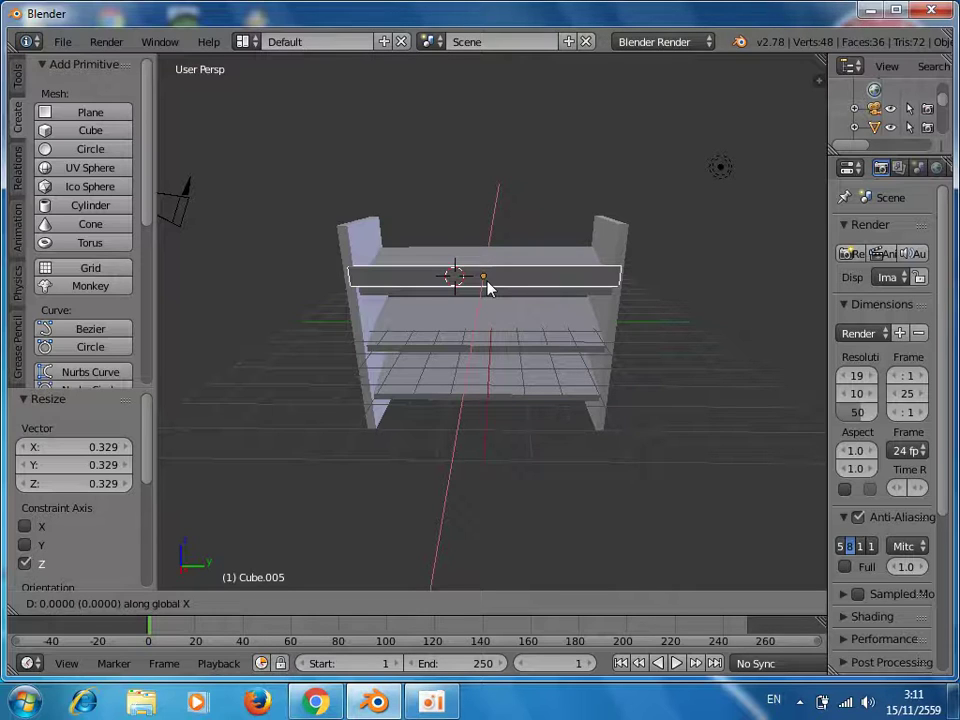
pyautogui.click(490, 283)
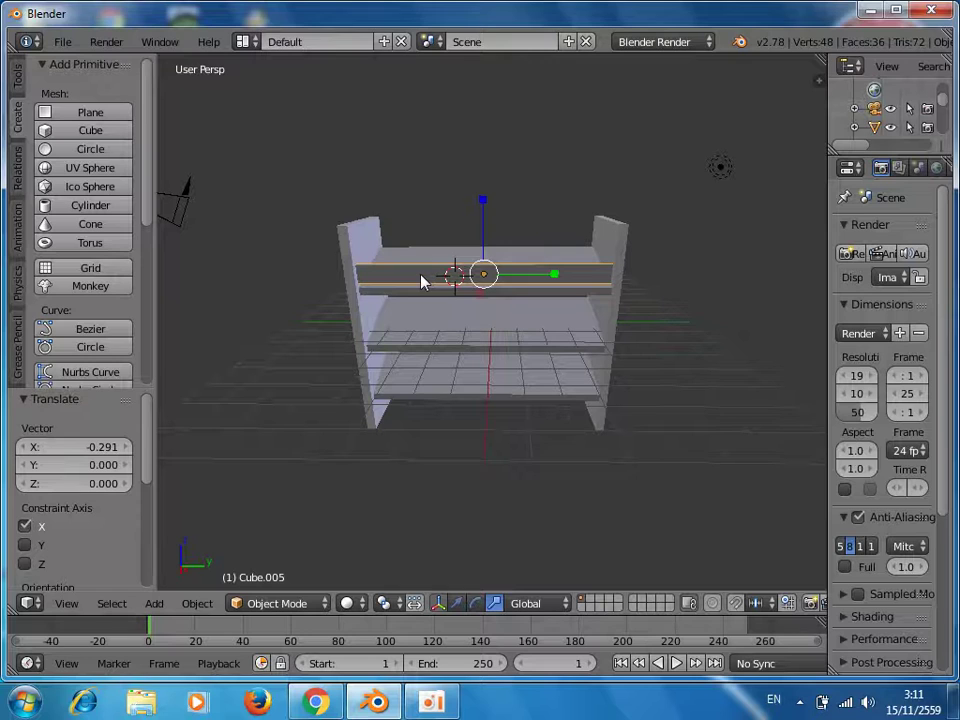
pyautogui.press('g')
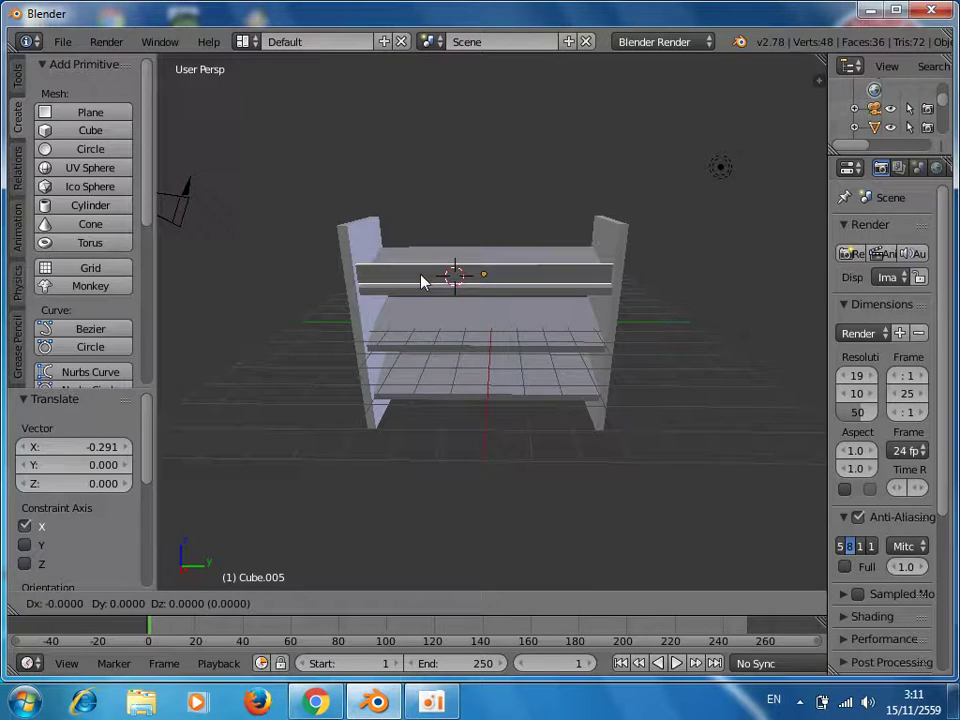
pyautogui.press('z')
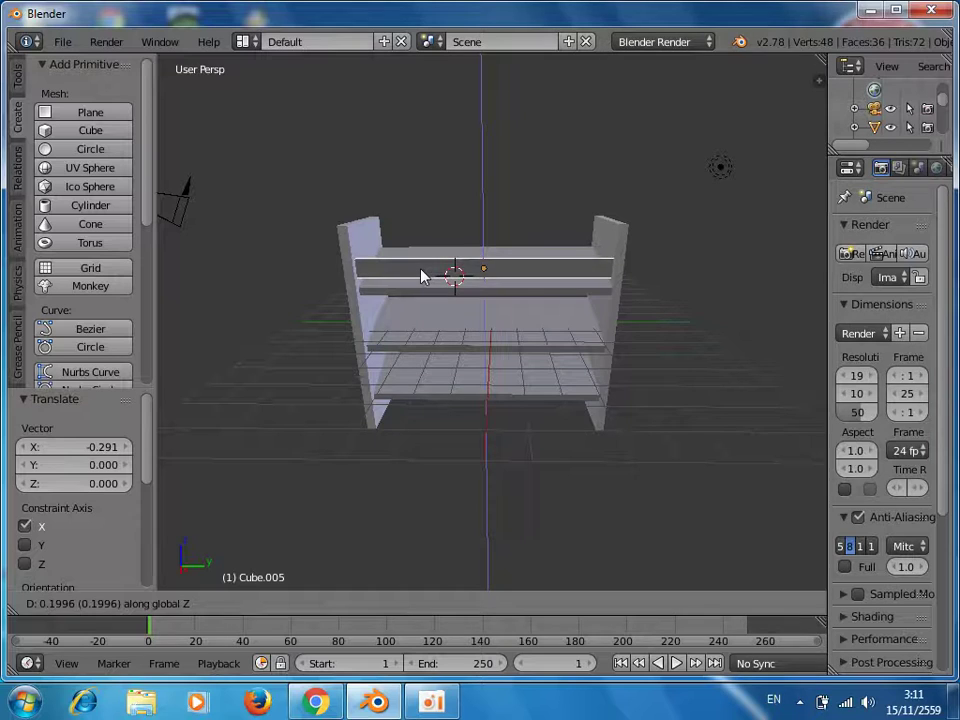
pyautogui.click(421, 276)
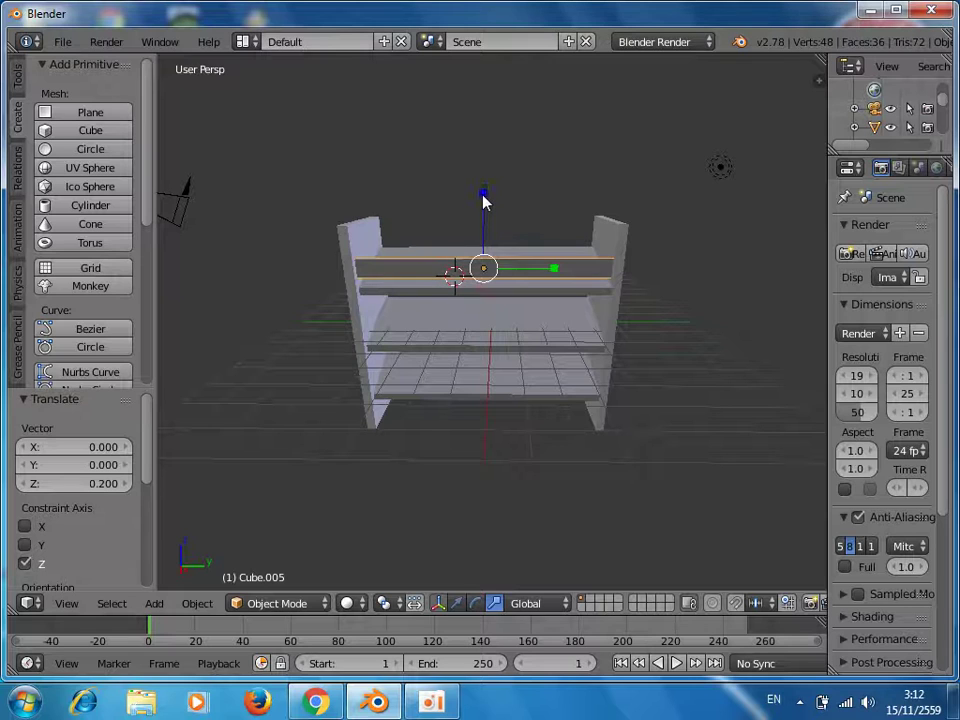
# Scale the rail to 0.643 along Z to make it slimmer.
pyautogui.press('s')
pyautogui.press('z')
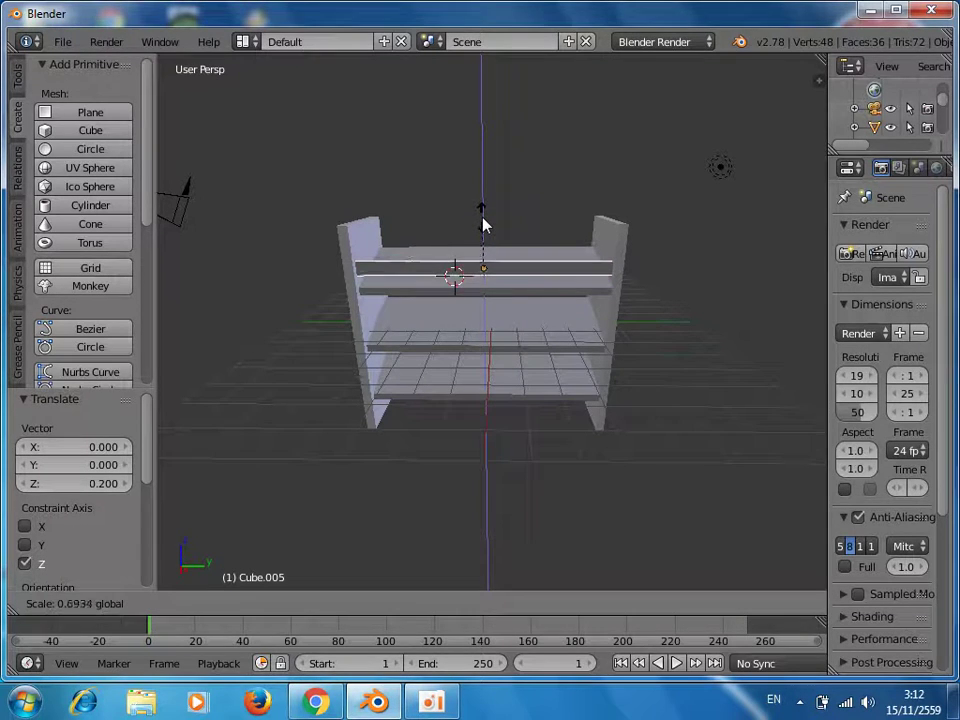
pyautogui.click(481, 226)
pyautogui.moveTo(711, 326)
pyautogui.mouseDown(button='middle')
pyautogui.moveTo(590, 410)
pyautogui.moveTo(482, 328)
pyautogui.moveTo(673, 319)
pyautogui.mouseUp(button='middle')
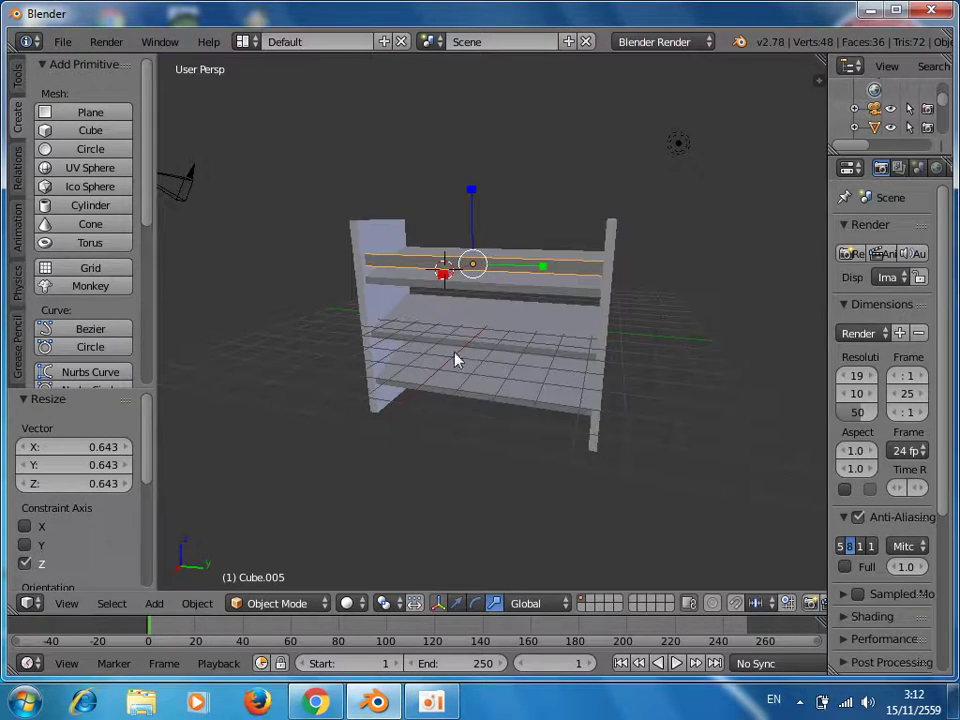
pyautogui.moveTo(432, 393); pyautogui.dragTo(483, 333, button='middle')
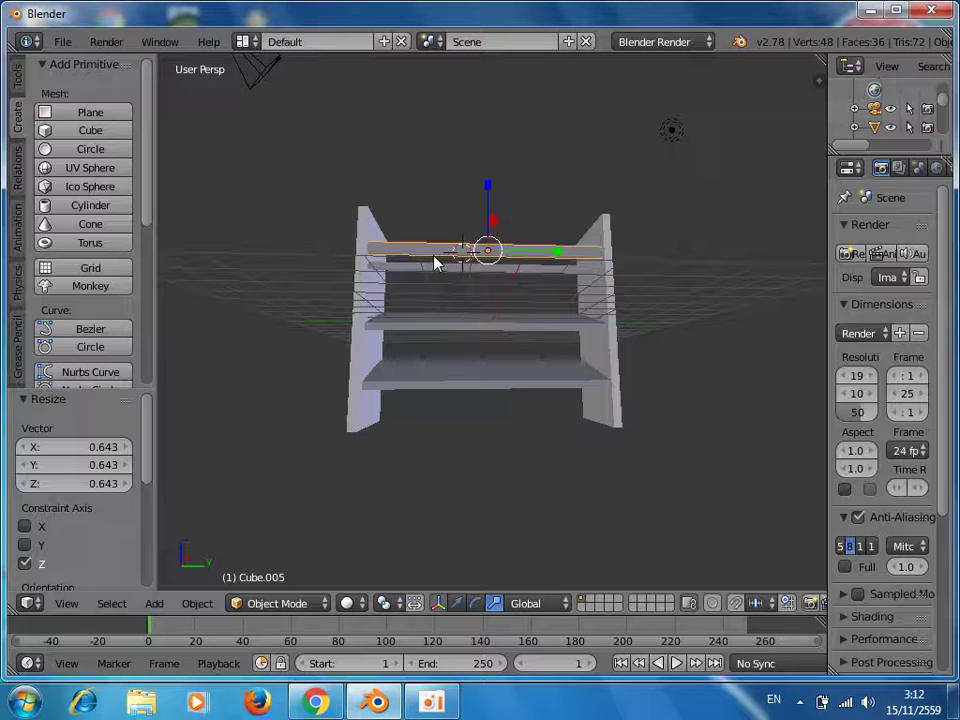
# Duplicate the rail and place the copy lower on the shelf along Z.
pyautogui.hotkey('shift', 'd')
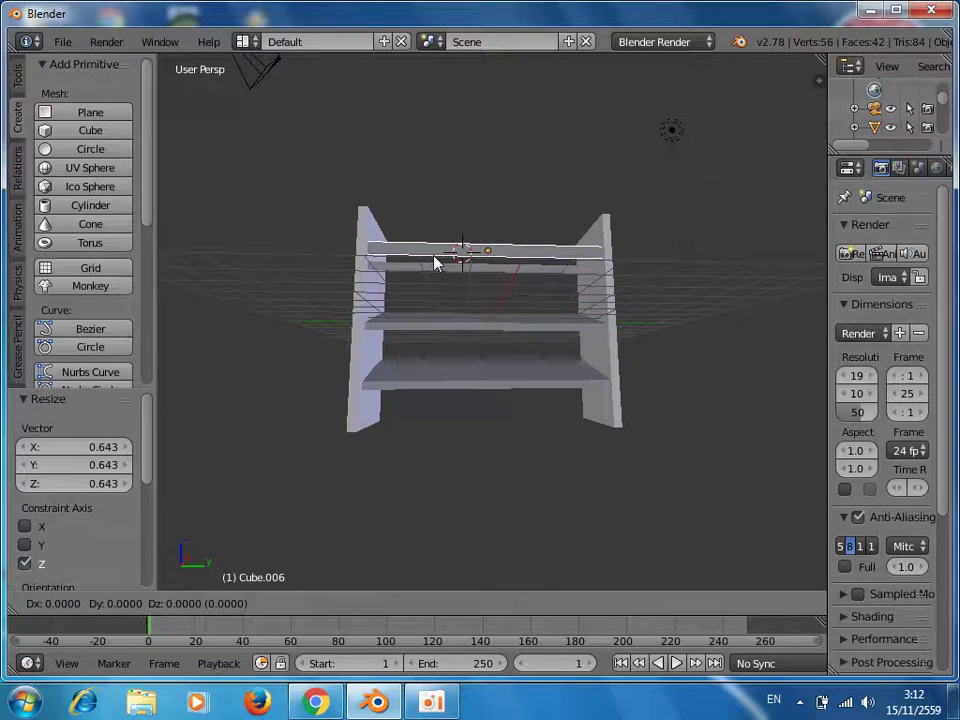
pyautogui.press('z')
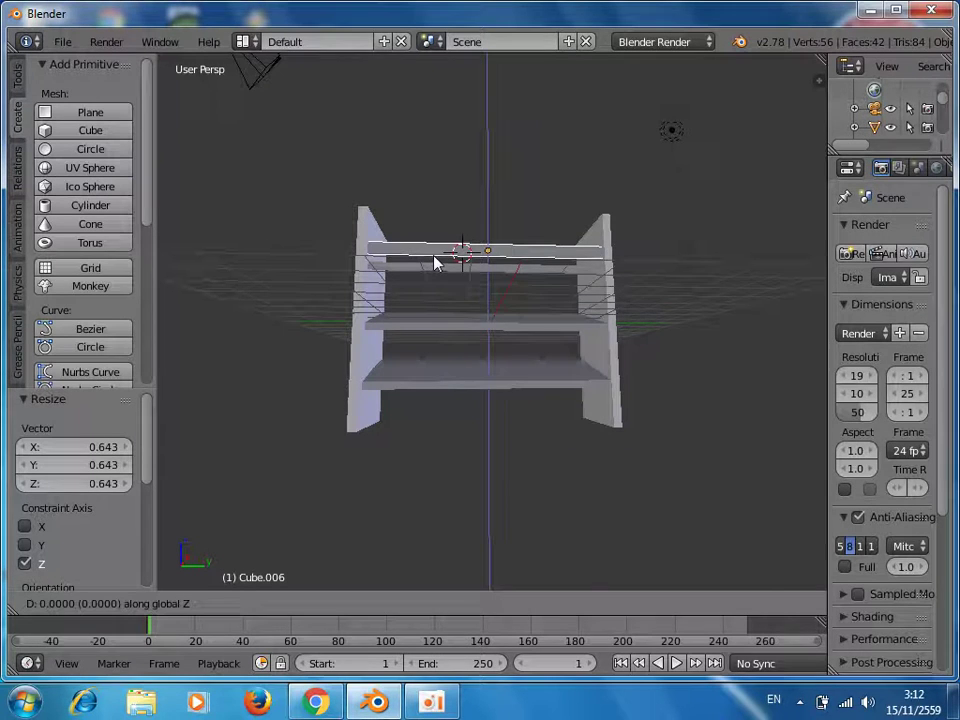
pyautogui.click(435, 317)
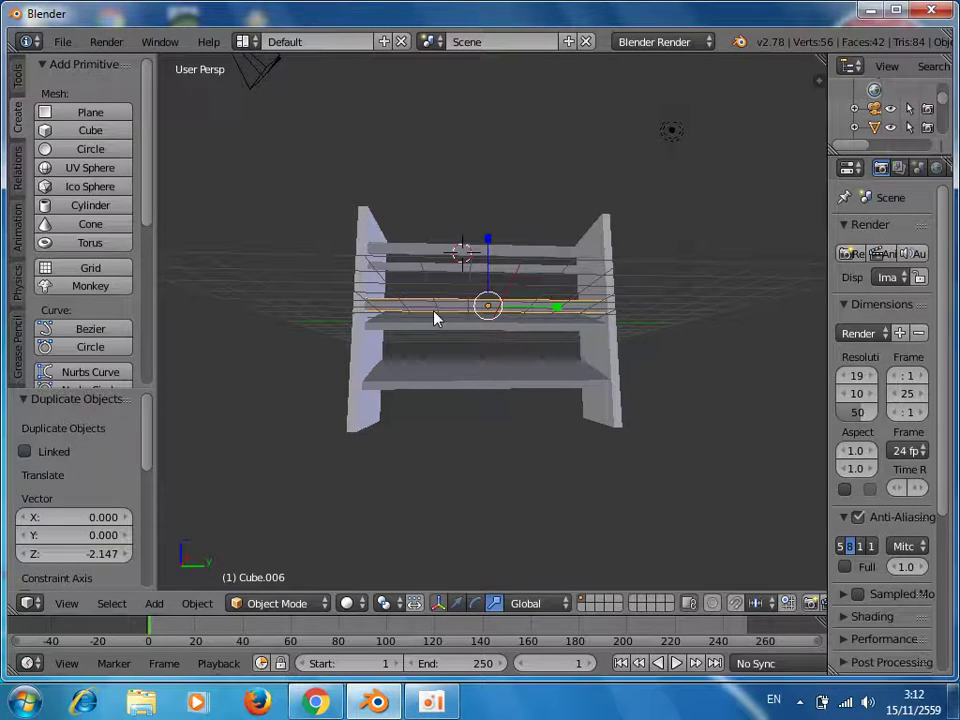
# Duplicate the lowered rail again and slide it -0.349 along Y.
pyautogui.hotkey('shift', 'd')
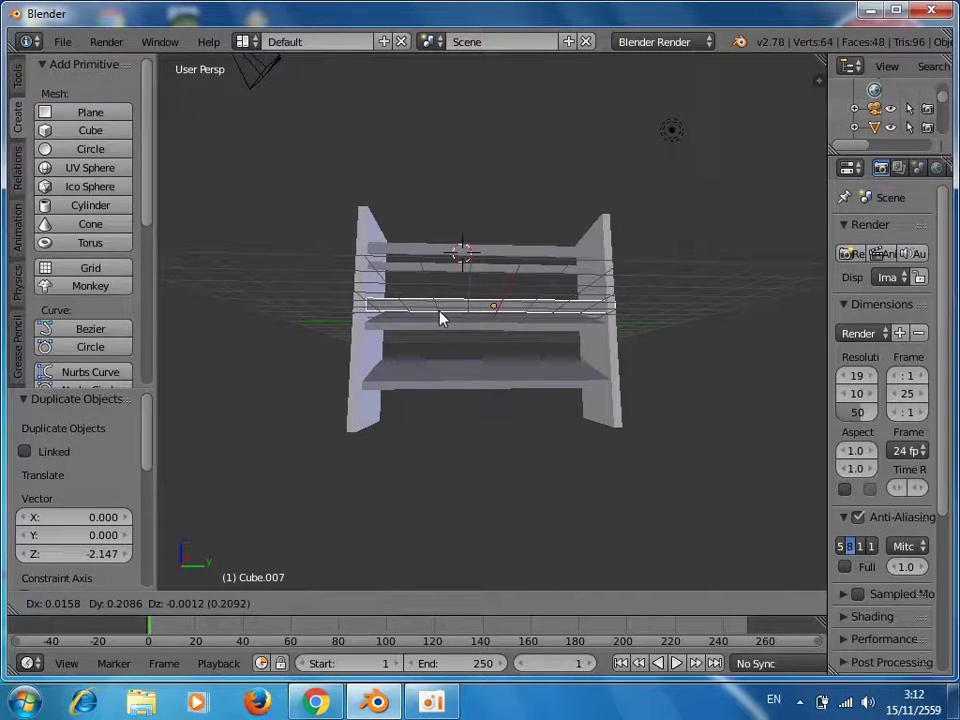
pyautogui.click(441, 316)
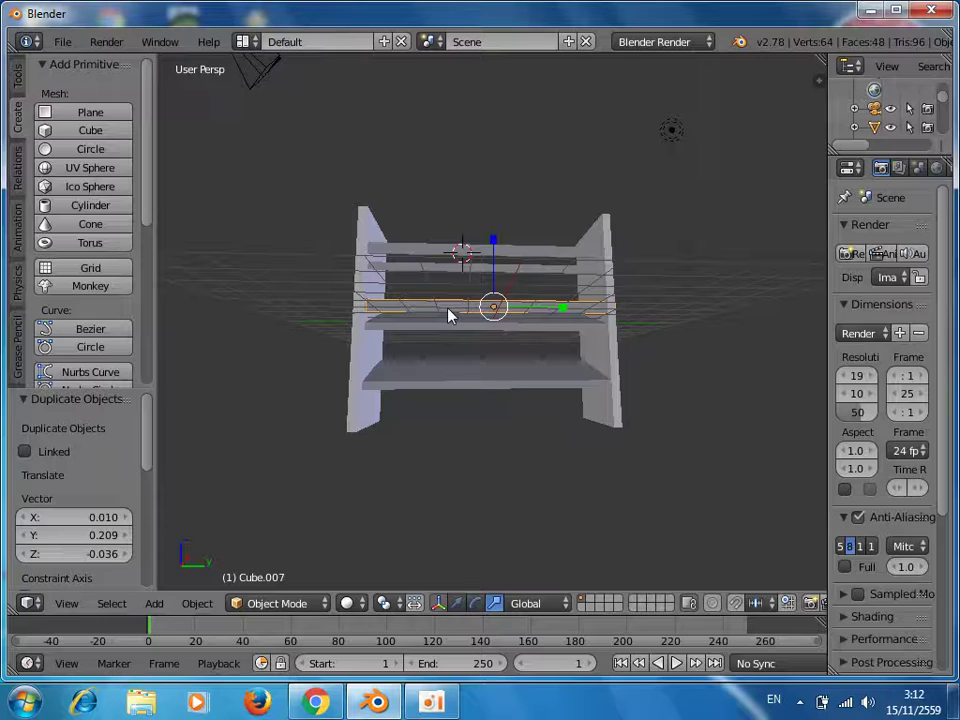
pyautogui.press('g')
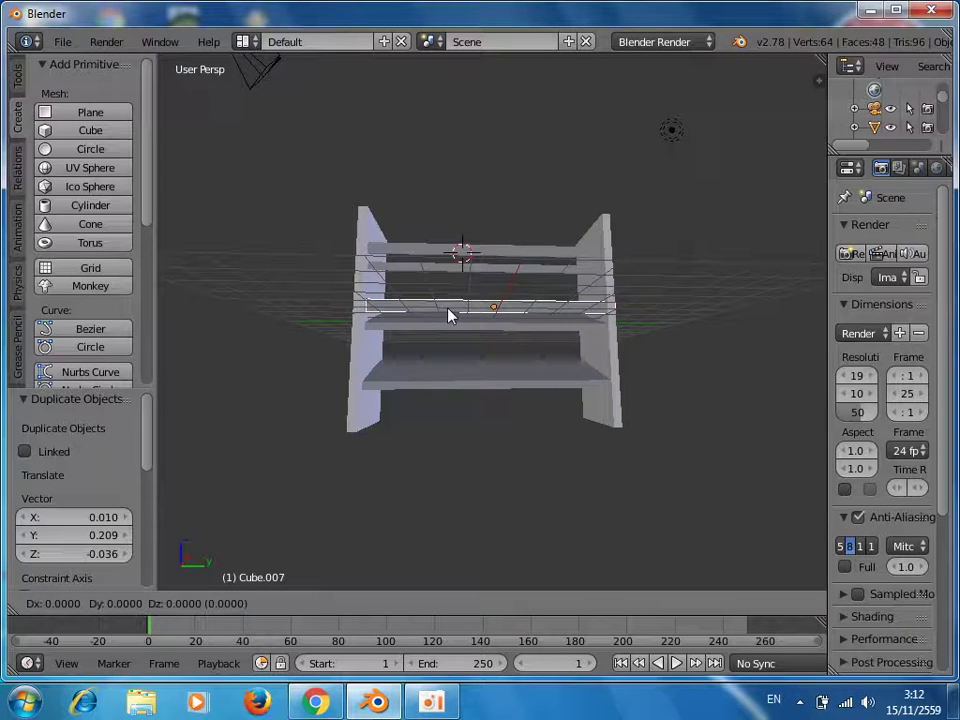
pyautogui.press('y')
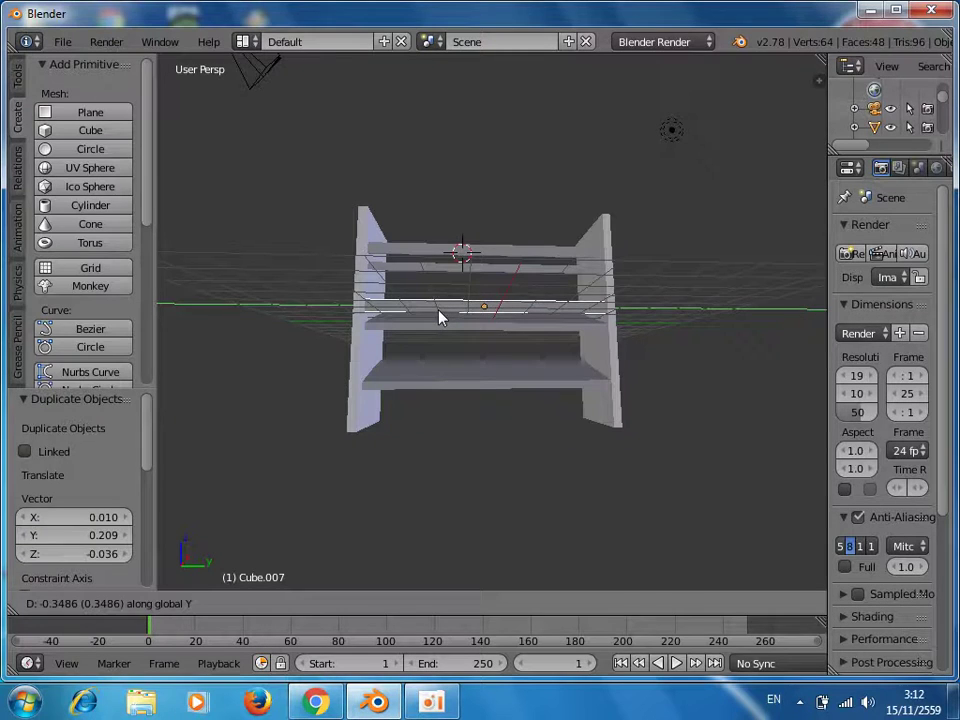
pyautogui.click(440, 317)
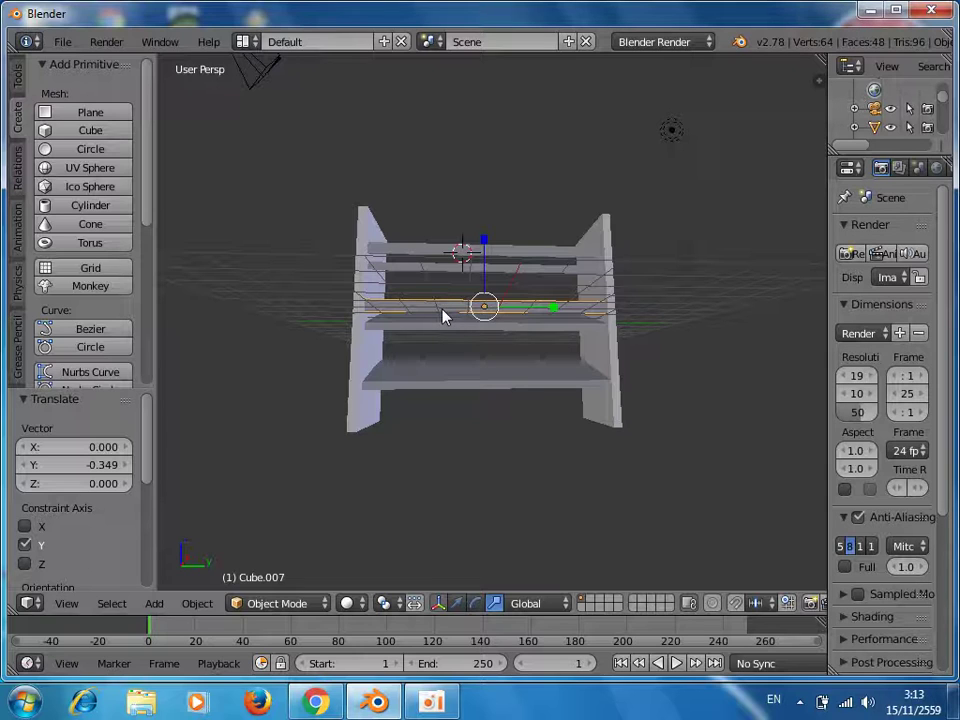
# Duplicate the rail as Cube.008, dropped -2.077 along Z, and inspect the shelves in wireframe.
pyautogui.hotkey('shift', 'd')
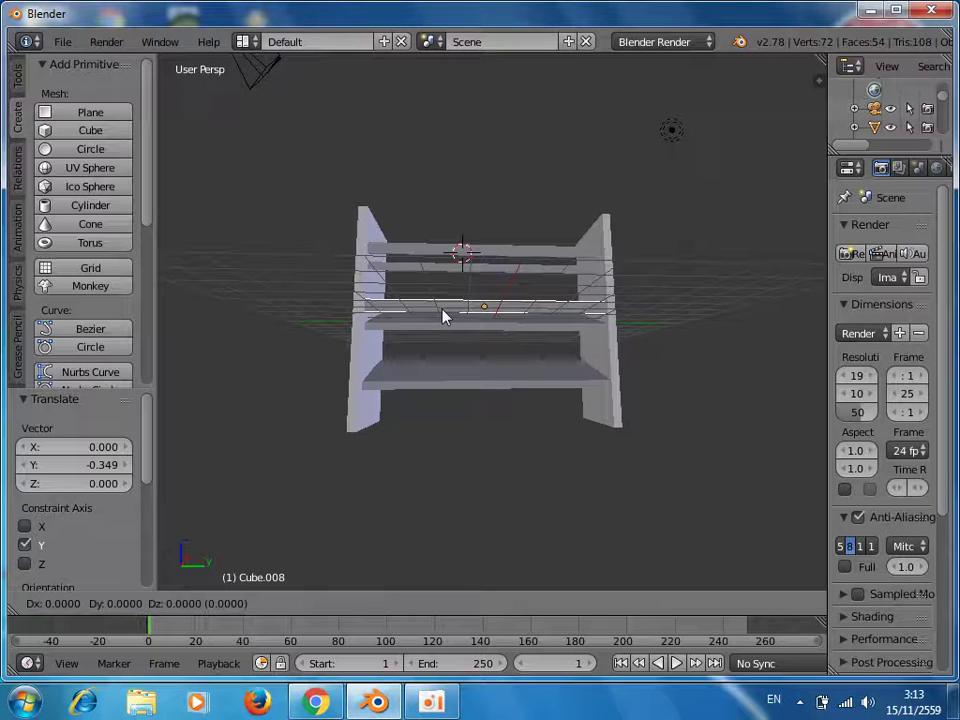
pyautogui.press('z')
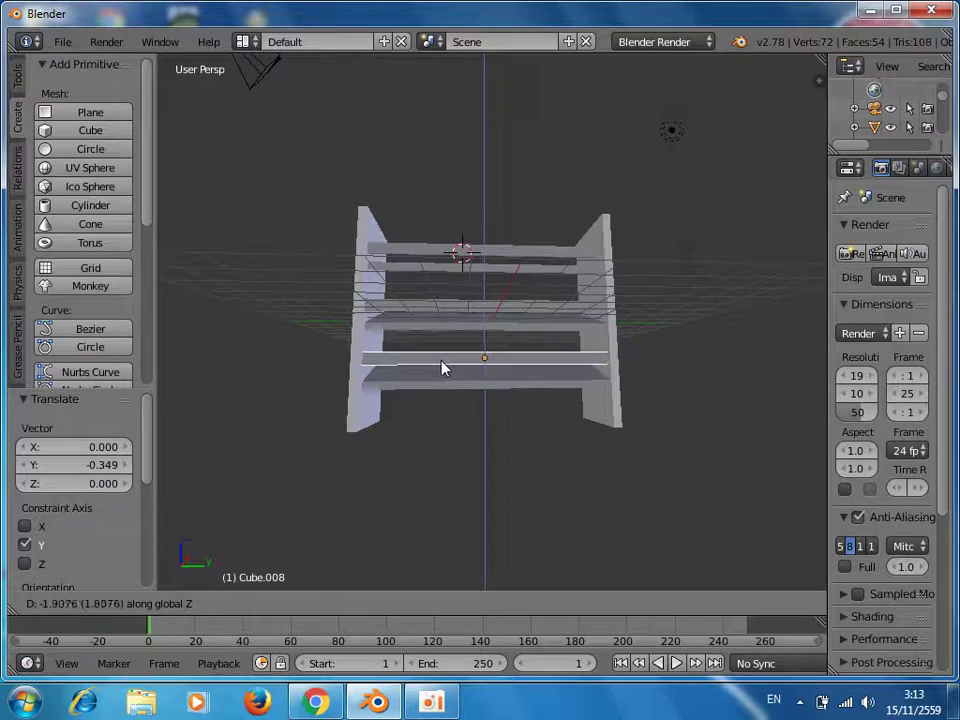
pyautogui.click(443, 373)
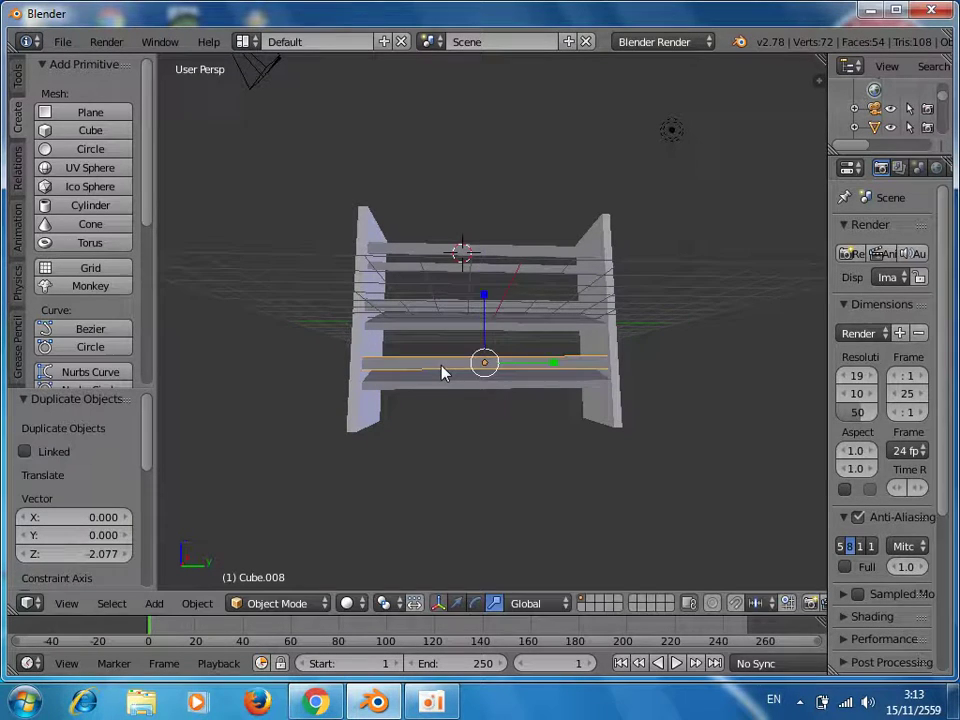
pyautogui.moveTo(539, 457); pyautogui.dragTo(535, 421, button='middle')
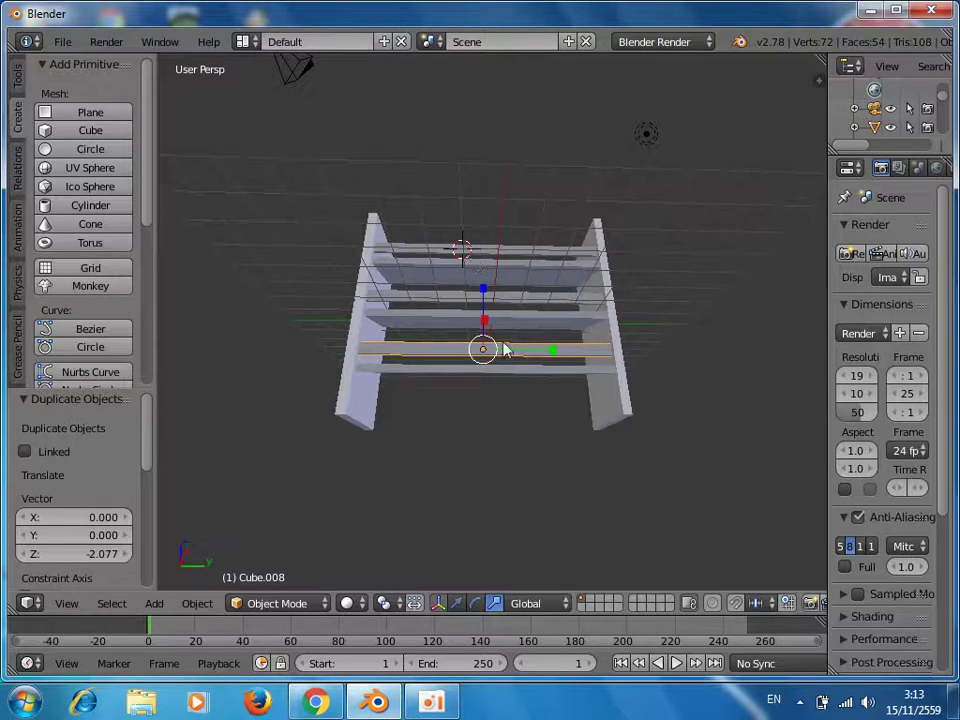
pyautogui.moveTo(581, 422)
pyautogui.mouseDown(button='middle')
pyautogui.moveTo(236, 467)
pyautogui.moveTo(493, 360)
pyautogui.mouseUp(button='middle')
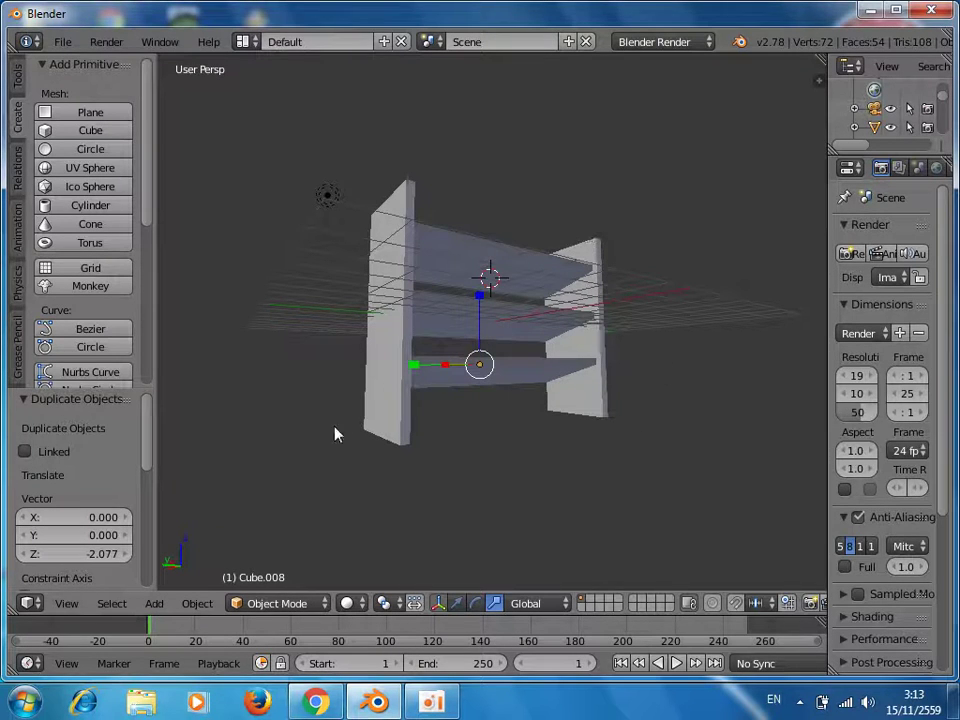
pyautogui.moveTo(278, 438)
pyautogui.mouseDown(button='middle')
pyautogui.moveTo(373, 510)
pyautogui.moveTo(559, 465)
pyautogui.moveTo(339, 463)
pyautogui.moveTo(432, 469)
pyautogui.moveTo(392, 440)
pyautogui.mouseUp(button='middle')
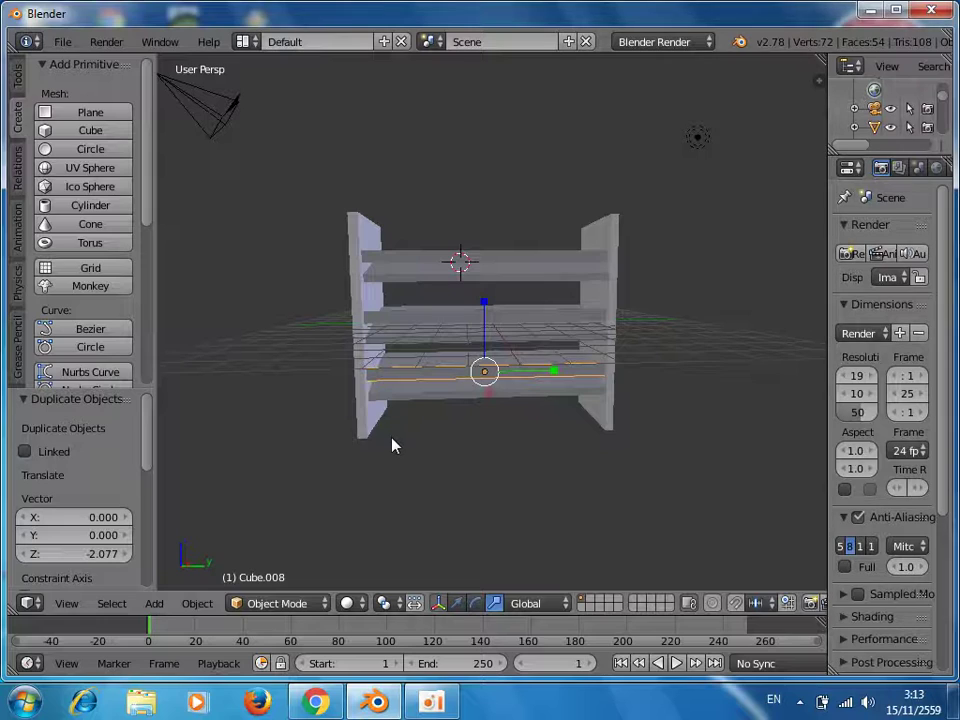
pyautogui.press('z')
pyautogui.moveTo(639, 452)
pyautogui.mouseDown(button='middle')
pyautogui.moveTo(632, 483)
pyautogui.moveTo(478, 510)
pyautogui.moveTo(405, 461)
pyautogui.moveTo(401, 376)
pyautogui.moveTo(454, 381)
pyautogui.moveTo(542, 446)
pyautogui.moveTo(560, 480)
pyautogui.mouseUp(button='middle')
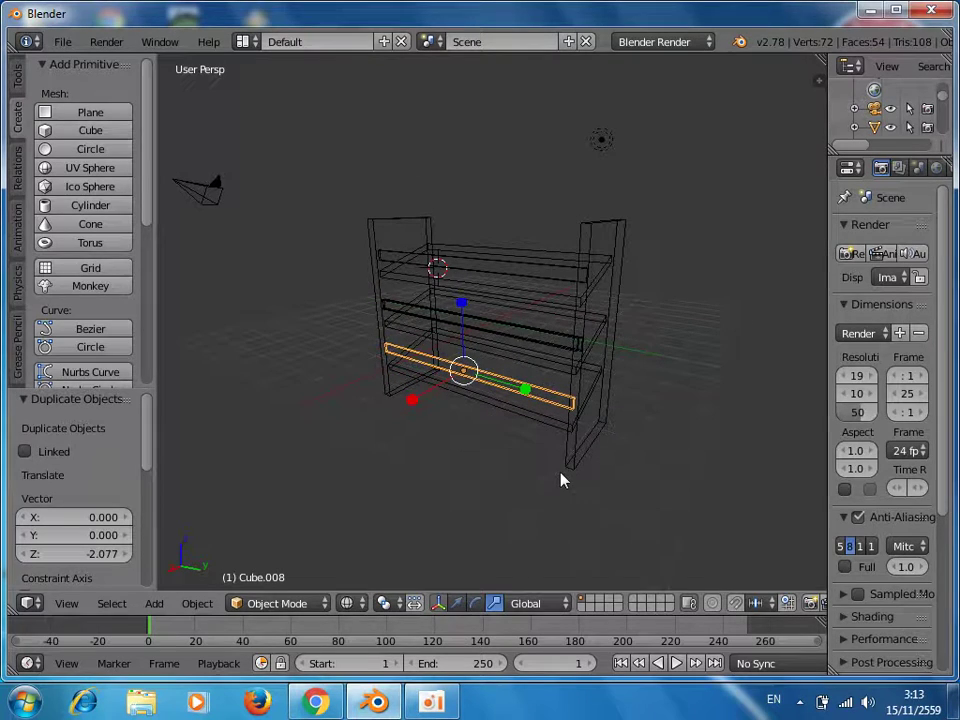
pyautogui.rightClick(561, 443)
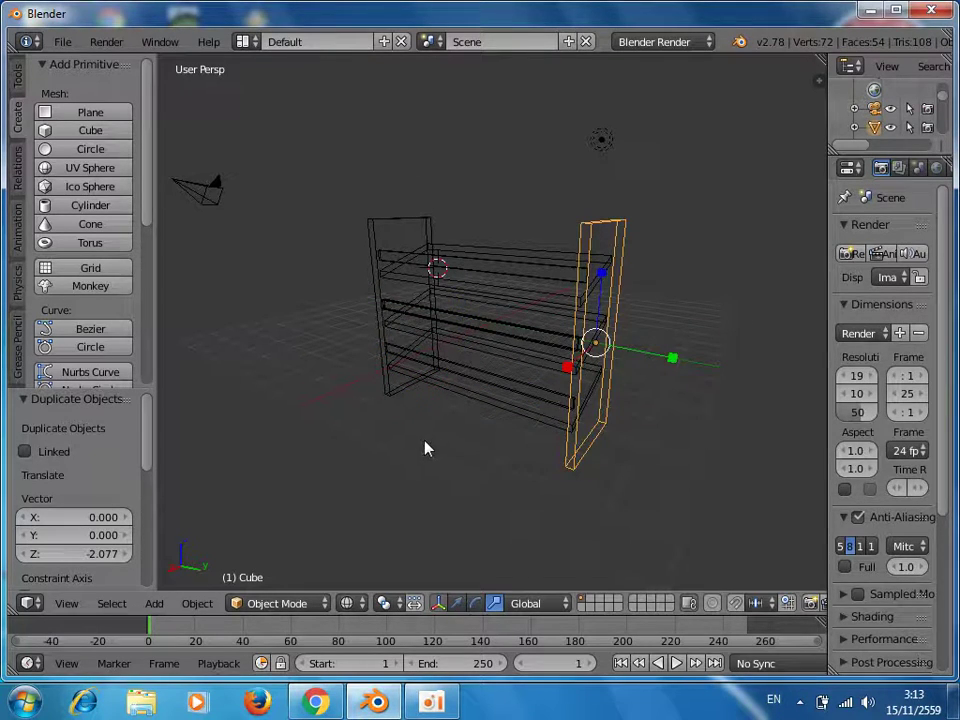
pyautogui.moveTo(428, 452); pyautogui.dragTo(572, 444, button='middle')
pyautogui.moveTo(321, 459)
pyautogui.mouseDown(button='middle')
pyautogui.moveTo(428, 476)
pyautogui.moveTo(445, 437)
pyautogui.moveTo(381, 414)
pyautogui.moveTo(283, 423)
pyautogui.moveTo(450, 448)
pyautogui.moveTo(444, 497)
pyautogui.moveTo(451, 470)
pyautogui.mouseUp(button='middle')
pyautogui.moveTo(521, 465)
pyautogui.mouseDown(button='middle')
pyautogui.moveTo(450, 456)
pyautogui.moveTo(476, 465)
pyautogui.moveTo(603, 335)
pyautogui.mouseUp(button='middle')
pyautogui.press('s')
pyautogui.press('x')
pyautogui.press('Return')
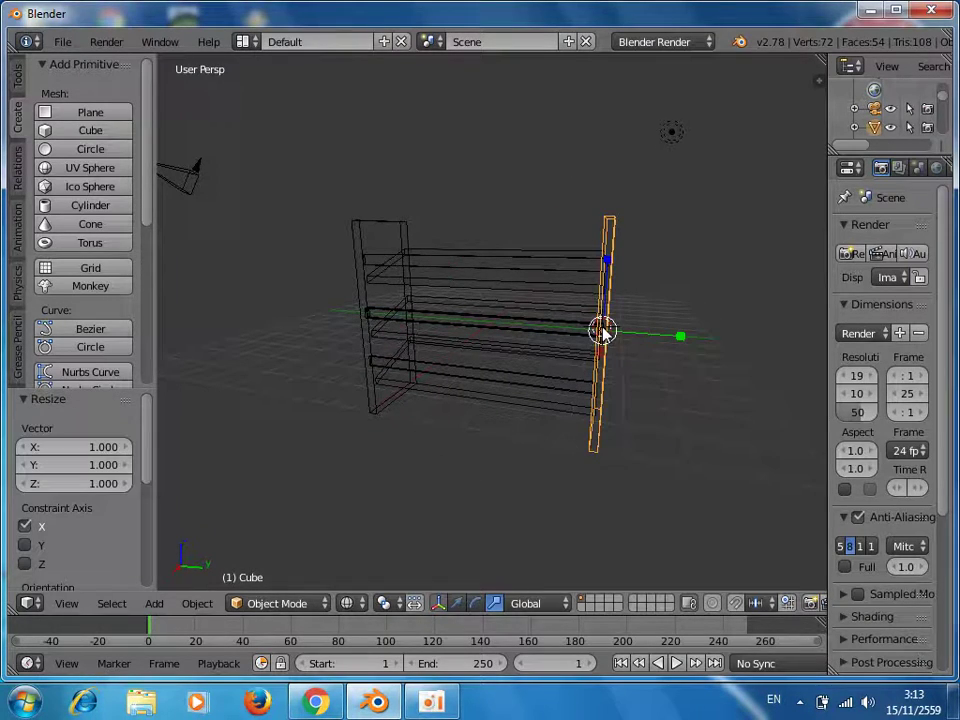
pyautogui.moveTo(439, 452)
pyautogui.mouseDown(button='middle')
pyautogui.moveTo(443, 493)
pyautogui.moveTo(489, 463)
pyautogui.moveTo(508, 371)
pyautogui.moveTo(340, 360)
pyautogui.moveTo(296, 381)
pyautogui.moveTo(592, 433)
pyautogui.mouseUp(button='middle')
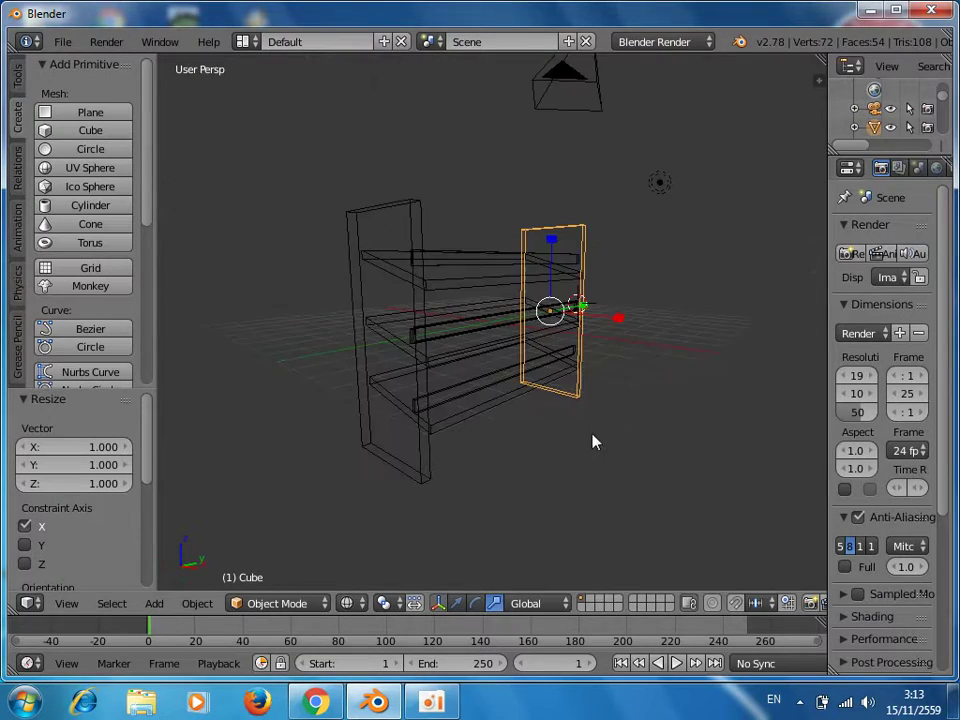
pyautogui.moveTo(364, 456)
pyautogui.mouseDown(button='middle')
pyautogui.moveTo(425, 464)
pyautogui.moveTo(431, 456)
pyautogui.moveTo(425, 465)
pyautogui.mouseUp(button='middle')
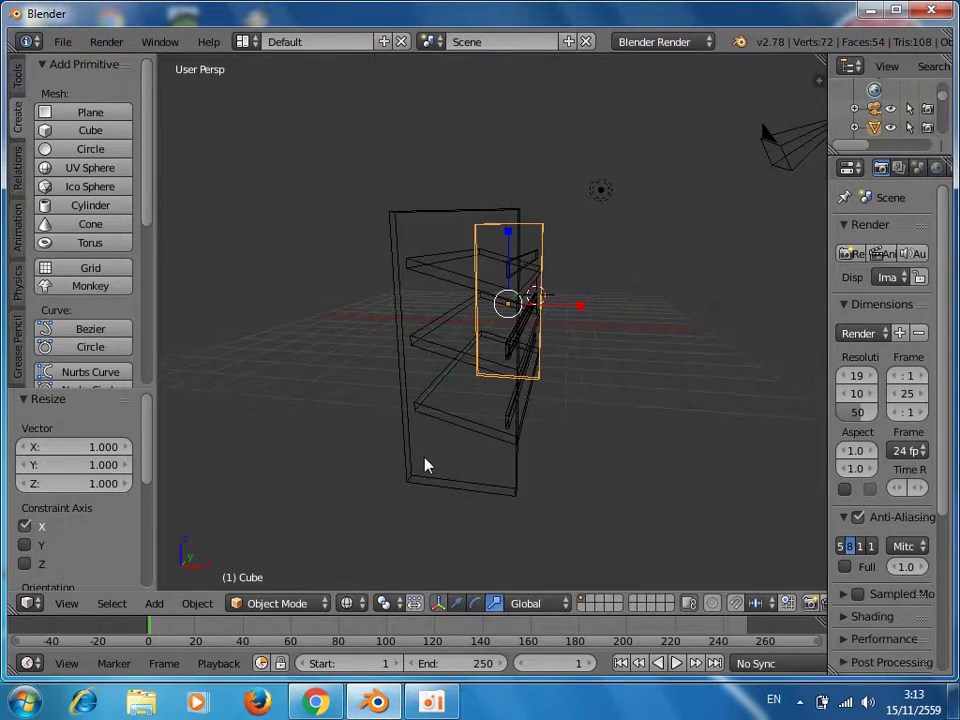
pyautogui.moveTo(540, 454); pyautogui.dragTo(459, 459, button='middle')
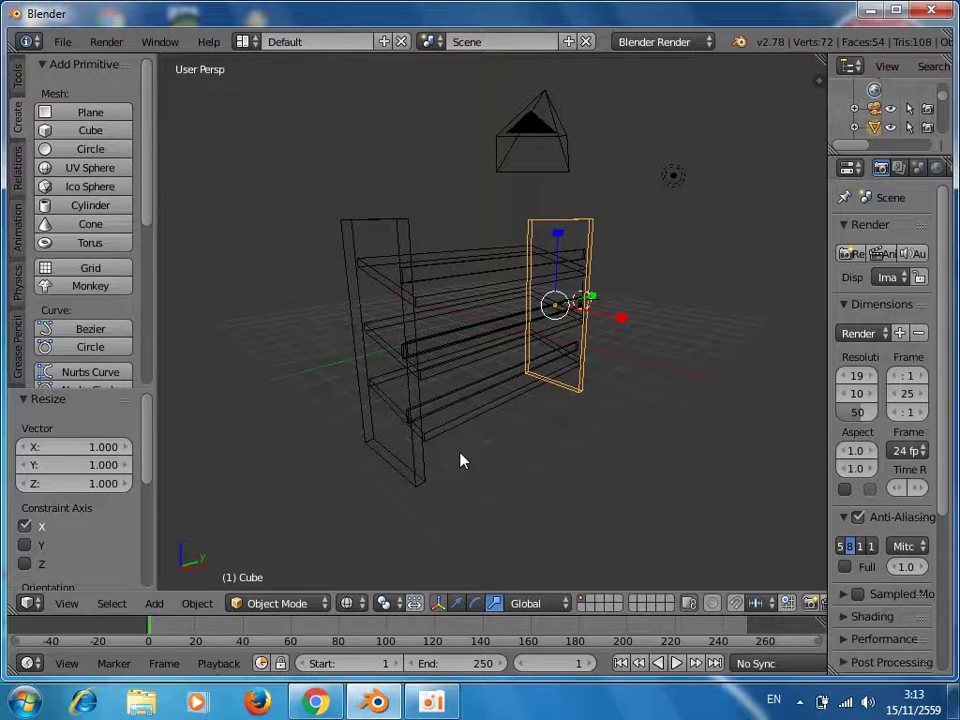
pyautogui.press('z')
pyautogui.moveTo(497, 468)
pyautogui.mouseDown(button='middle')
pyautogui.moveTo(474, 486)
pyautogui.moveTo(446, 414)
pyautogui.moveTo(437, 483)
pyautogui.moveTo(390, 491)
pyautogui.moveTo(349, 459)
pyautogui.moveTo(429, 476)
pyautogui.mouseUp(button='middle')
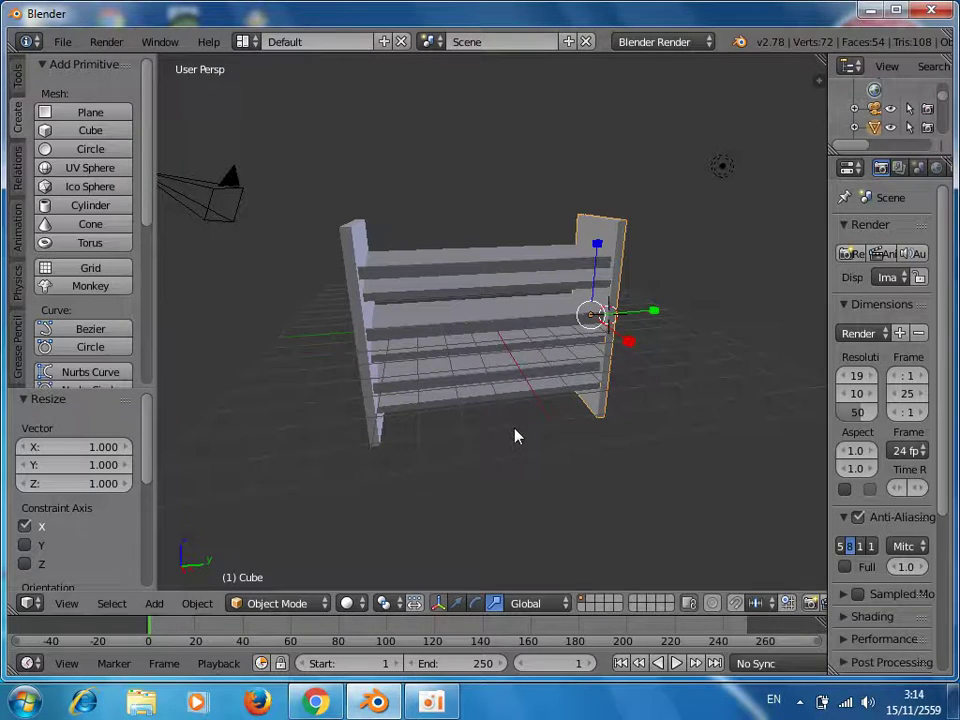
pyautogui.moveTo(508, 441)
pyautogui.mouseDown(button='middle')
pyautogui.moveTo(499, 422)
pyautogui.moveTo(484, 421)
pyautogui.mouseUp(button='middle')
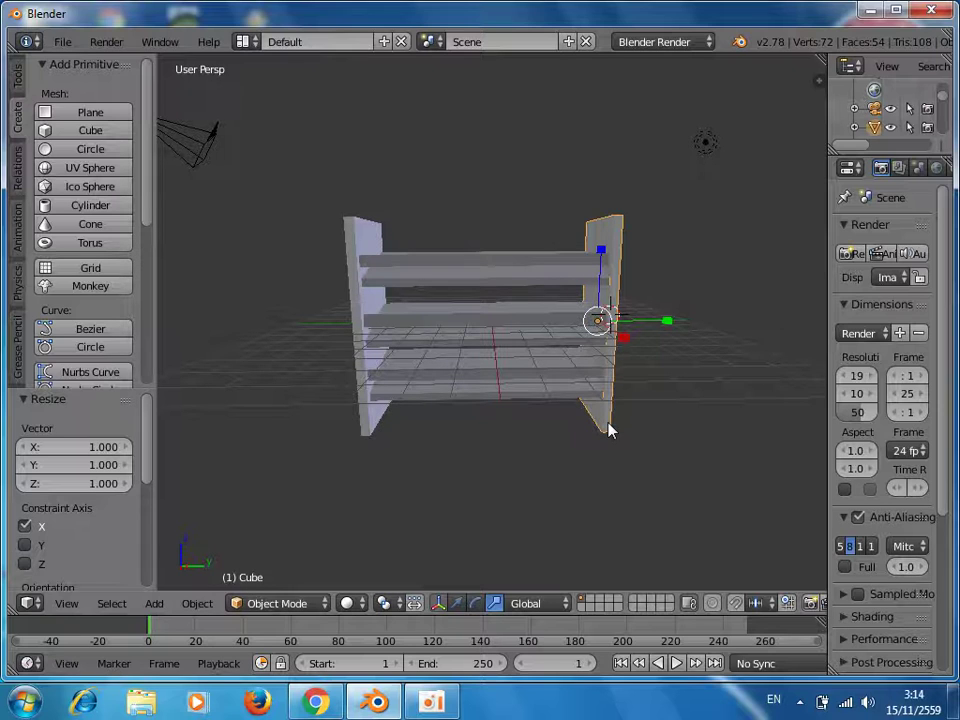
# Select the left side panel, lower the view angle, and start border select with B.
pyautogui.rightClick(371, 434)
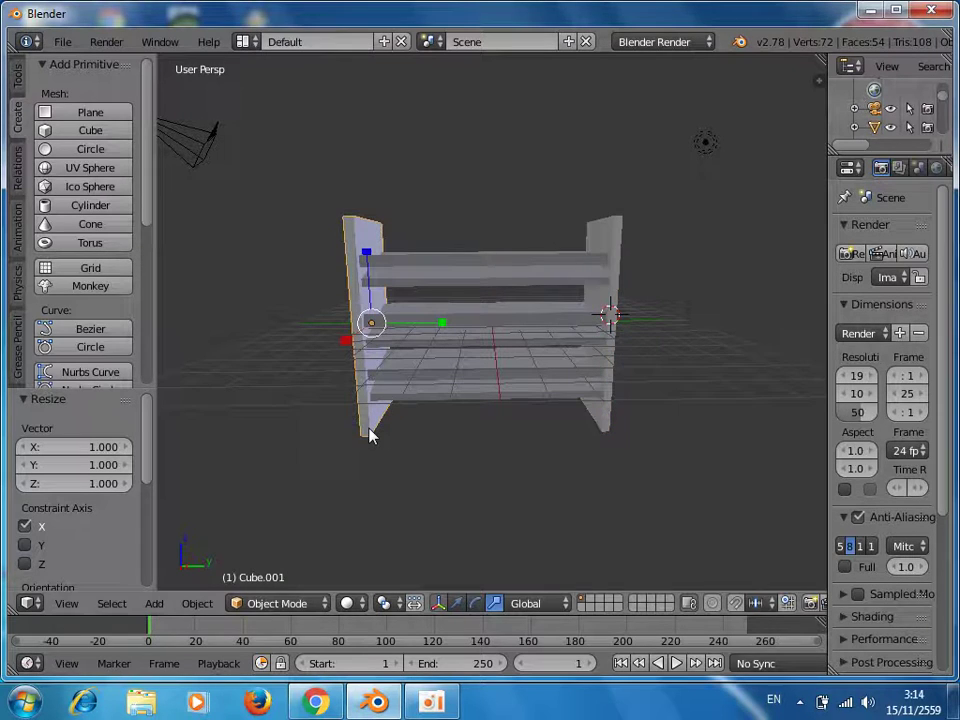
pyautogui.moveTo(521, 469)
pyautogui.mouseDown(button='middle')
pyautogui.moveTo(527, 506)
pyautogui.moveTo(531, 413)
pyautogui.moveTo(528, 430)
pyautogui.mouseUp(button='middle')
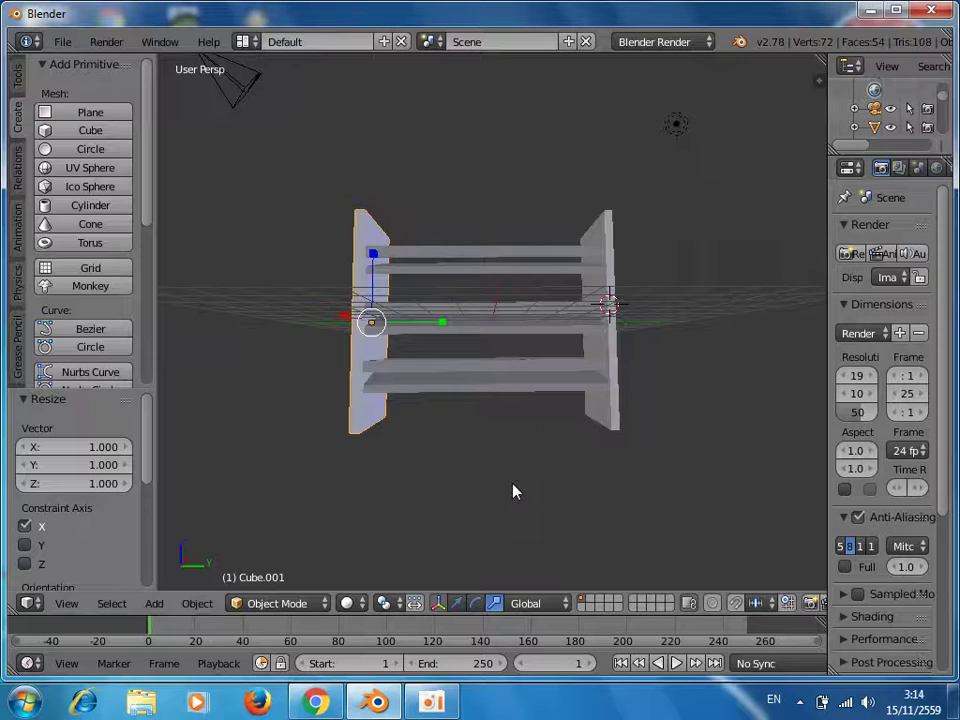
pyautogui.press('b')
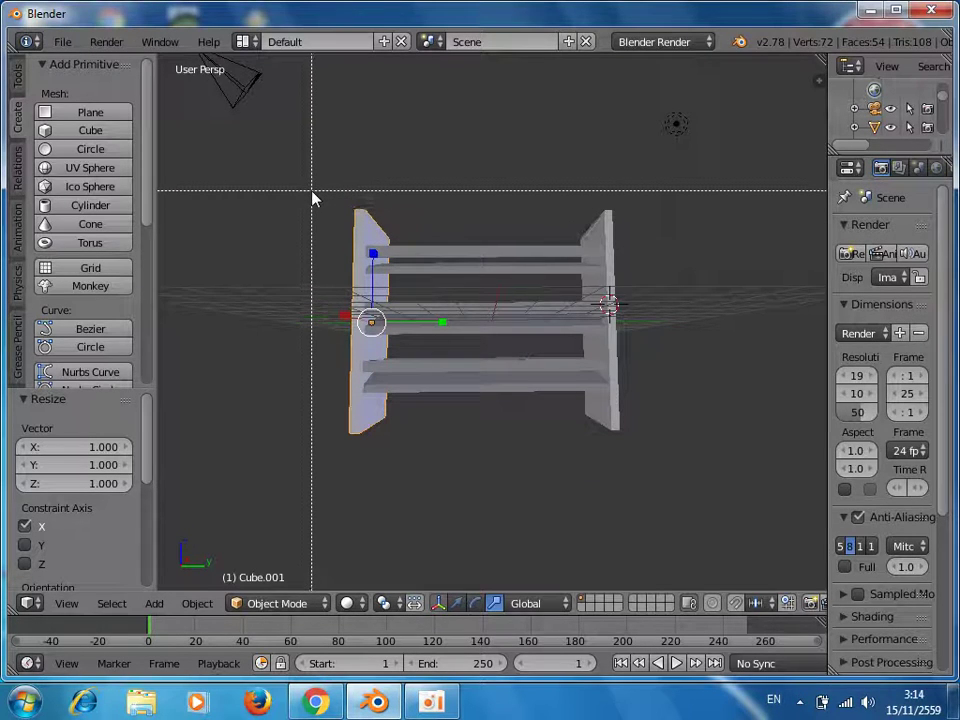
# Box-select all shelf pieces, join them with Ctrl+J, and start a free rotation.
pyautogui.moveTo(312, 191); pyautogui.dragTo(653, 466)
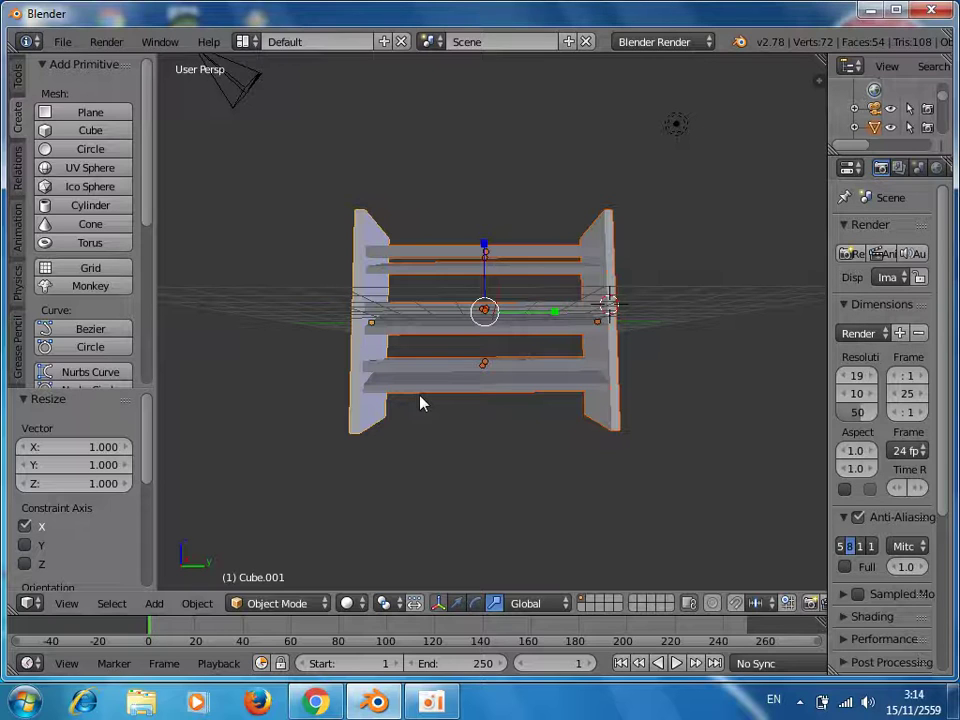
pyautogui.hotkey('ctrl', 'j')
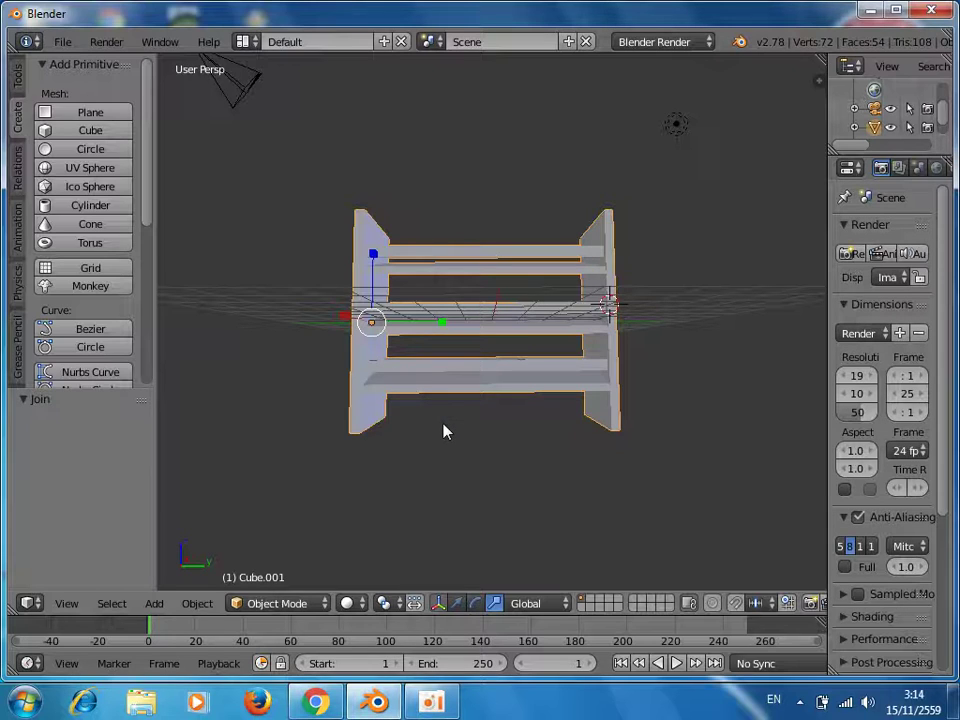
pyautogui.press('g')
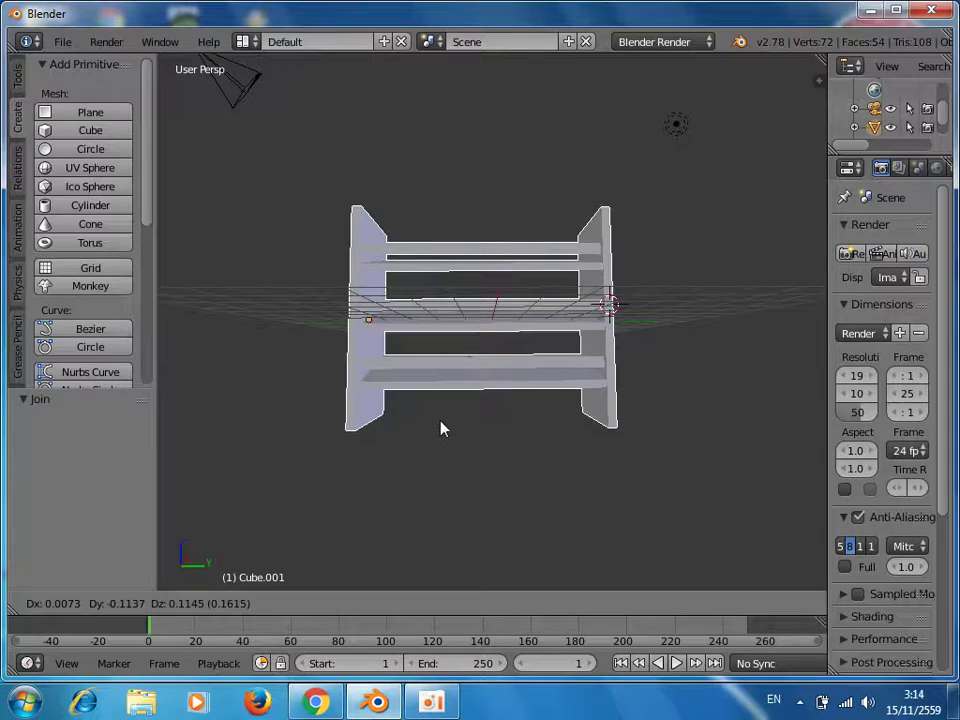
pyautogui.press('r')
pyautogui.press('r')
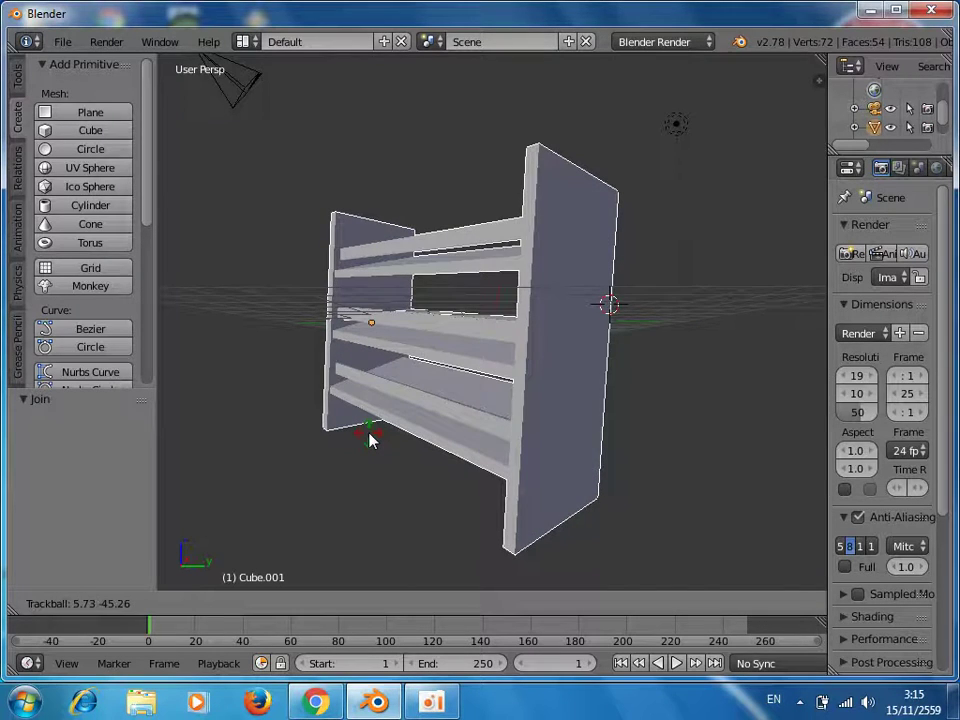
# Confirm the first tilt, then apply a second trackball rotation in wireframe view.
pyautogui.click(369, 441)
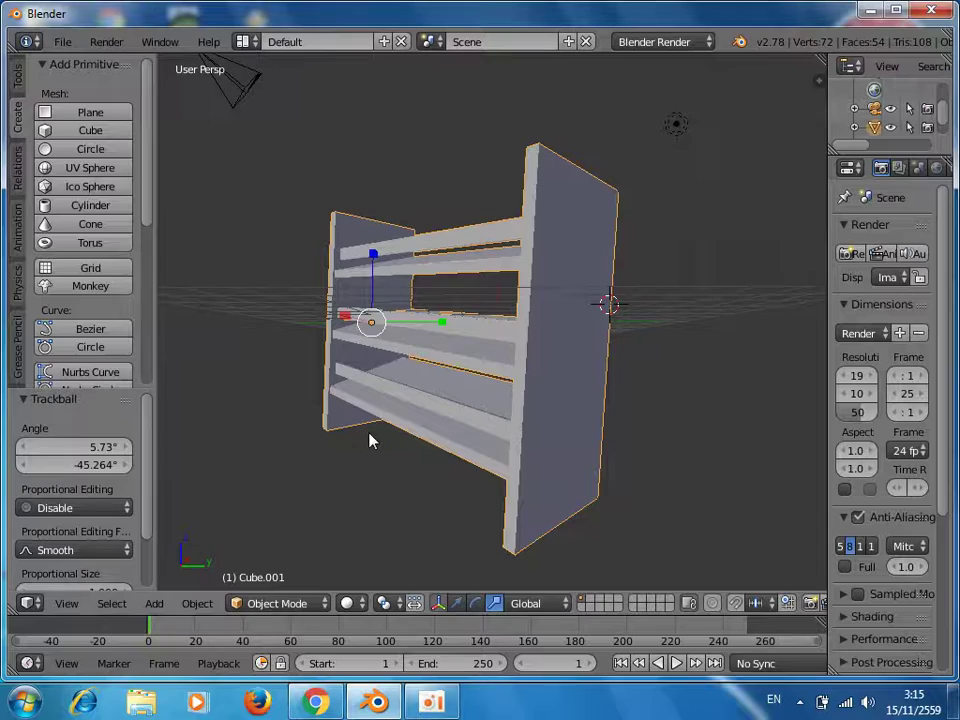
pyautogui.press('z')
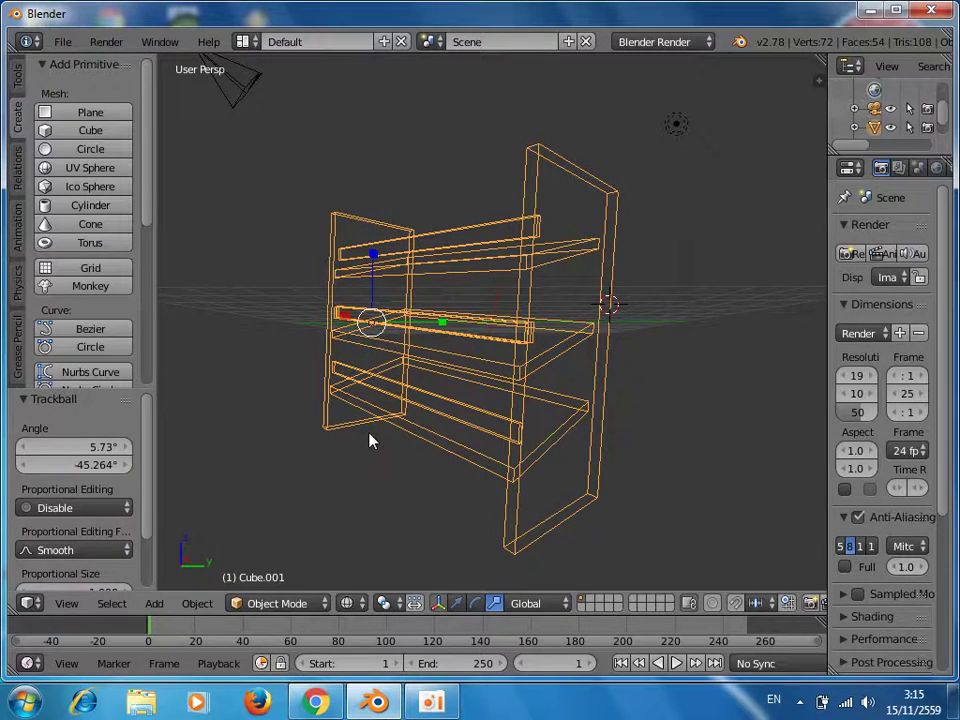
pyautogui.press('a')
pyautogui.press('r')
pyautogui.press('r')
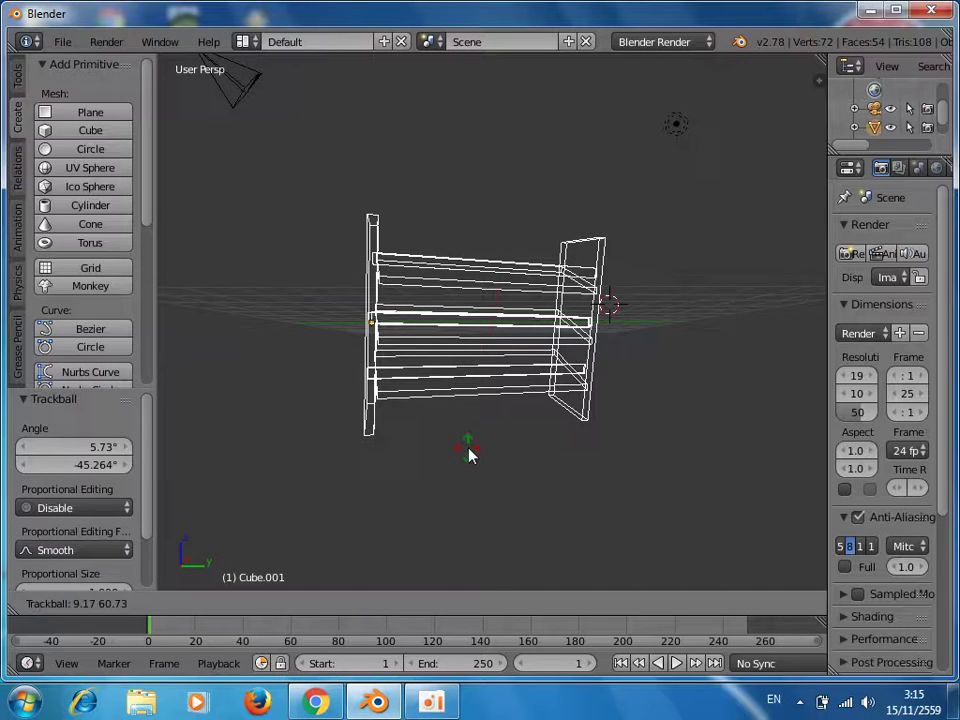
pyautogui.click(470, 455)
# In solid view, place the 3D cursor below the shelf and rotate it to about -12° and -38°.
pyautogui.press('z')
pyautogui.click(454, 425)
pyautogui.press('r')
pyautogui.press('r')
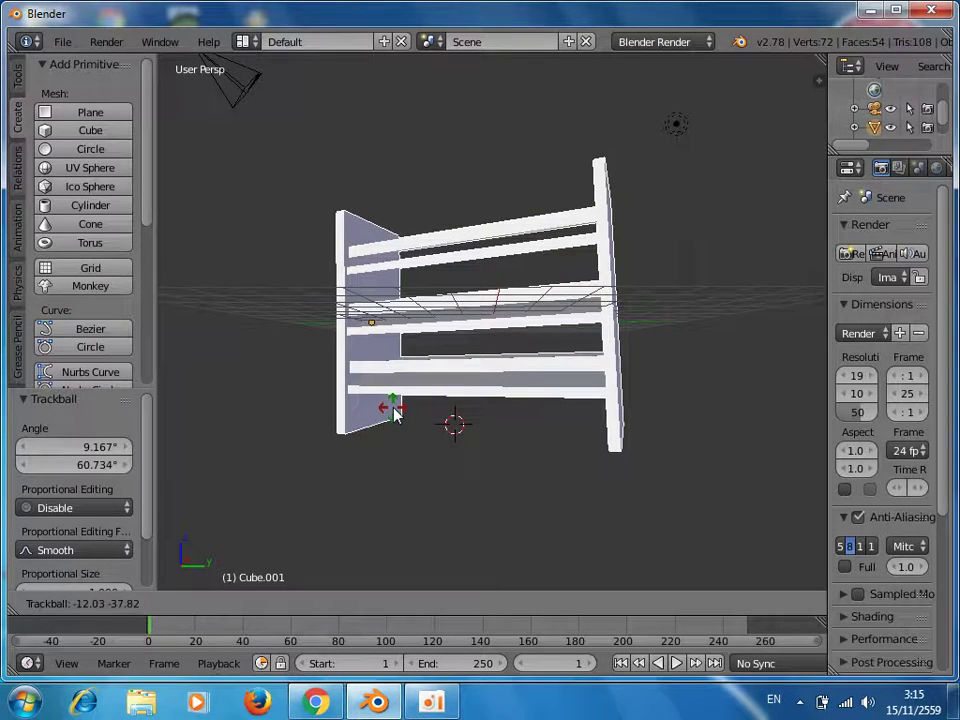
pyautogui.click(394, 408)
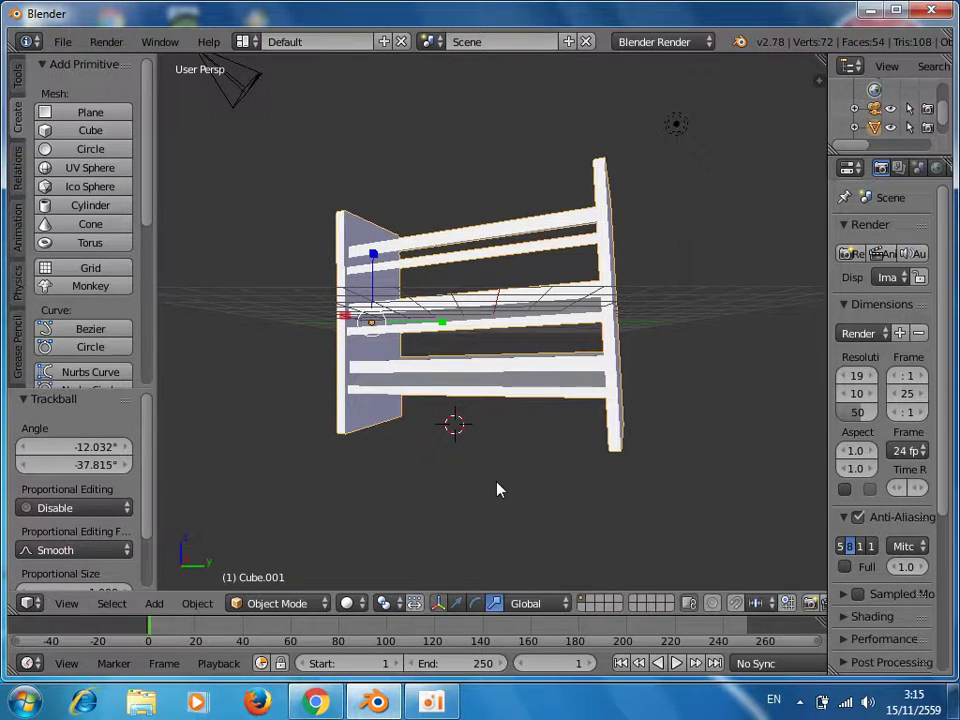